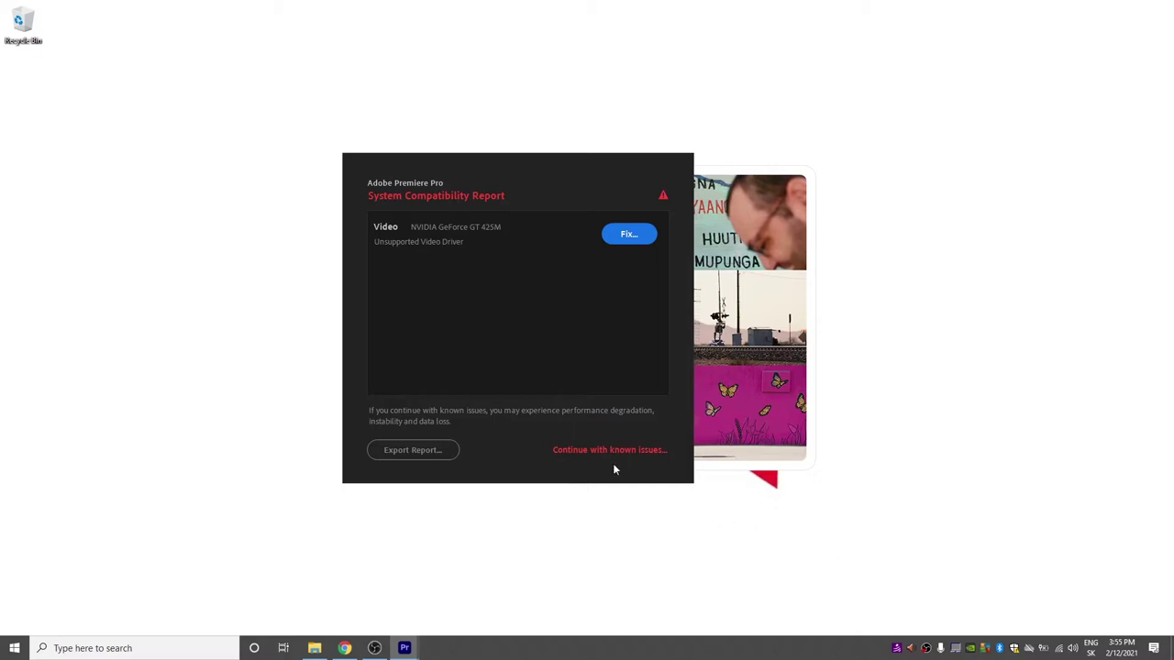
- Continue past the known compatibility issues and create a new project named "prvy projekt" in D:\premiera\prvy
{"action": "left_click", "coordinate": [605, 451]}
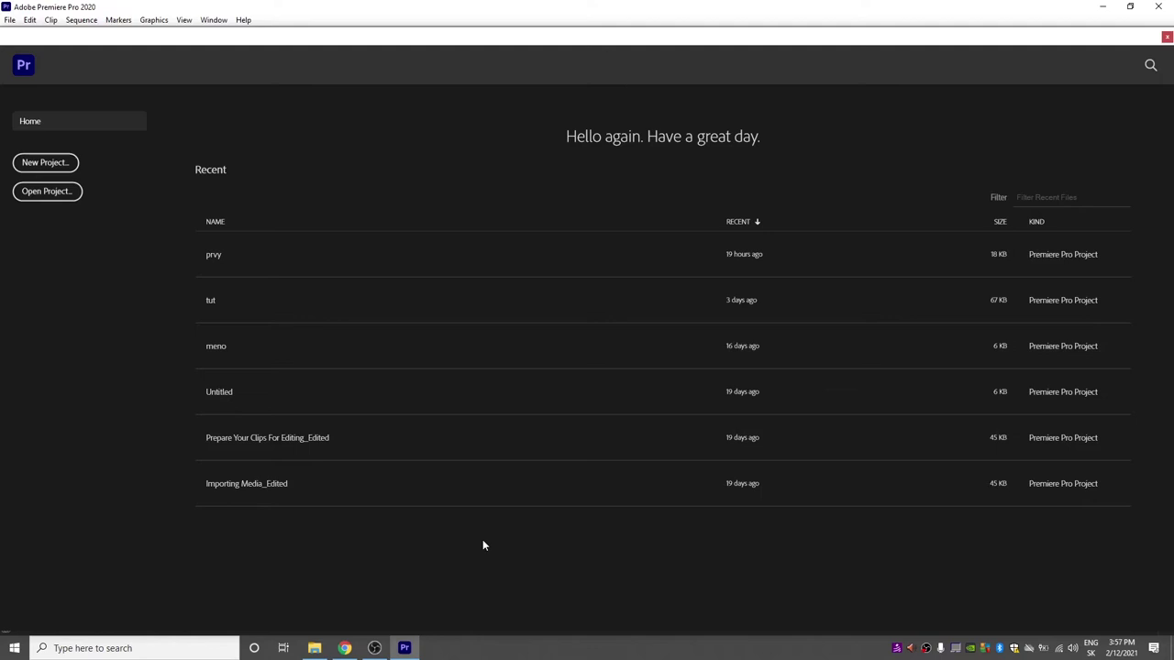
{"action": "left_click", "coordinate": [65, 161]}
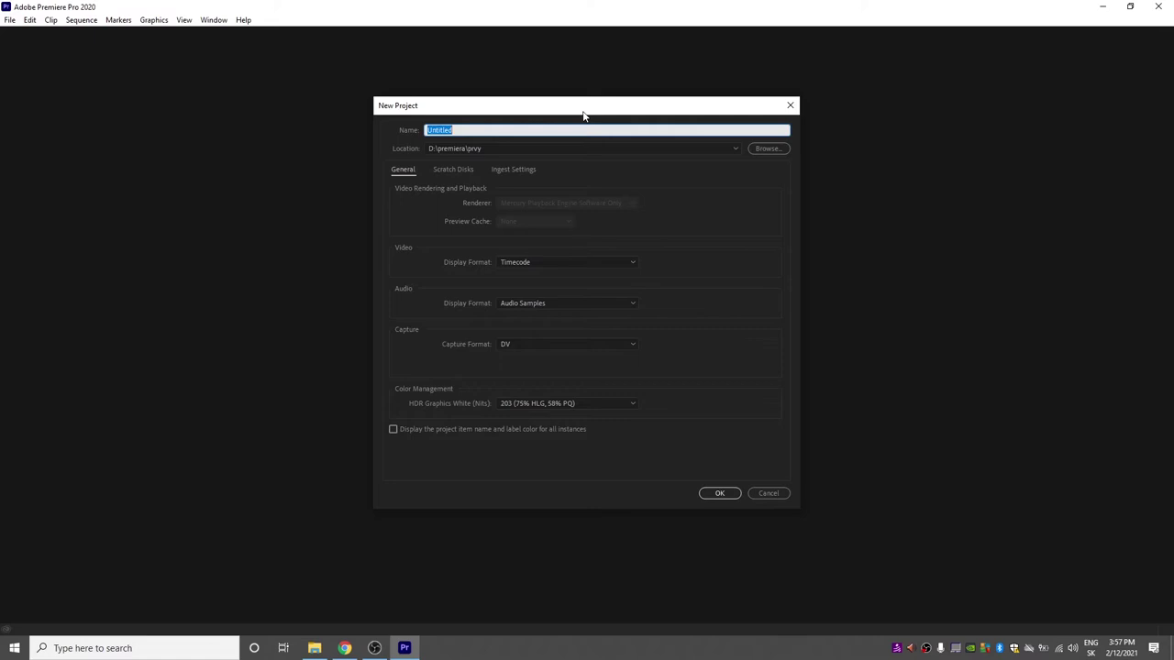
{"action": "type", "text": "pr"}
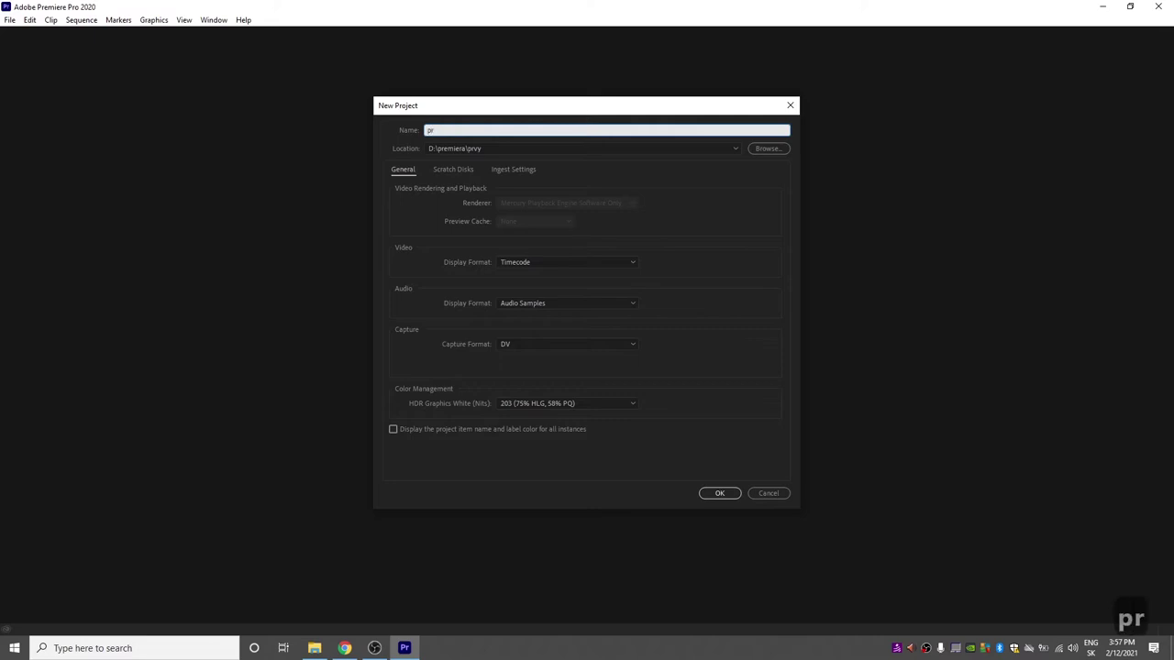
{"action": "type", "text": "vz"}
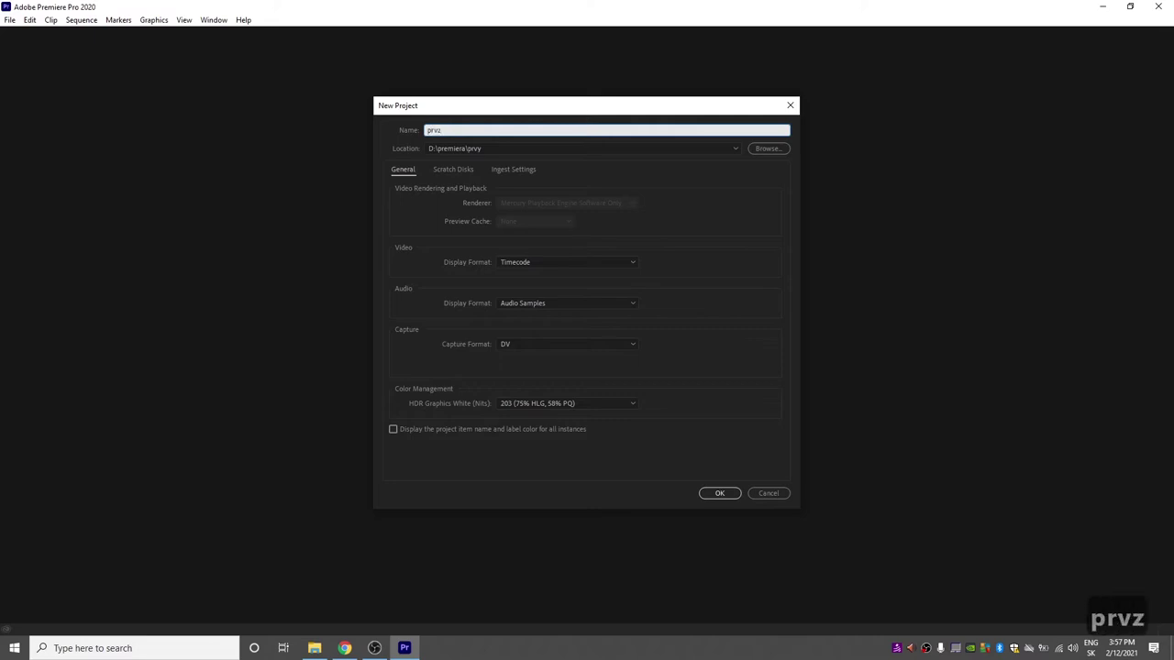
{"action": "key", "text": "BackSpace"}
{"action": "type", "text": "y pr"}
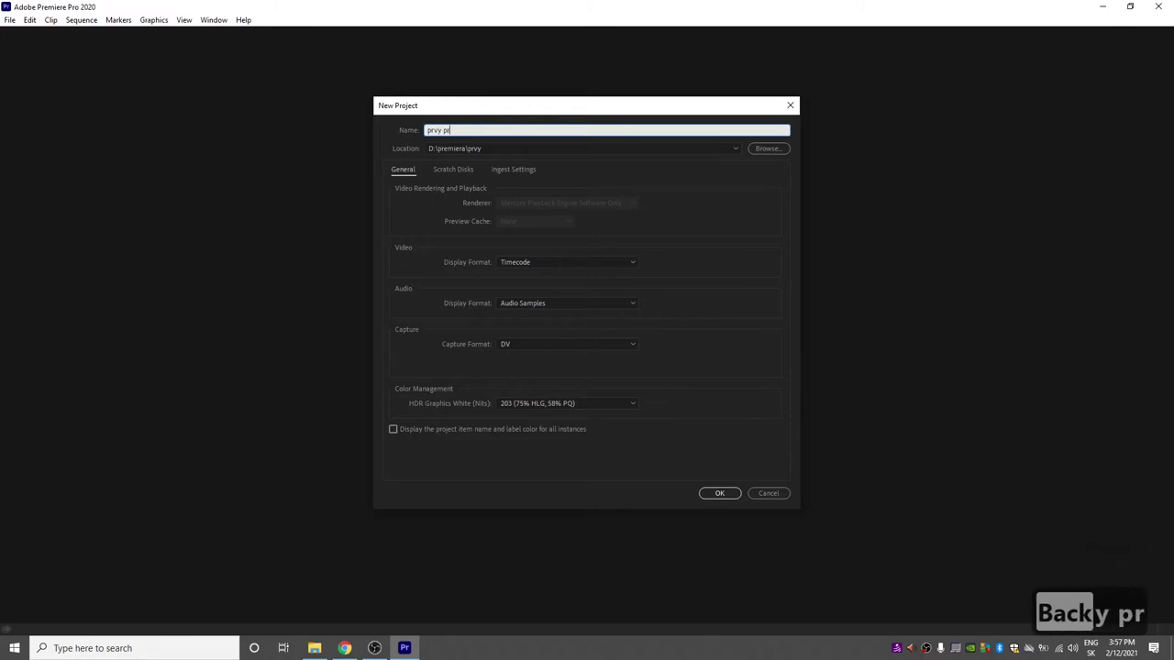
{"action": "type", "text": "ojekt"}
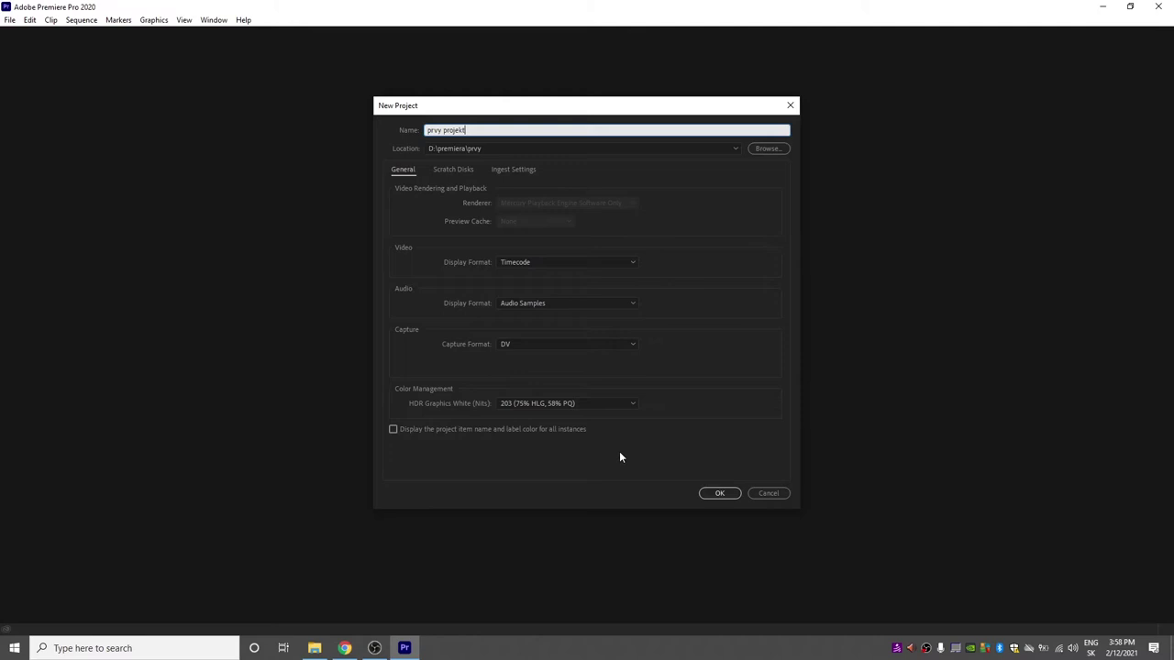
{"action": "left_click", "coordinate": [708, 495]}
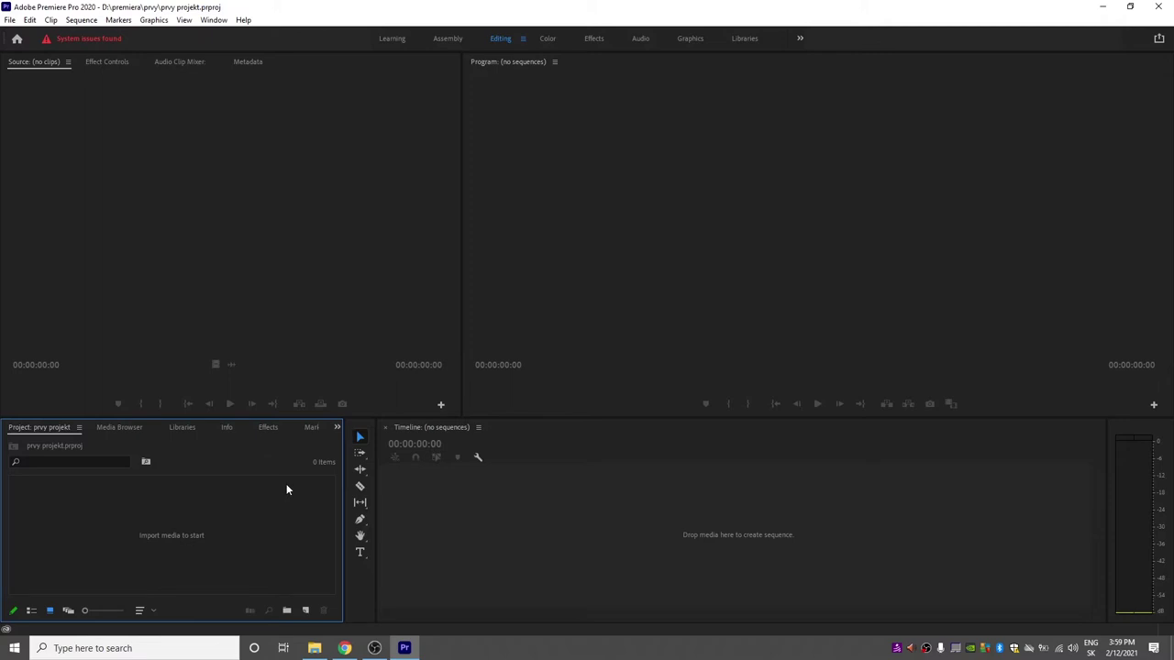
- Import kozmonaut.mp4 into the project from the prvy folder in File Explorer
{"action": "left_click", "coordinate": [313, 647]}
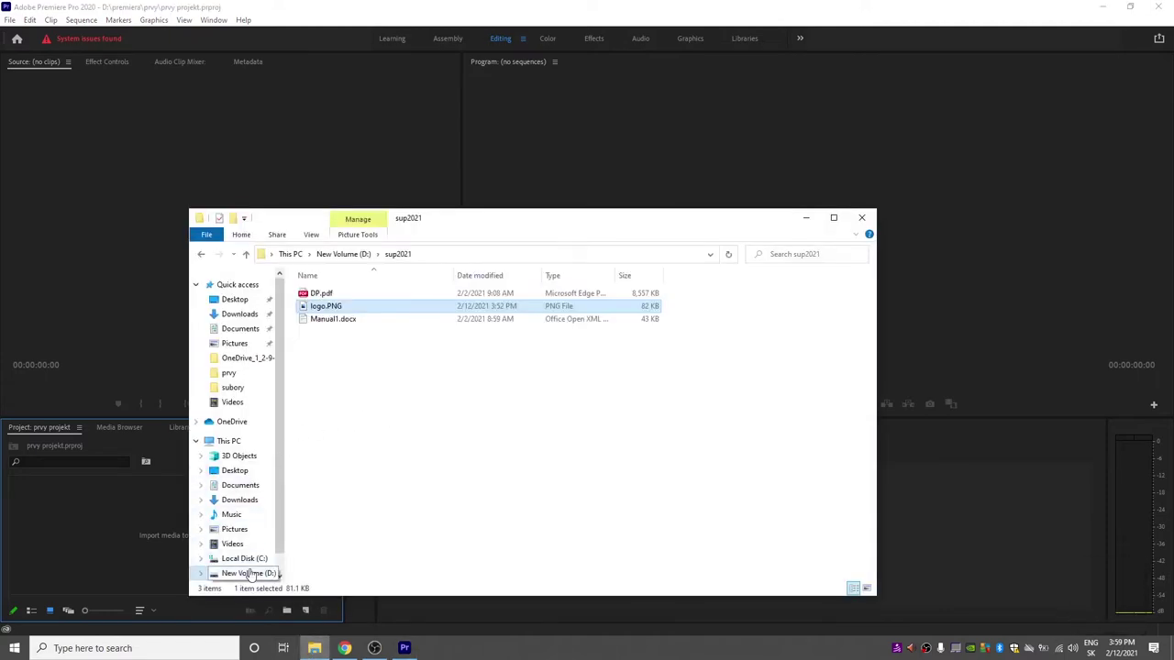
{"action": "left_click", "coordinate": [229, 373]}
{"action": "left_click_drag", "start_coordinate": [622, 414], "coordinate": [73, 524]}
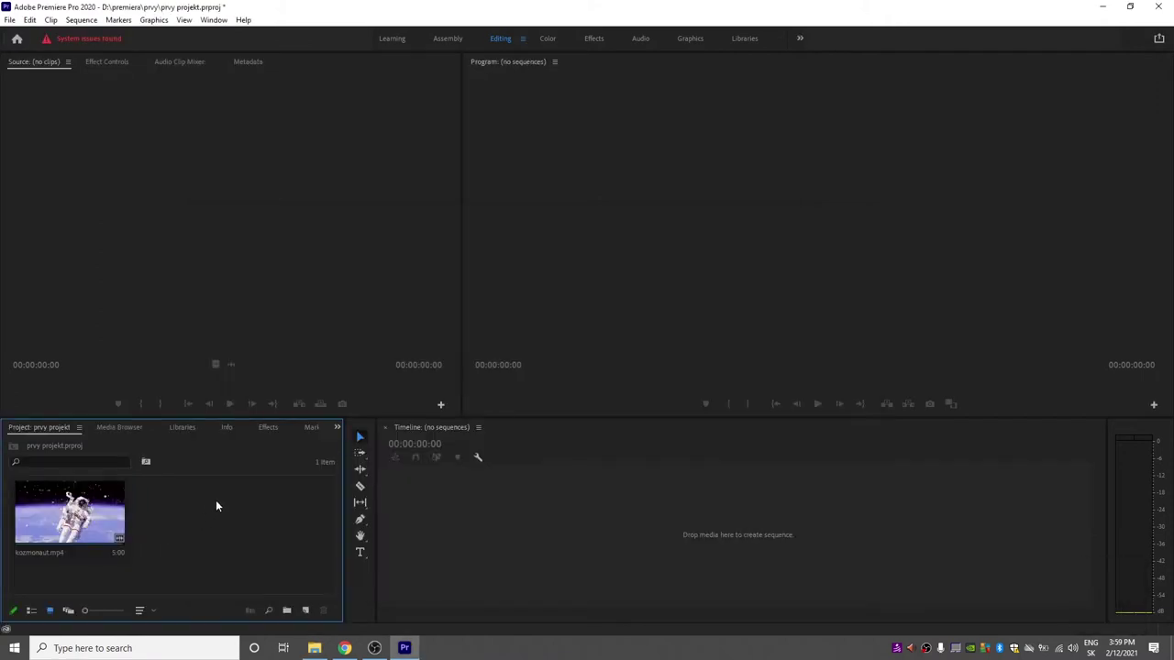
{"action": "double_click", "coordinate": [216, 506]}
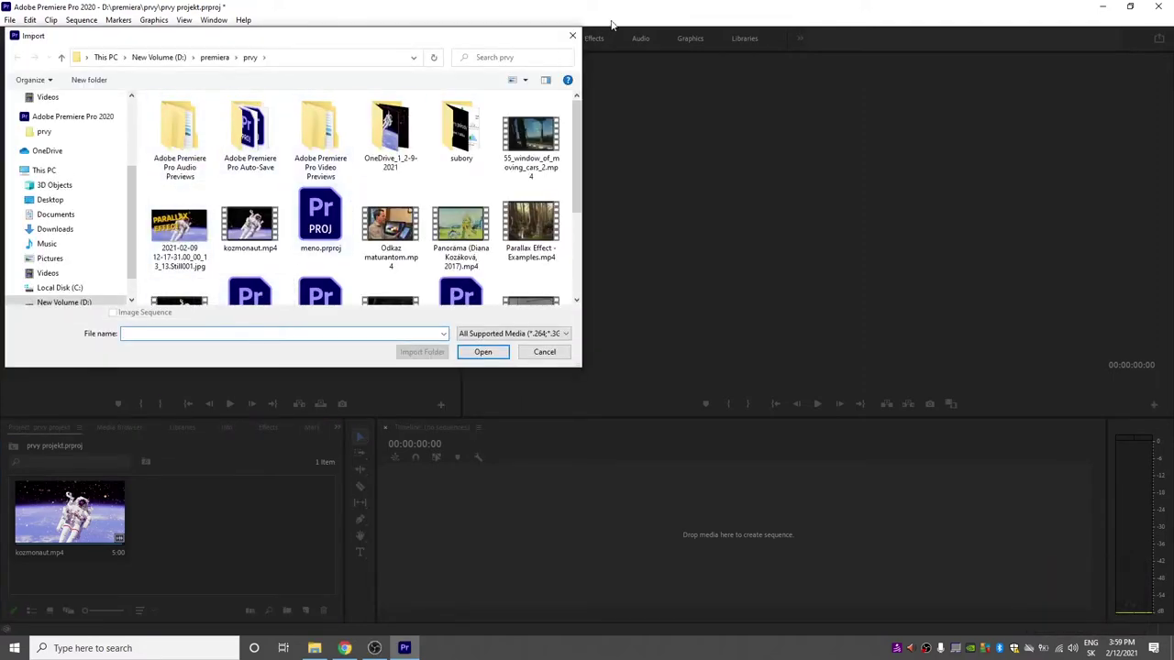
{"action": "left_click", "coordinate": [572, 35]}
{"action": "right_click", "coordinate": [244, 495]}
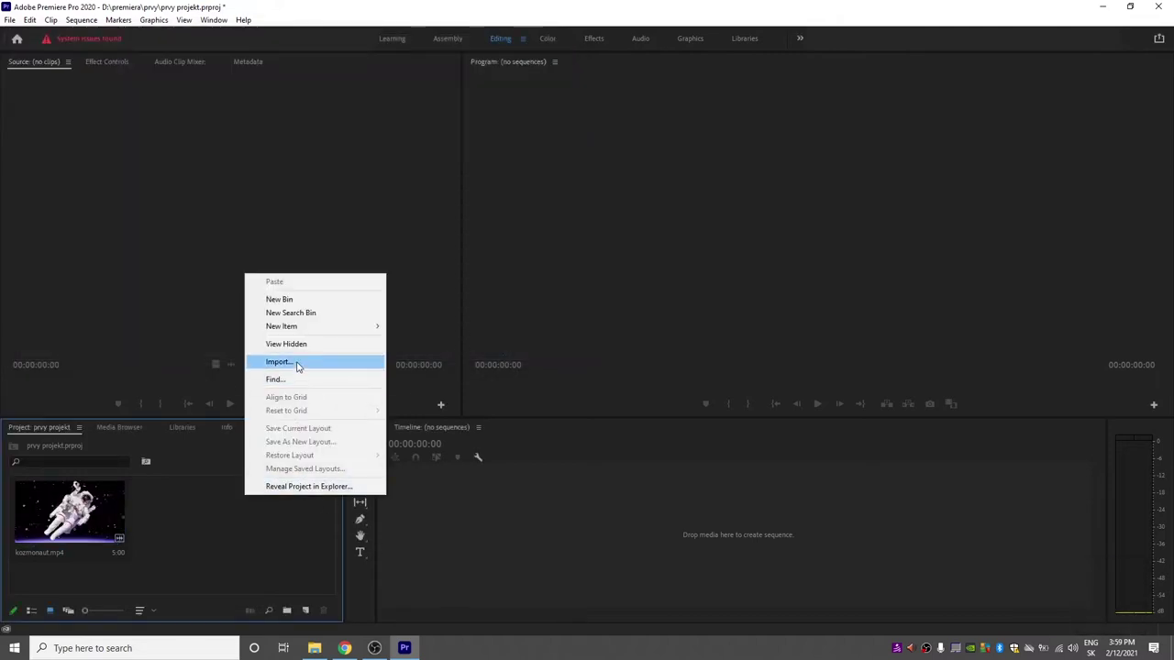
- Import the video Odkaz maturantom.mp4 from the prvy folder into the project
{"action": "left_click", "coordinate": [10, 19]}
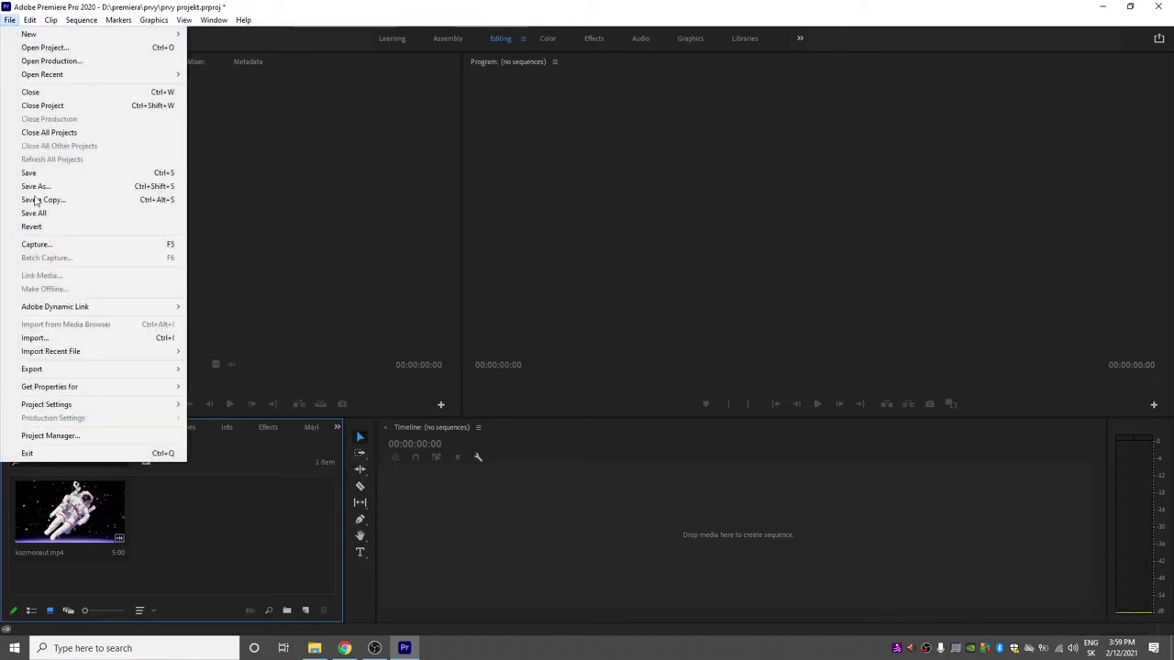
{"action": "left_click", "coordinate": [37, 337]}
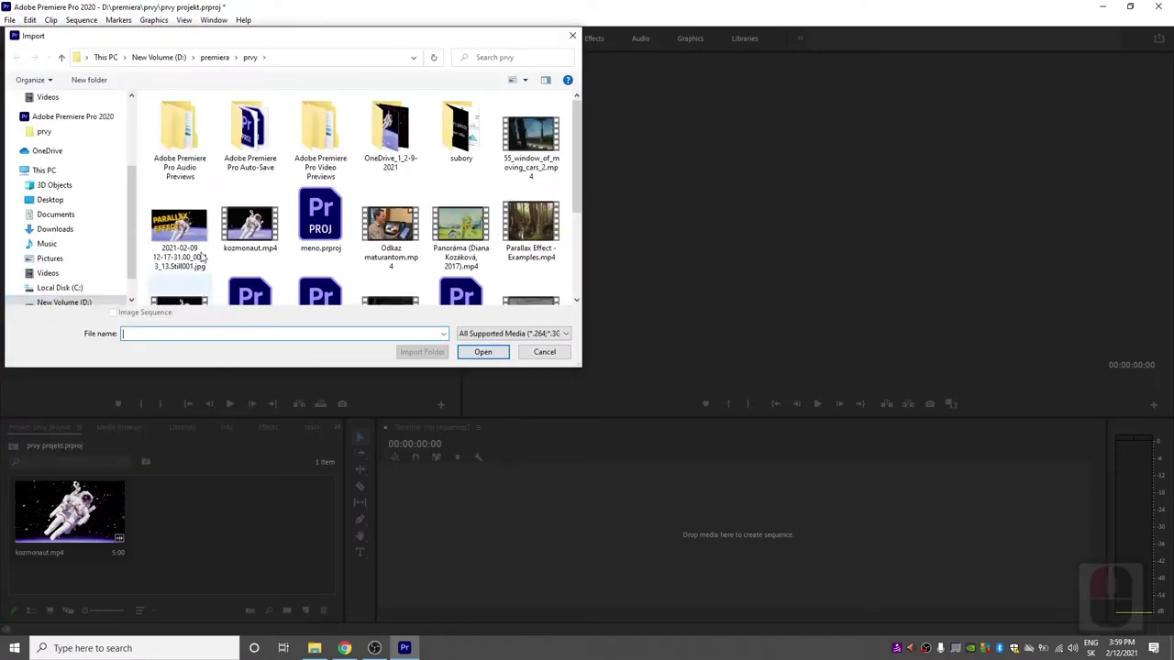
{"action": "double_click", "coordinate": [396, 221]}
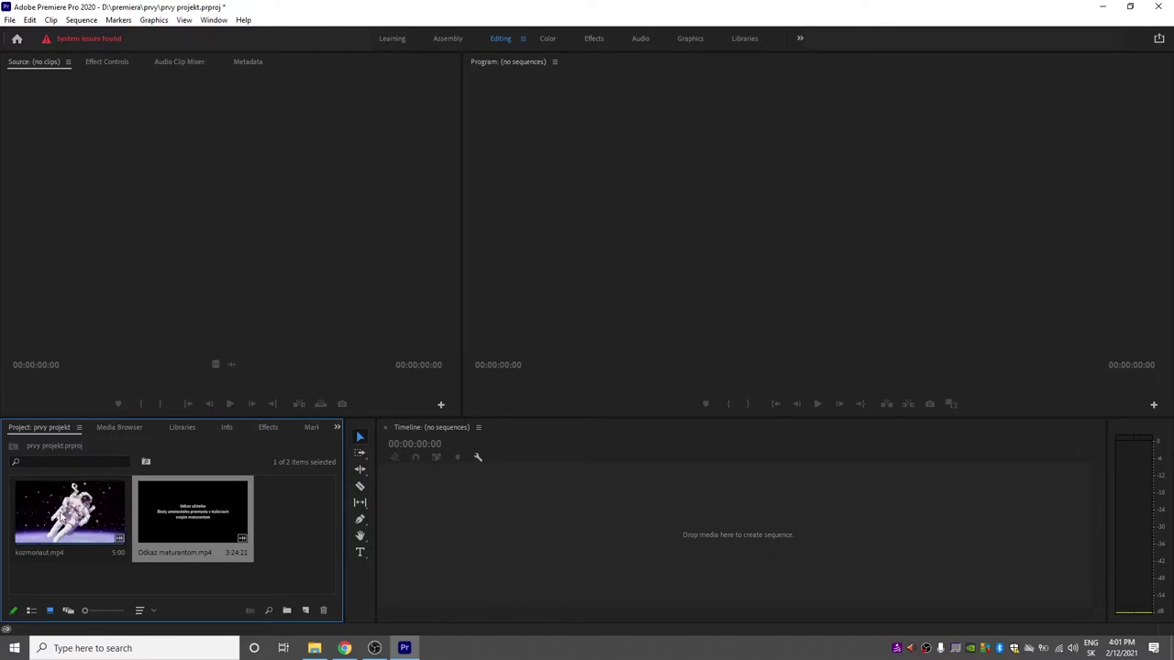
- Preview kozmonaut.mp4 in the Source monitor and create a sequence from the whole clip on the empty timeline
{"action": "double_click", "coordinate": [90, 519]}
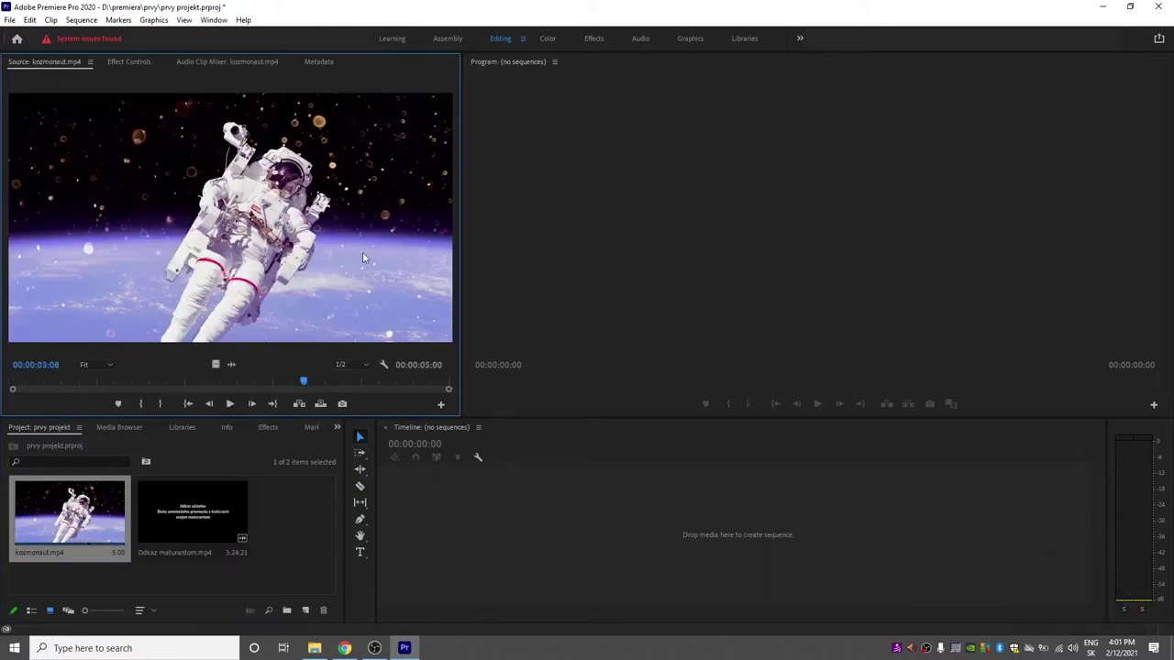
{"action": "left_click", "coordinate": [35, 384]}
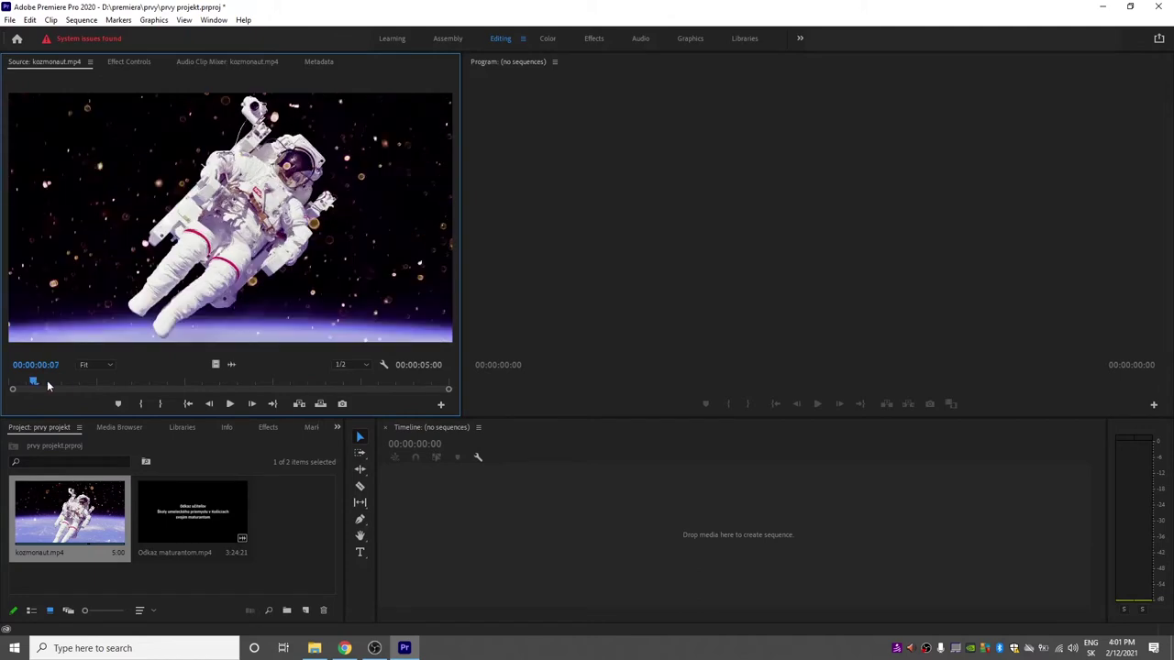
{"action": "left_click_drag", "start_coordinate": [46, 379], "coordinate": [114, 382]}
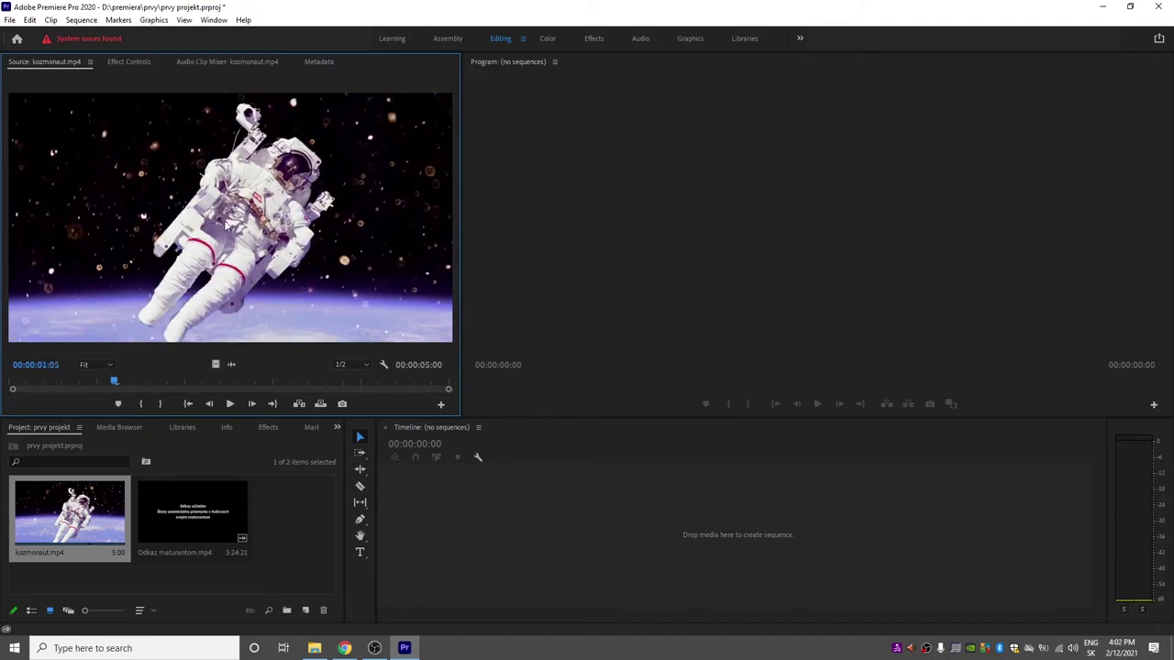
{"action": "left_click_drag", "start_coordinate": [227, 226], "coordinate": [596, 533]}
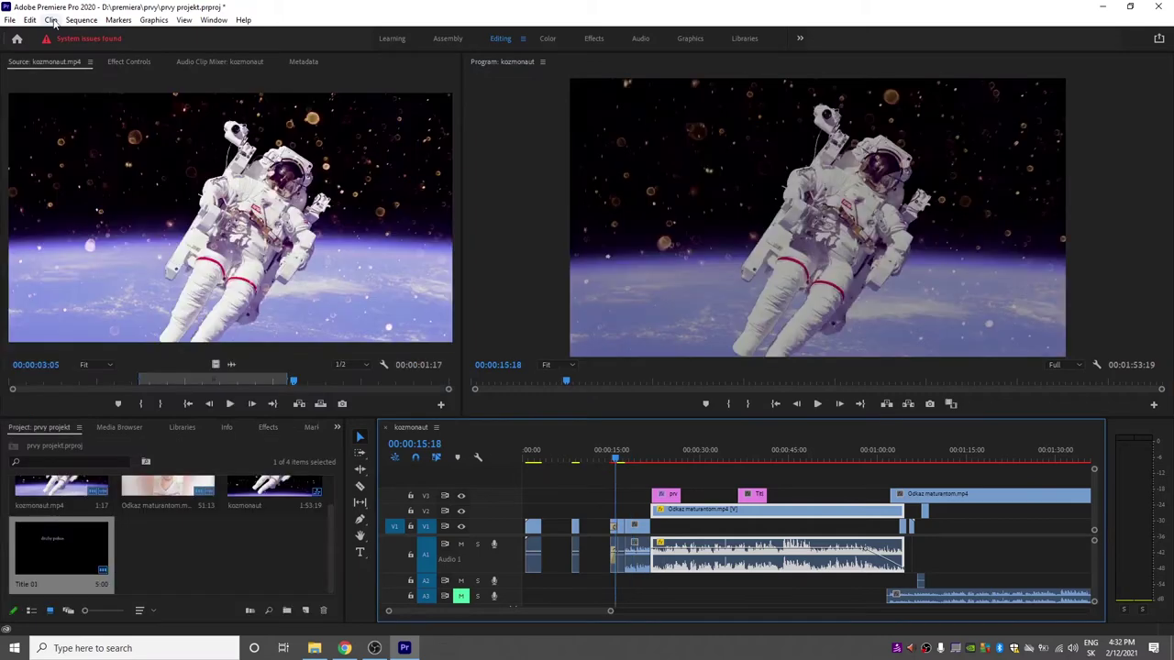
- Review the kozmonaut sequence's frame rate, frame size, audio and preview settings without changing them
{"action": "left_click", "coordinate": [80, 20]}
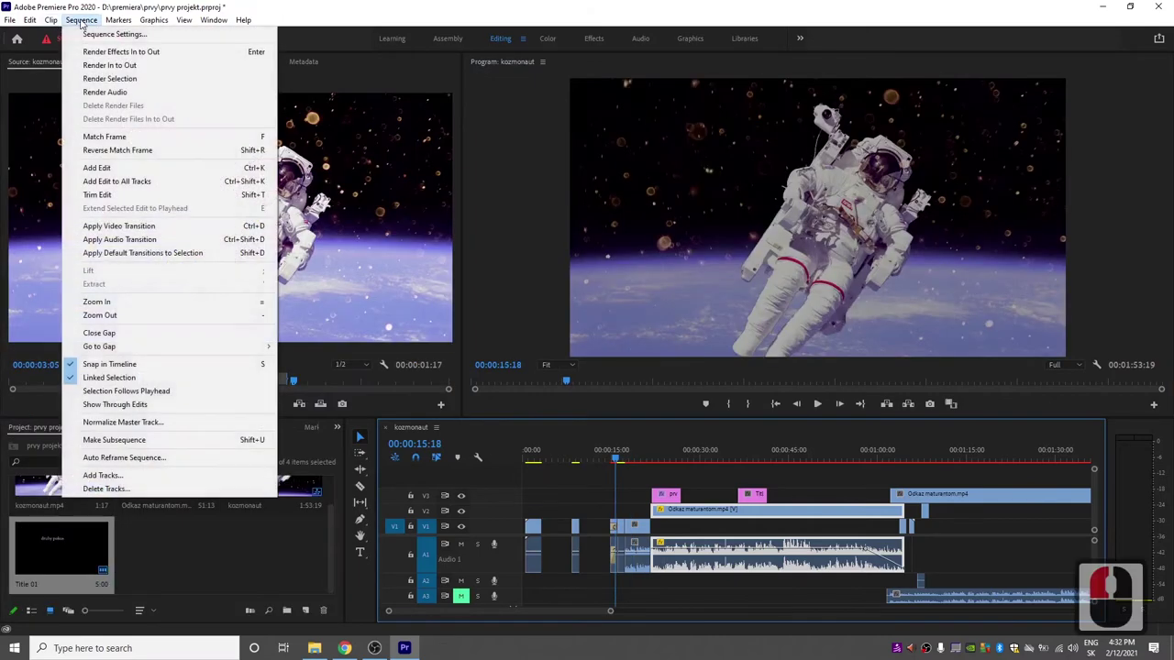
{"action": "left_click", "coordinate": [82, 34]}
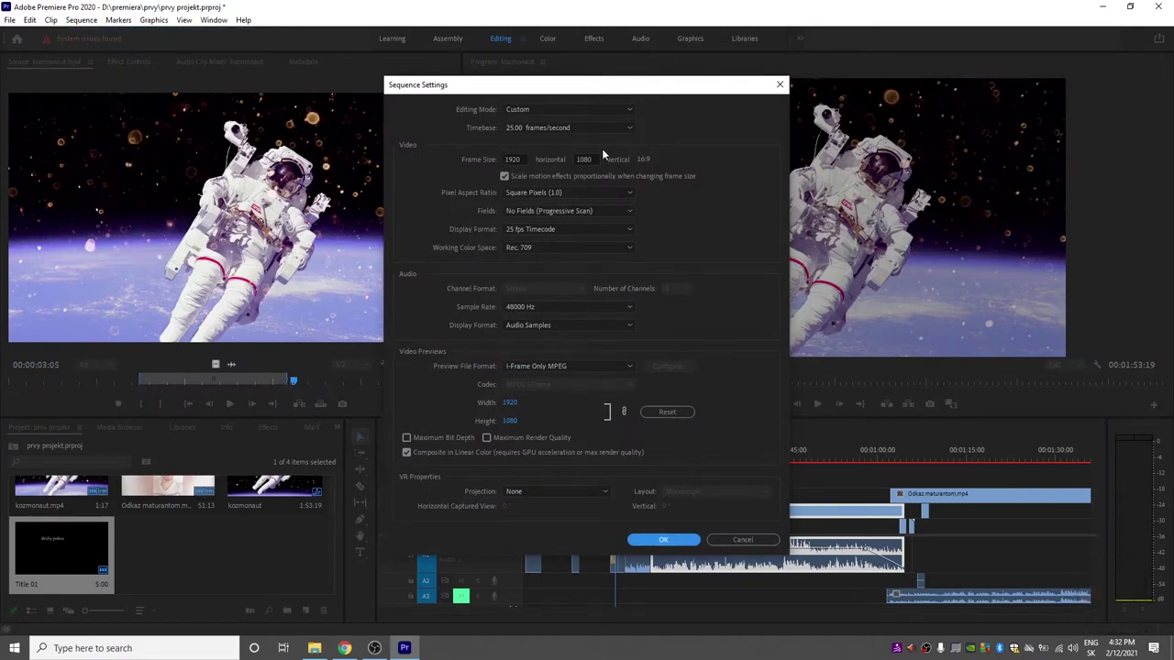
{"action": "left_click", "coordinate": [775, 540]}
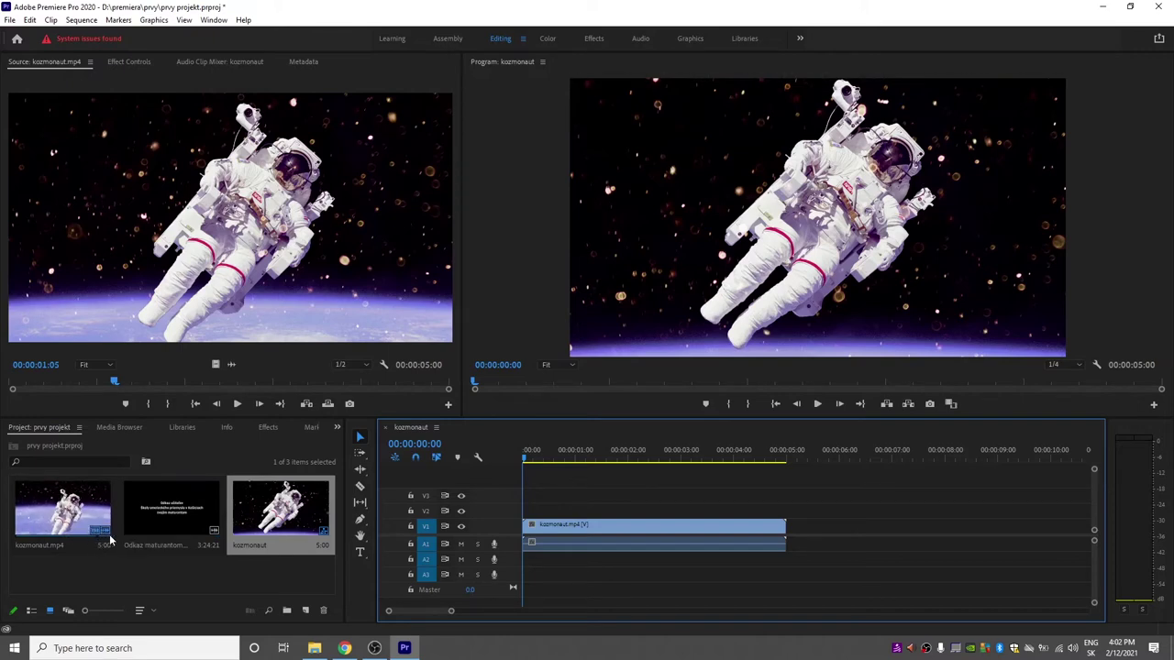
- Place the timeline playhead at 00:00:05:08 and mark kozmonaut.mp4 in the Source monitor from 00:00:01:12 to 00:00:03:03
{"action": "left_click", "coordinate": [228, 570]}
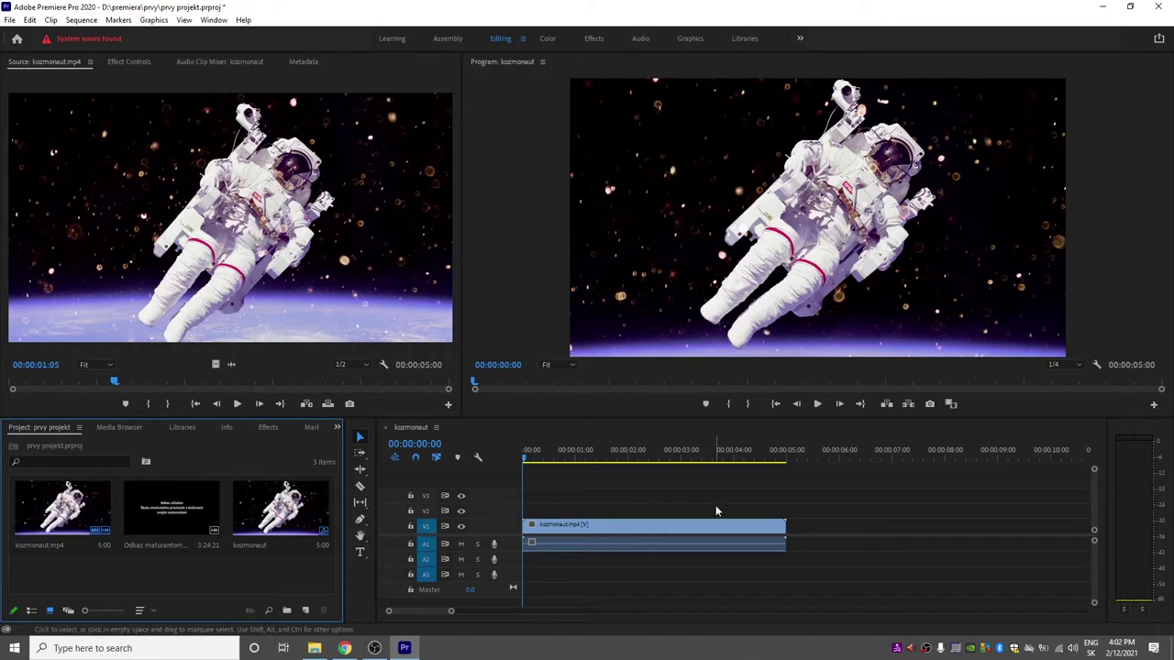
{"action": "left_click", "coordinate": [802, 451]}
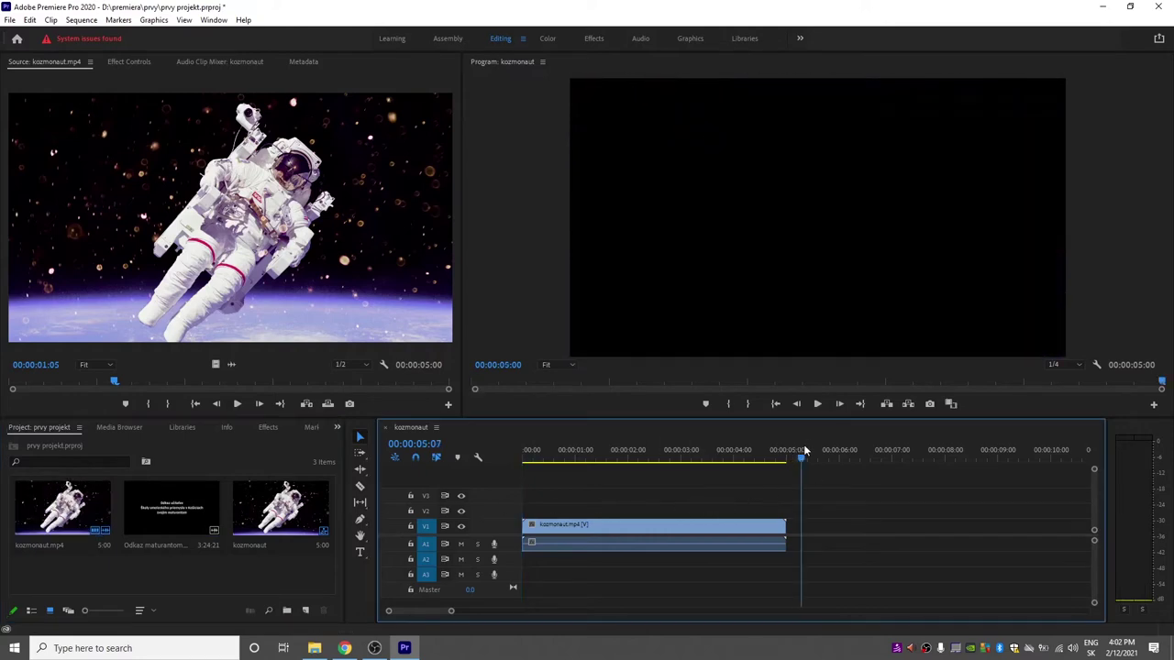
{"action": "left_click", "coordinate": [804, 450]}
{"action": "left_click_drag", "start_coordinate": [217, 380], "coordinate": [139, 382]}
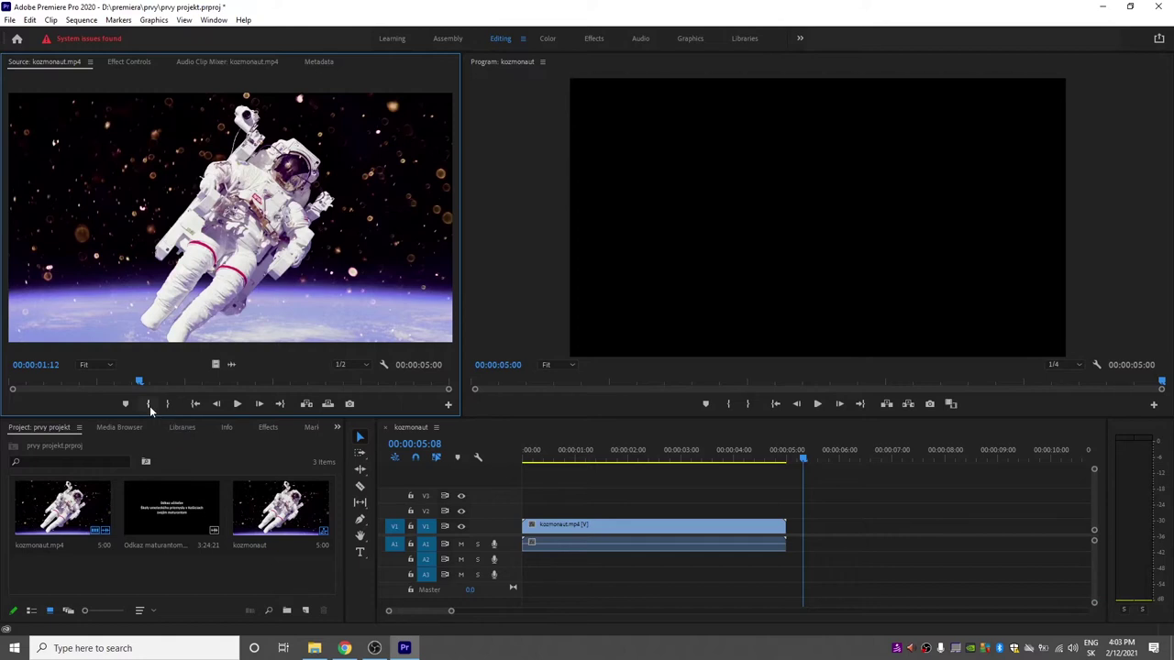
{"action": "left_click", "coordinate": [149, 405]}
{"action": "left_click_drag", "start_coordinate": [140, 381], "coordinate": [285, 376]}
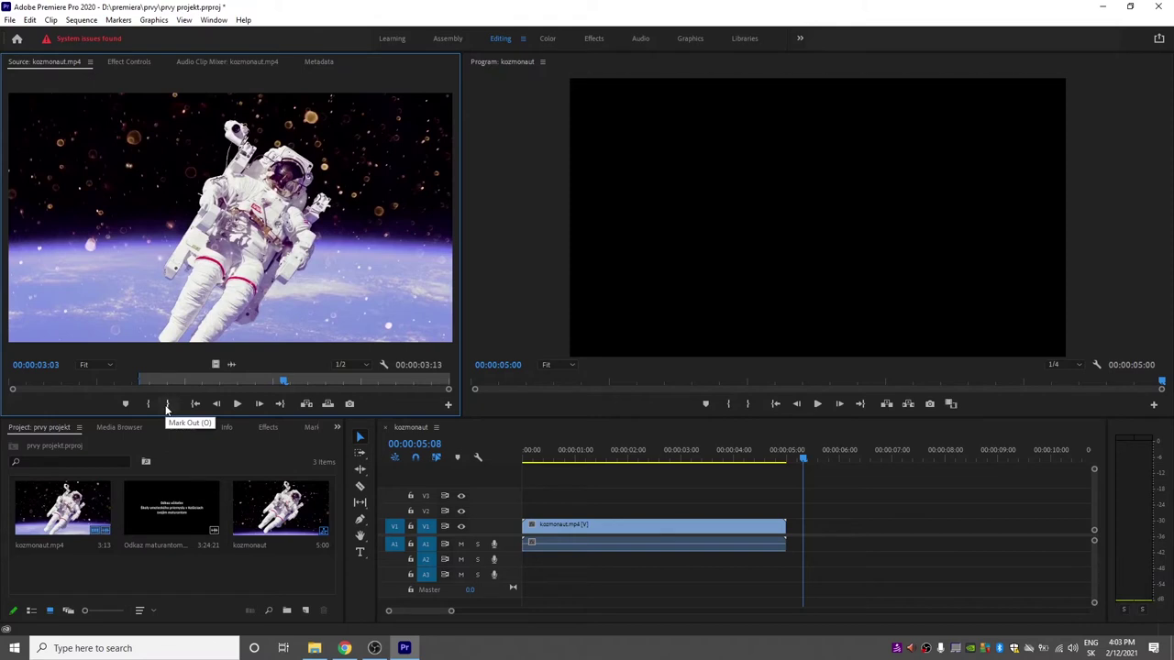
{"action": "left_click", "coordinate": [167, 404]}
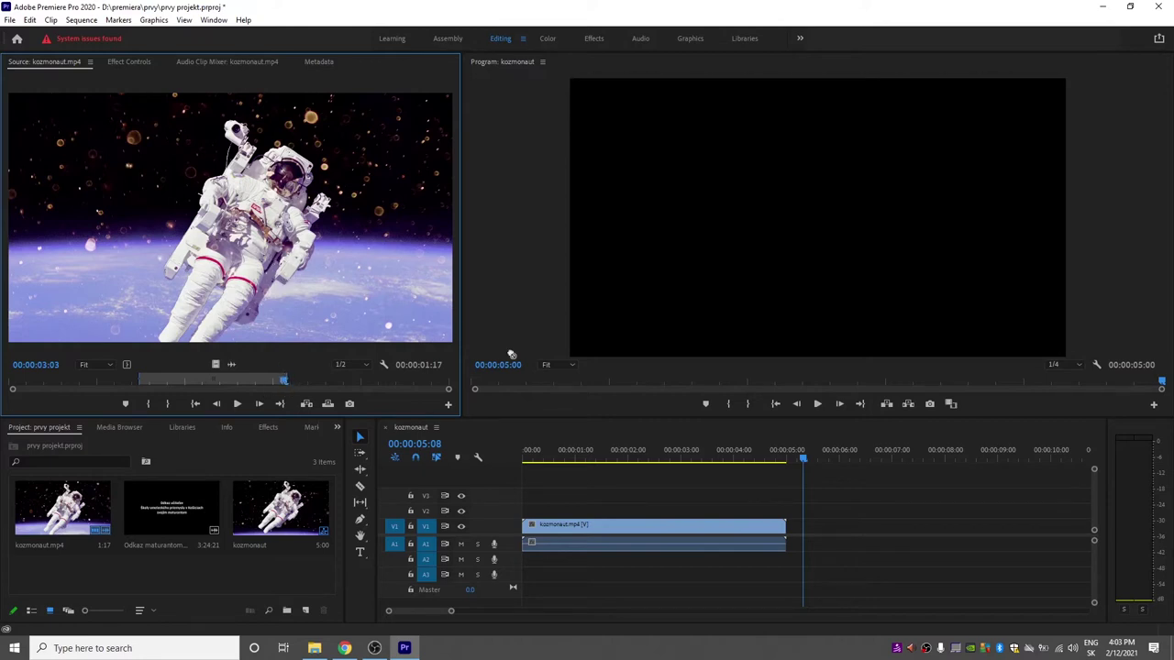
- Place the marked kozmonaut.mp4 segment on V1 at 00:00:05:08, insert it again there, and overwrite the footage from 00:00:07:00 with it
{"action": "left_click_drag", "start_coordinate": [230, 220], "coordinate": [803, 523]}
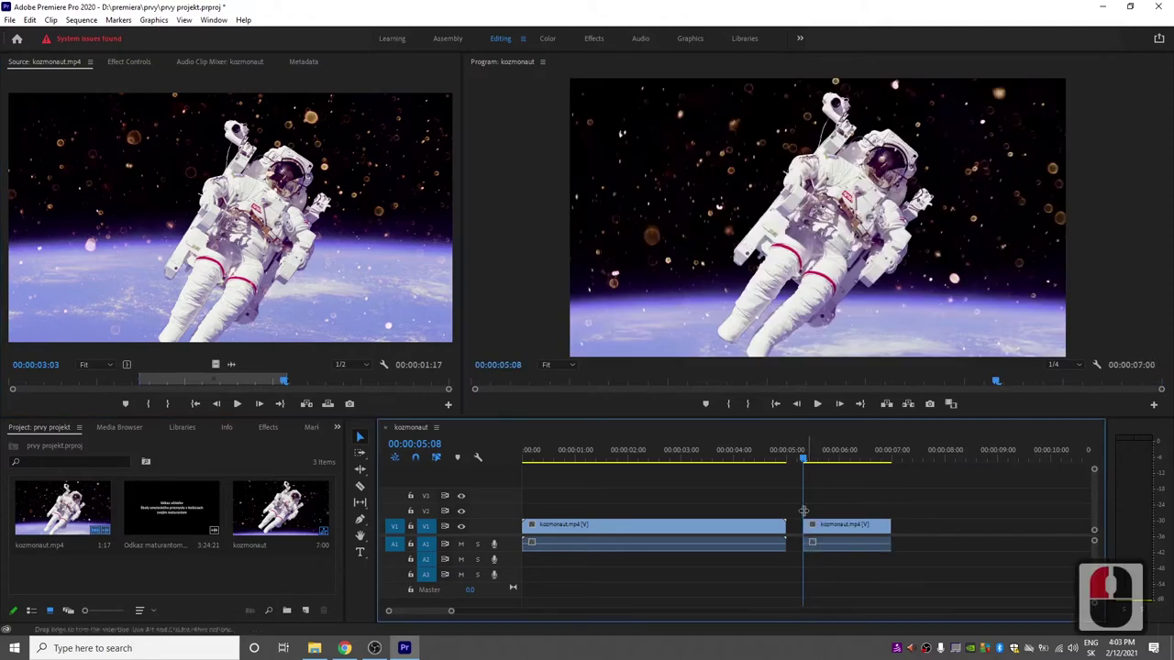
{"action": "left_click", "coordinate": [310, 407]}
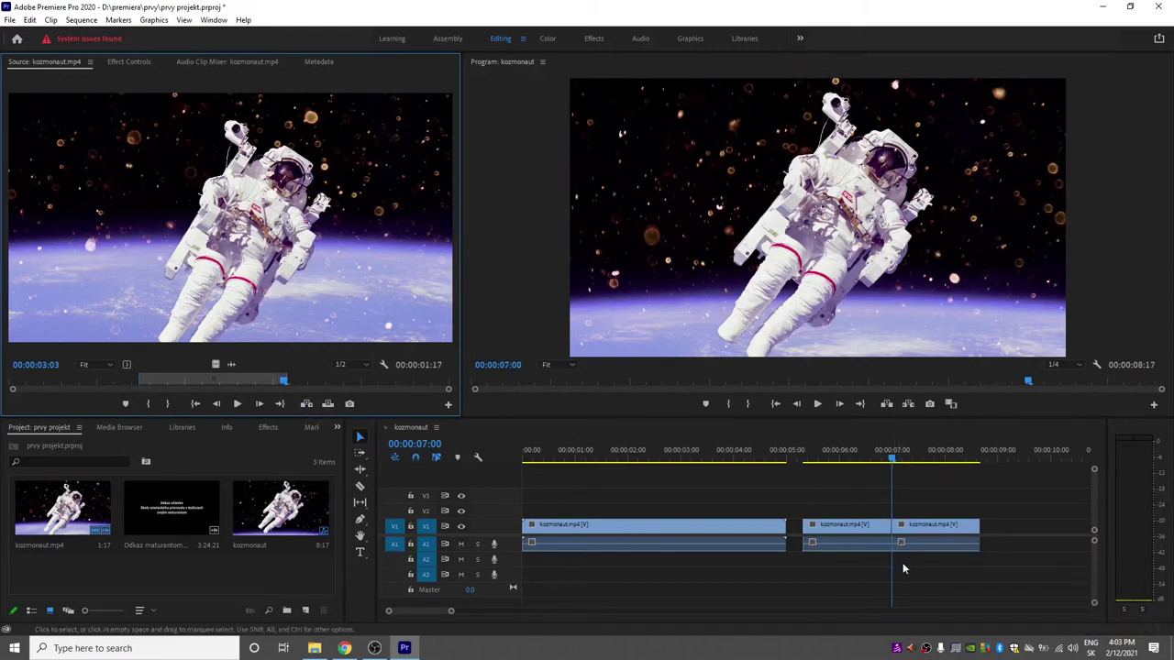
{"action": "left_click", "coordinate": [329, 406]}
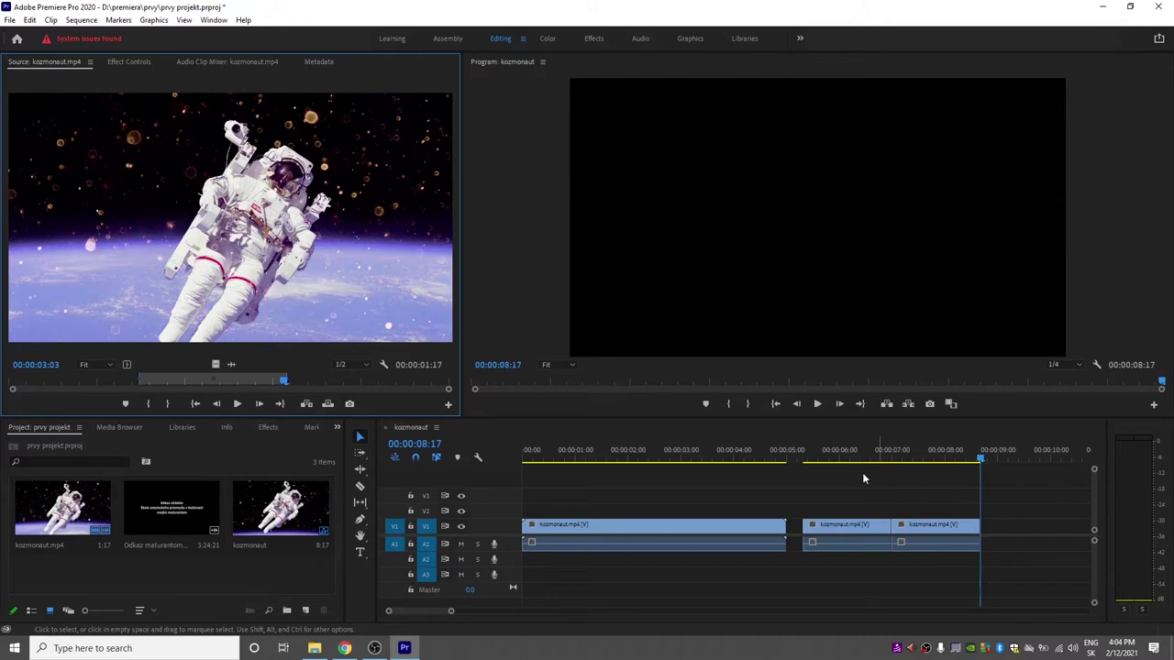
- Shift the first kozmonaut.mp4 clip on the timeline so it starts at 00:00:00:15, overlapping the start of the following clip
{"action": "left_click", "coordinate": [701, 457]}
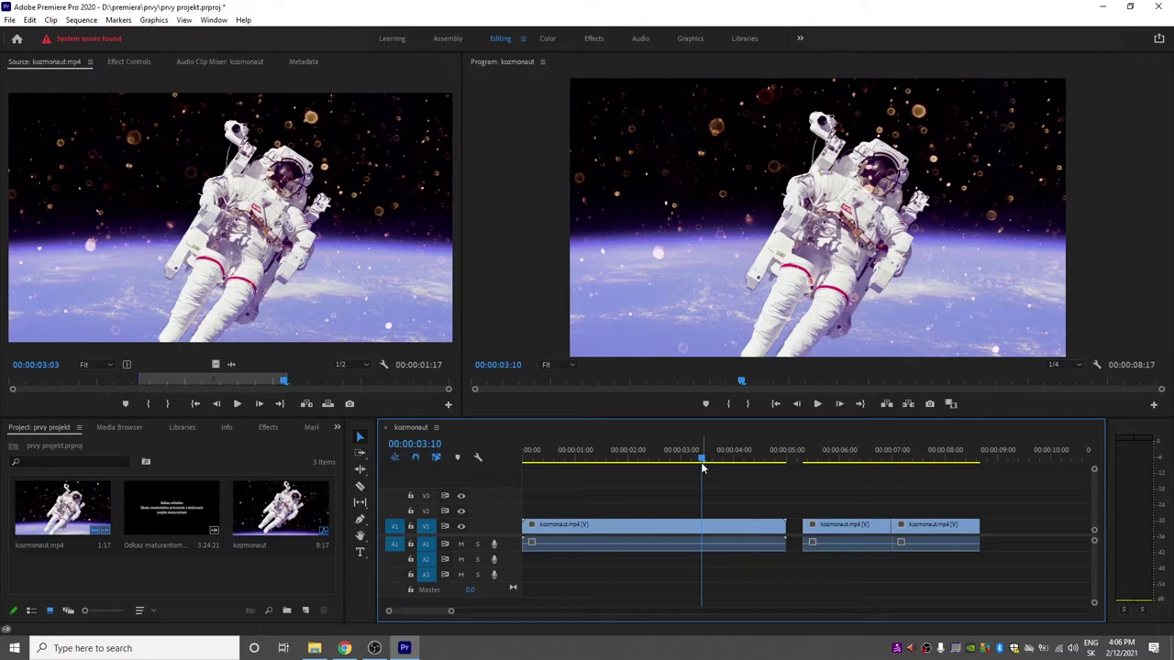
{"action": "left_click", "coordinate": [675, 531]}
{"action": "mouse_move", "coordinate": [674, 531]}
{"action": "left_mouse_down"}
{"action": "mouse_move", "coordinate": [657, 531]}
{"action": "mouse_move", "coordinate": [871, 537]}
{"action": "mouse_move", "coordinate": [683, 539]}
{"action": "mouse_move", "coordinate": [690, 514]}
{"action": "mouse_move", "coordinate": [688, 534]}
{"action": "left_mouse_up"}
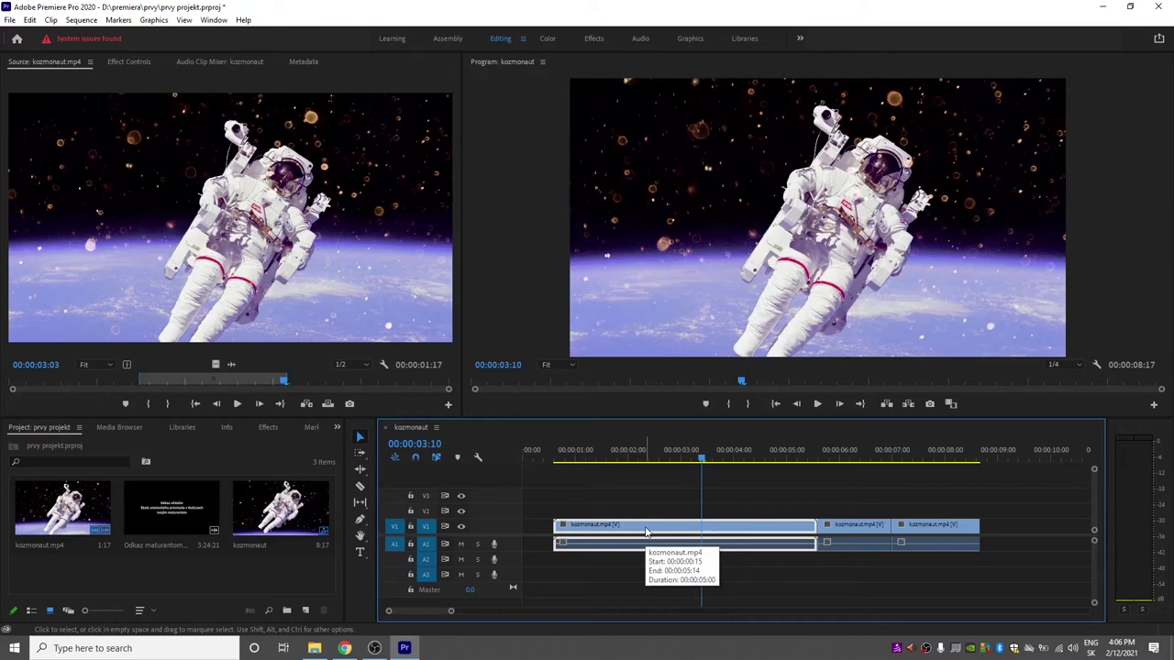
- Open Odkaz maturantom.mp4 in the Source monitor and mark the segment from 00:00:26:19 to 00:01:18:06
{"action": "double_click", "coordinate": [179, 501]}
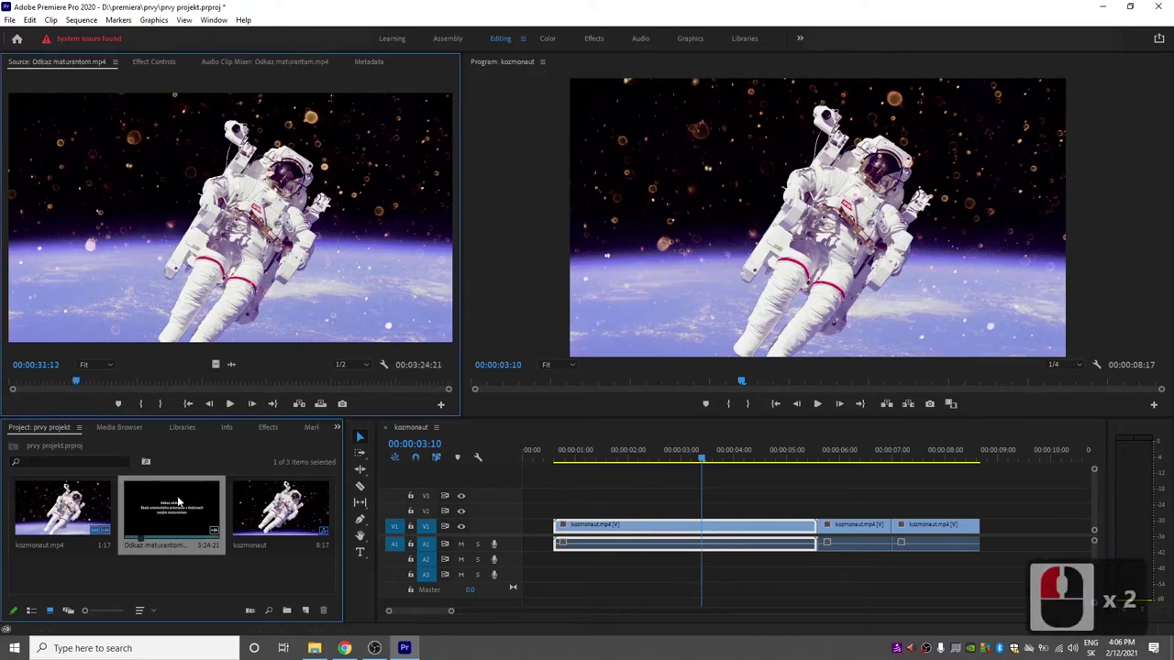
{"action": "left_click_drag", "start_coordinate": [72, 386], "coordinate": [67, 384]}
{"action": "left_click", "coordinate": [67, 380]}
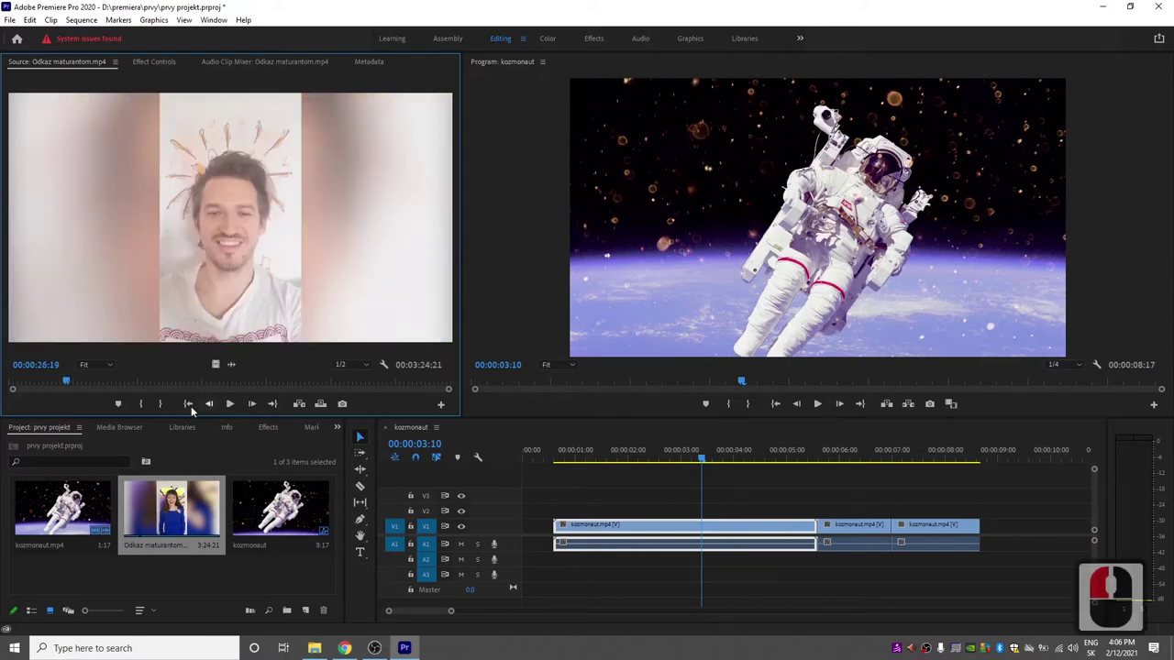
{"action": "left_click", "coordinate": [139, 405]}
{"action": "left_click", "coordinate": [178, 378]}
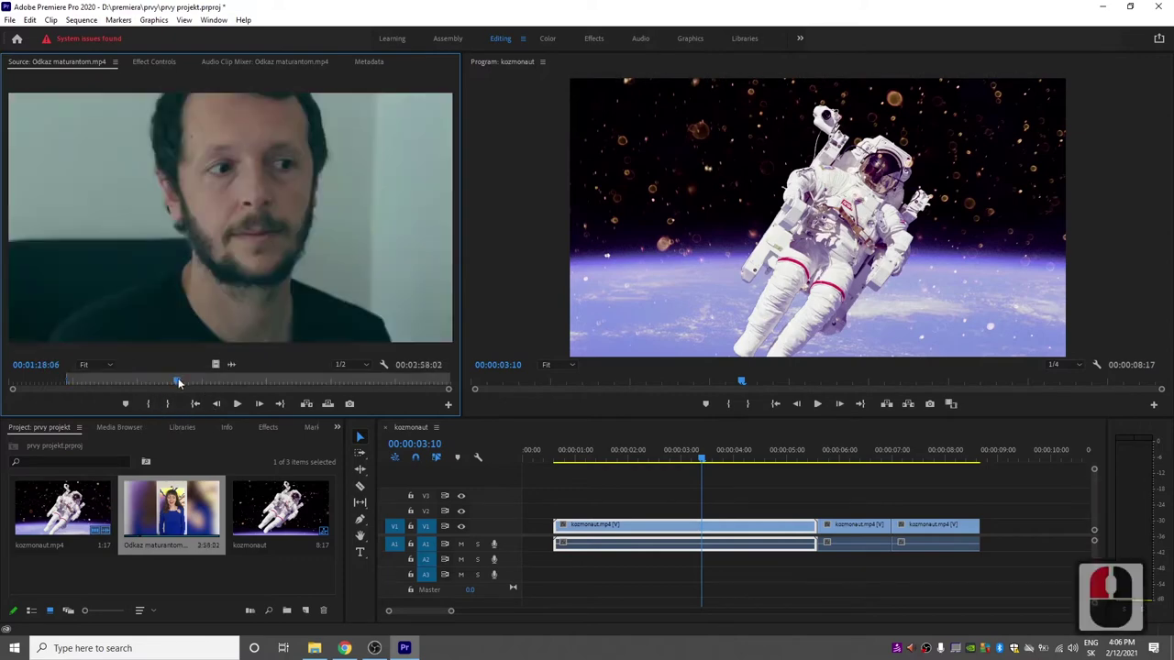
{"action": "left_click", "coordinate": [167, 405]}
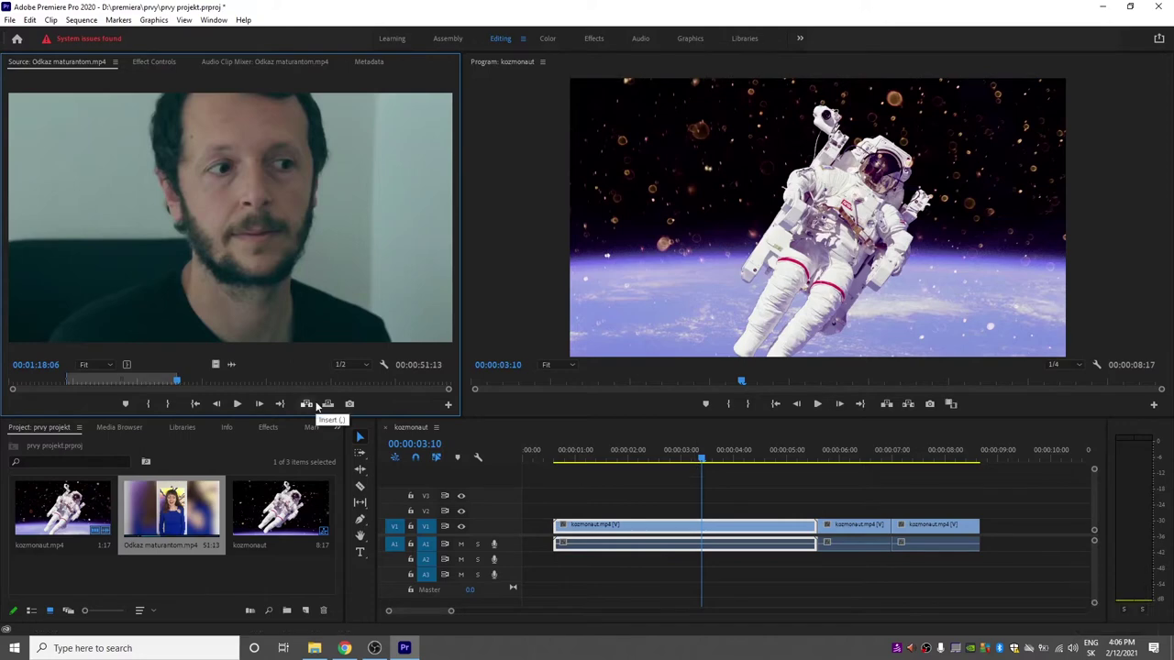
- Insert the marked Odkaz maturantom.mp4 segment at 00:00:03:10 and move it to V2, overlapping the start of the following kozmonaut.mp4 clip
{"action": "left_click", "coordinate": [310, 405]}
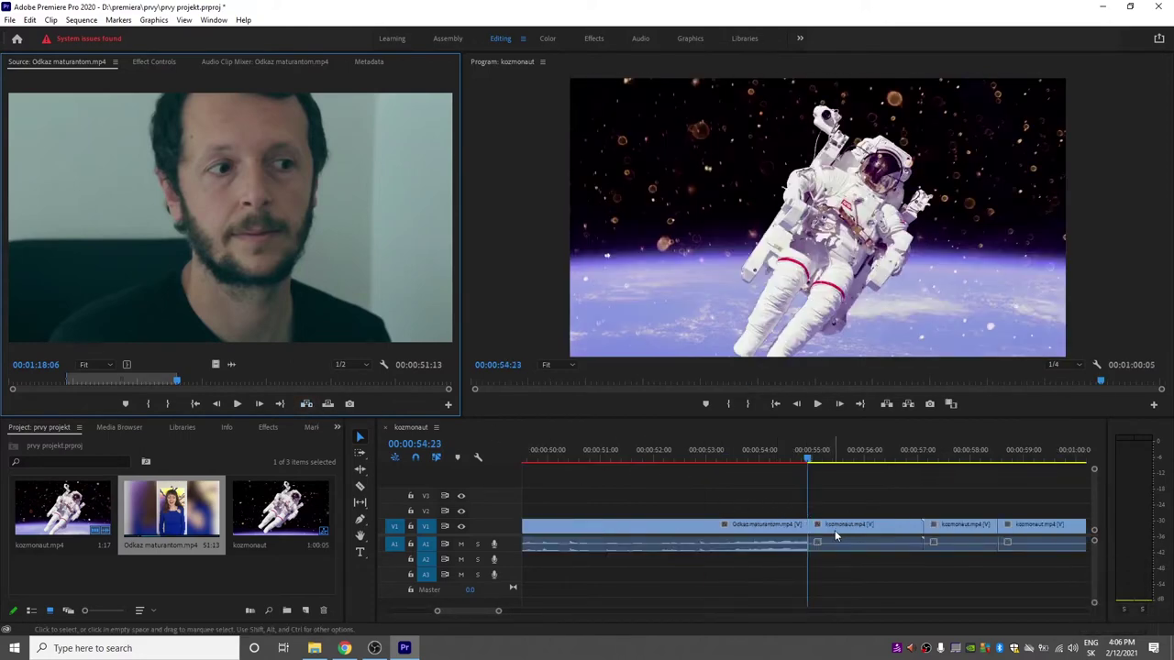
{"action": "left_click_drag", "start_coordinate": [772, 525], "coordinate": [819, 512]}
- Scrub the overlap to 00:00:55:13 and temporarily hide track V2 to compare the overlay with the footage beneath it
{"action": "left_click", "coordinate": [852, 453]}
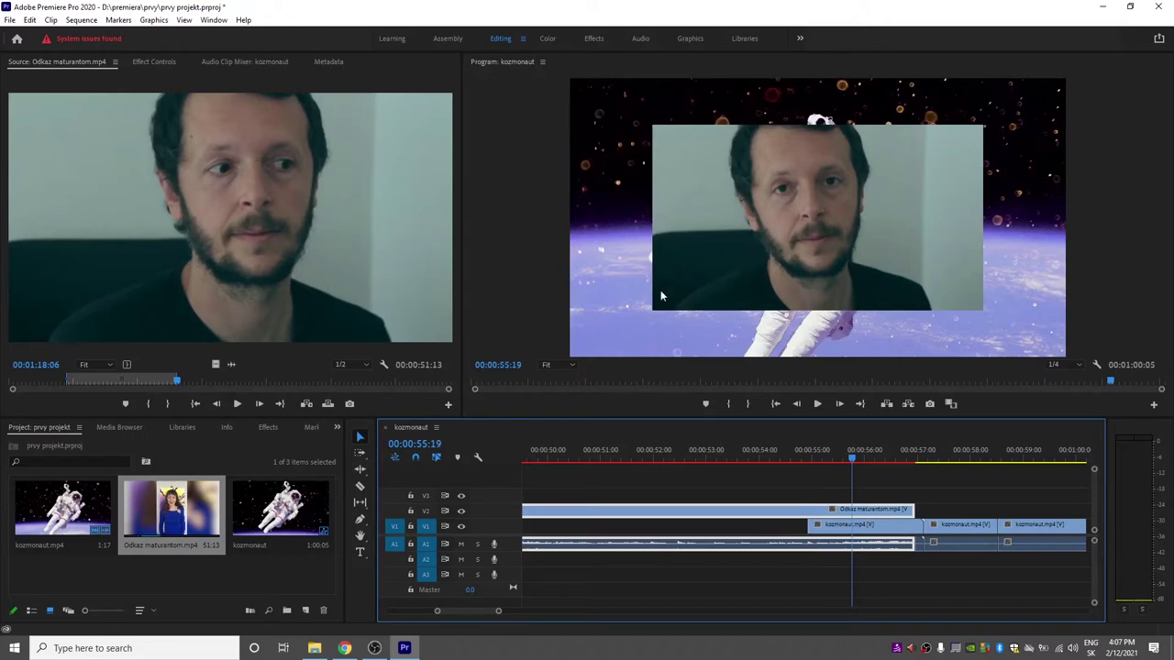
{"action": "left_click", "coordinate": [841, 458]}
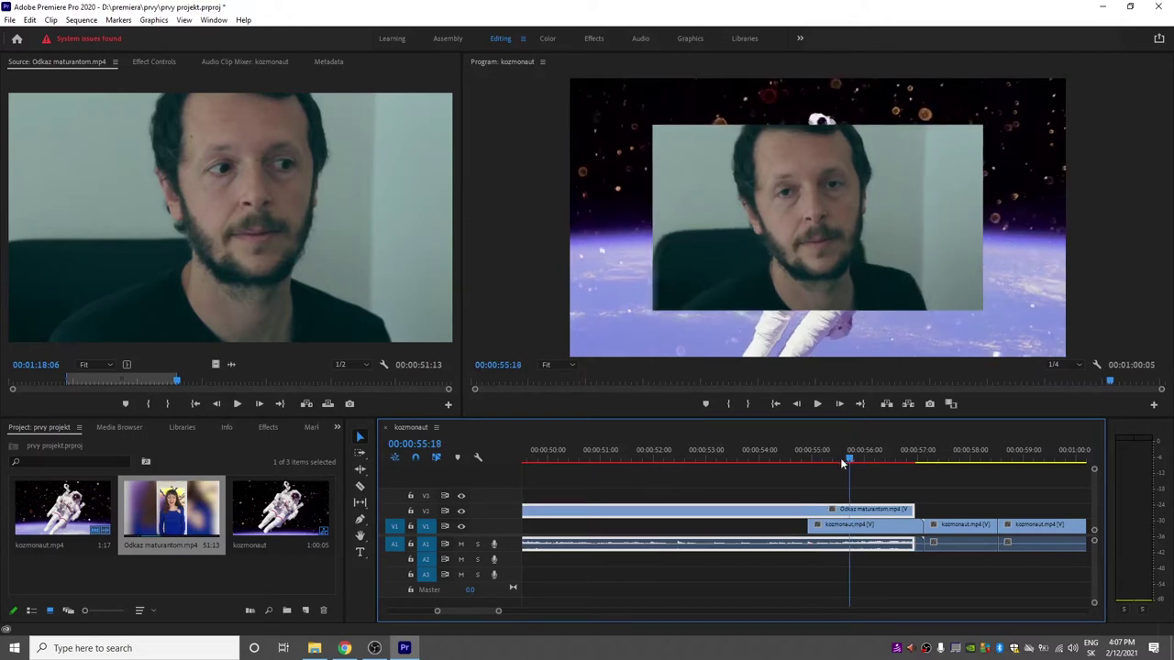
{"action": "left_click", "coordinate": [837, 458]}
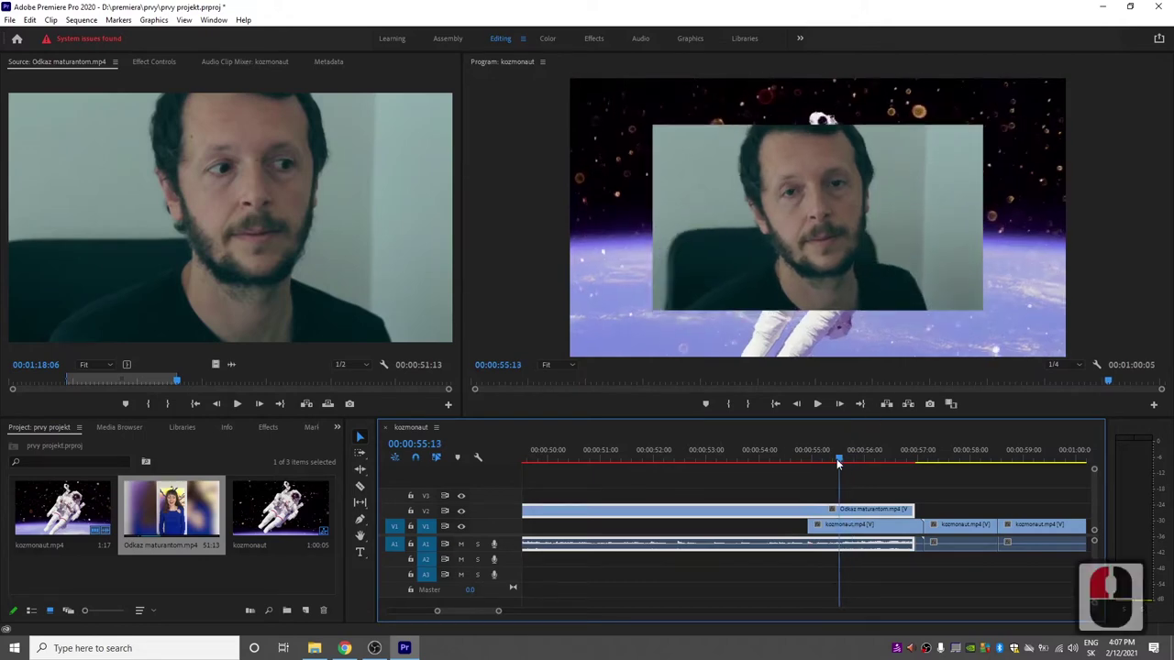
{"action": "left_click", "coordinate": [464, 514]}
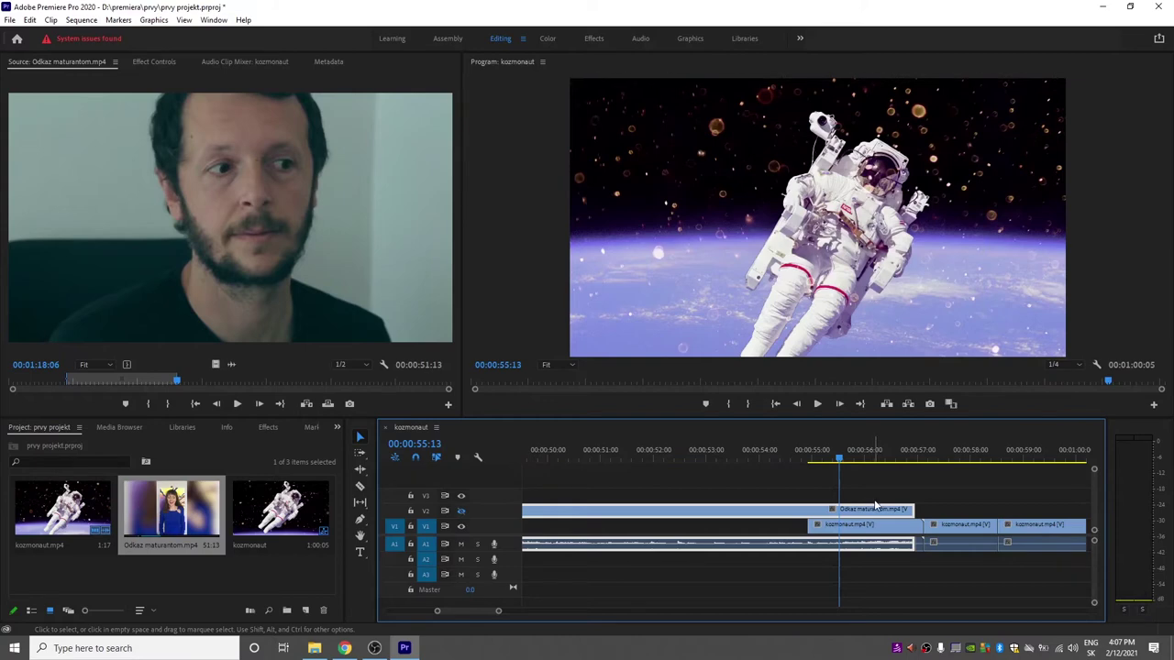
{"action": "key", "text": "ctrl+z"}
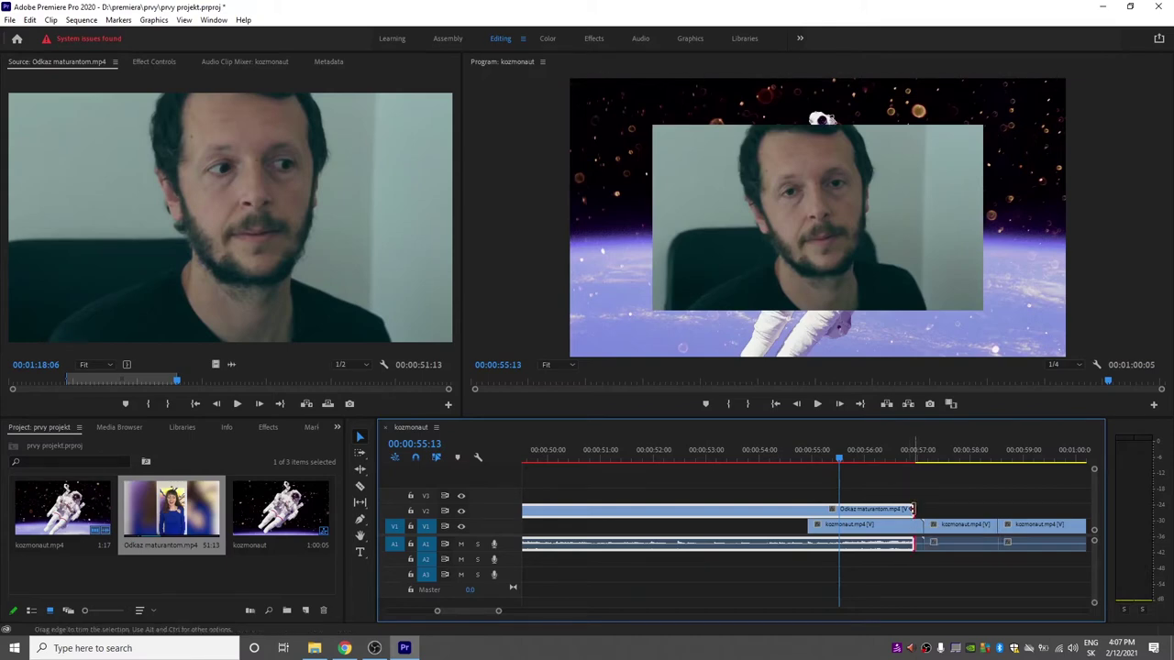
- Trim the end of the Odkaz maturantom.mp4 clip on V2 to the playhead at 00:00:55:13, trying it with timeline snapping off and on
{"action": "left_click_drag", "start_coordinate": [910, 509], "coordinate": [821, 511]}
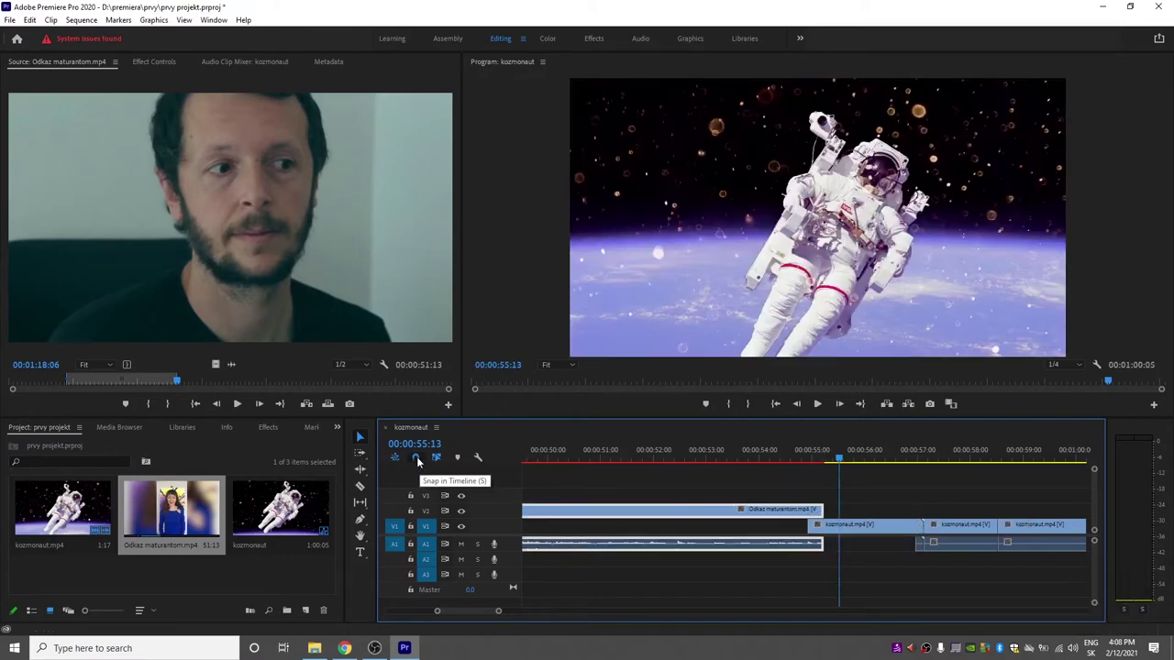
{"action": "mouse_move", "coordinate": [819, 511]}
{"action": "left_mouse_down"}
{"action": "mouse_move", "coordinate": [785, 511]}
{"action": "mouse_move", "coordinate": [805, 510]}
{"action": "left_mouse_up"}
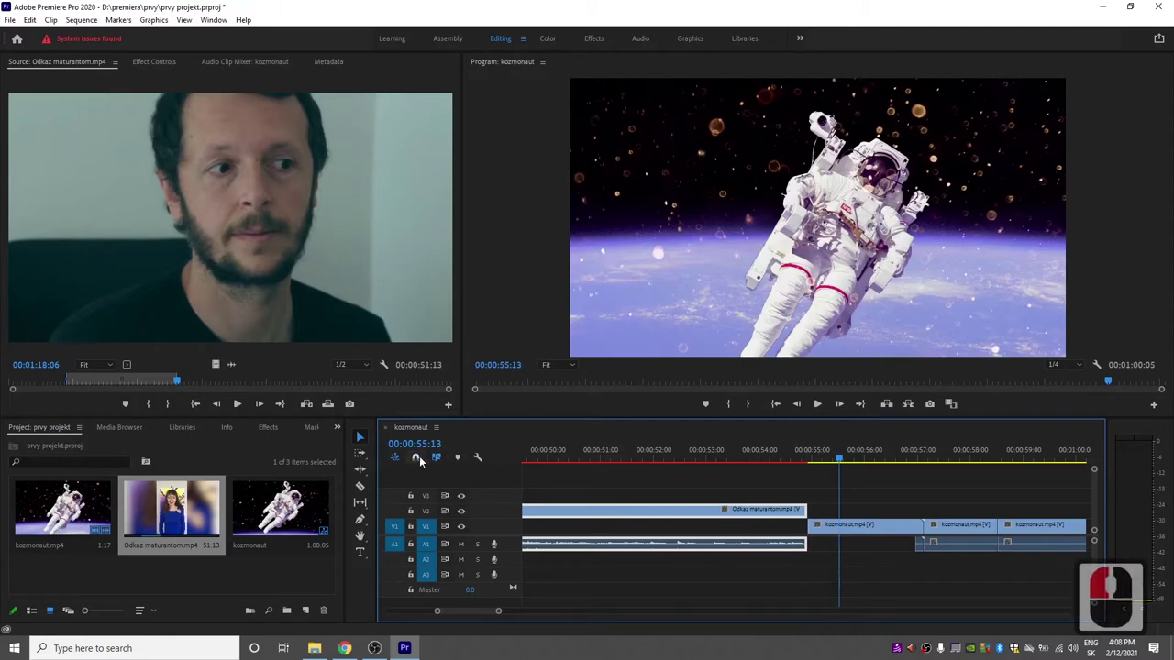
{"action": "mouse_move", "coordinate": [806, 510]}
{"action": "left_mouse_down"}
{"action": "mouse_move", "coordinate": [794, 510]}
{"action": "mouse_move", "coordinate": [828, 509]}
{"action": "left_mouse_up"}
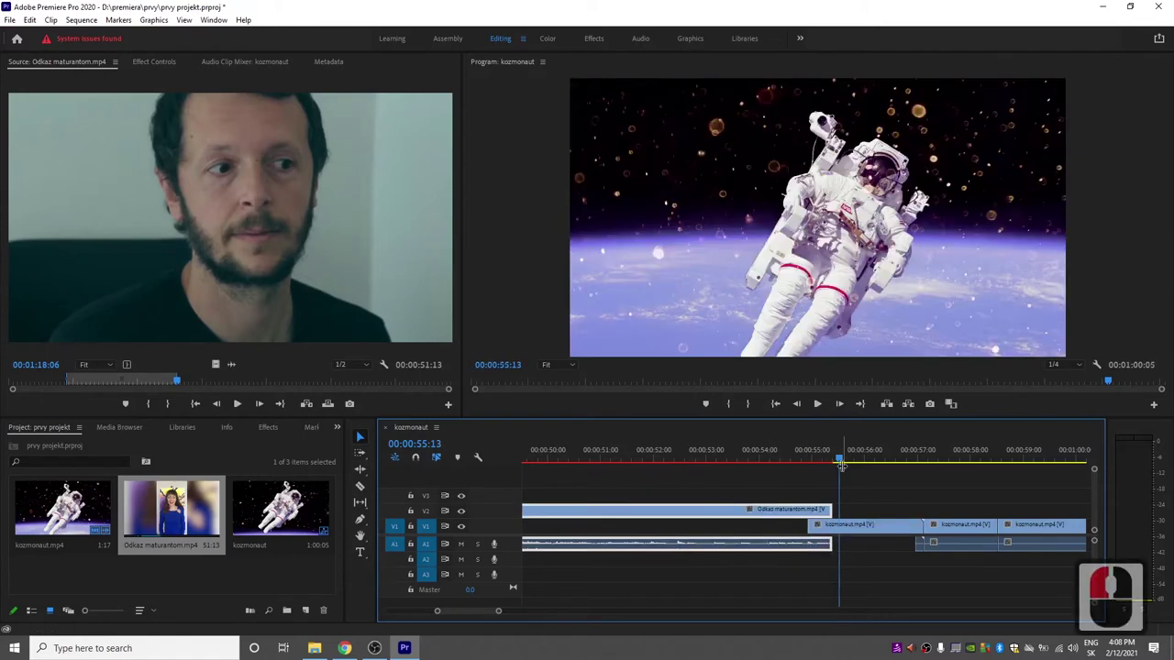
{"action": "left_click", "coordinate": [415, 457]}
{"action": "left_click_drag", "start_coordinate": [830, 541], "coordinate": [849, 514]}
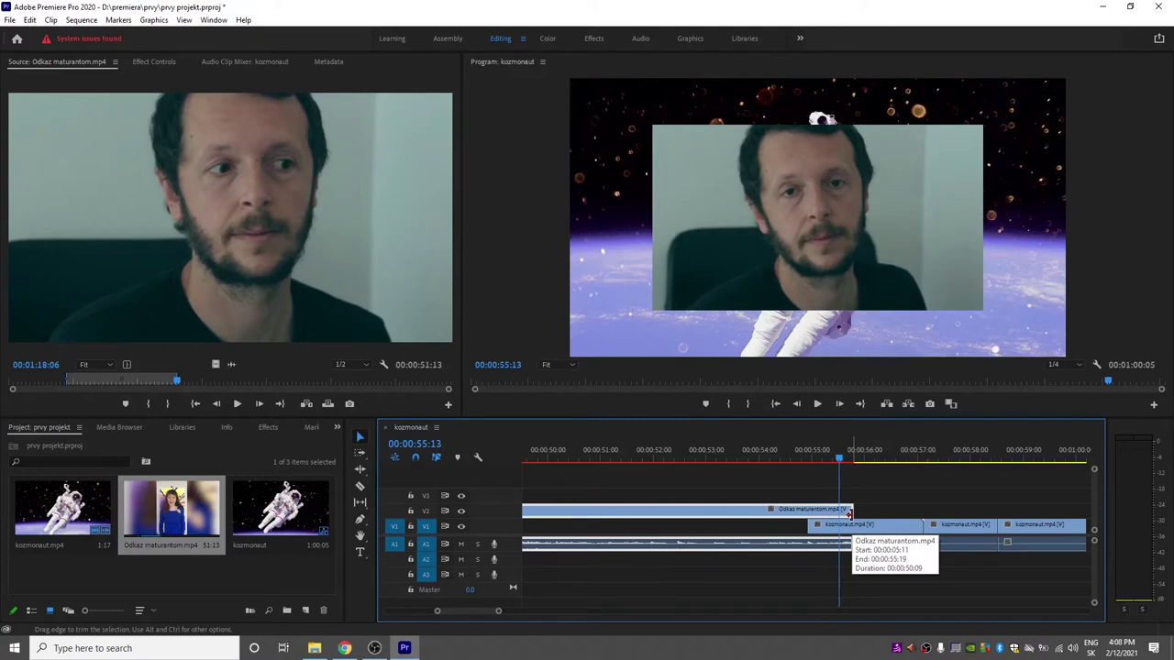
{"action": "left_click_drag", "start_coordinate": [847, 510], "coordinate": [835, 511]}
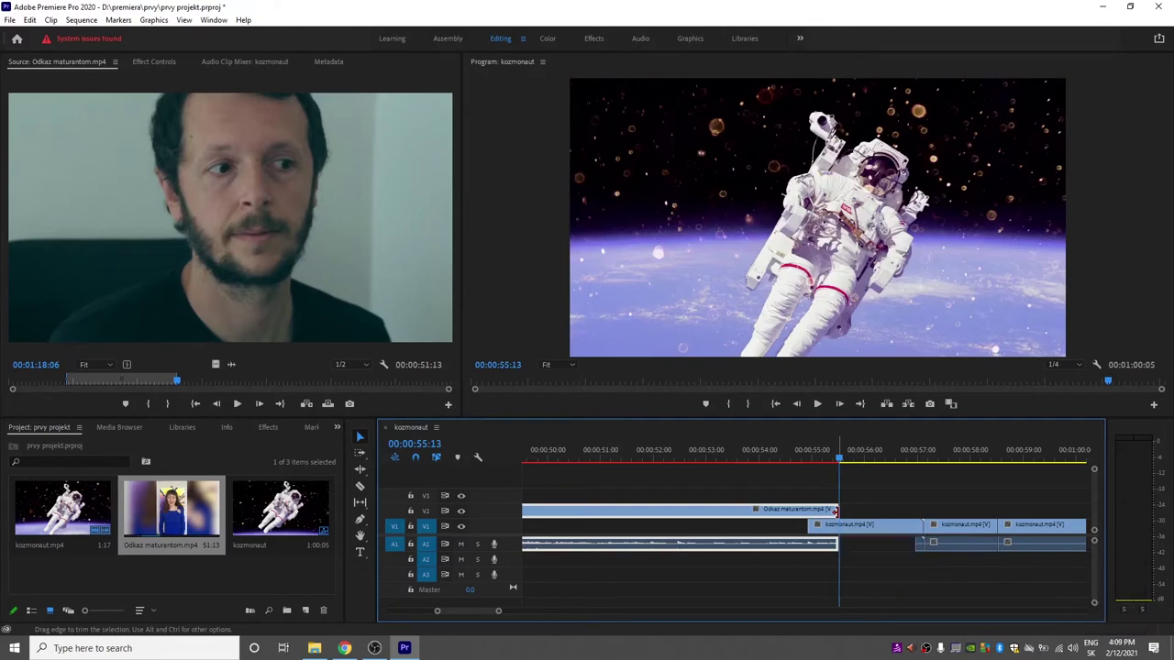
- Split the kozmonaut.mp4 clip on V1 at 00:00:56:04 with the Razor tool and return to the Selection tool
{"action": "left_click_drag", "start_coordinate": [865, 453], "coordinate": [874, 454]}
{"action": "left_click", "coordinate": [874, 453]}
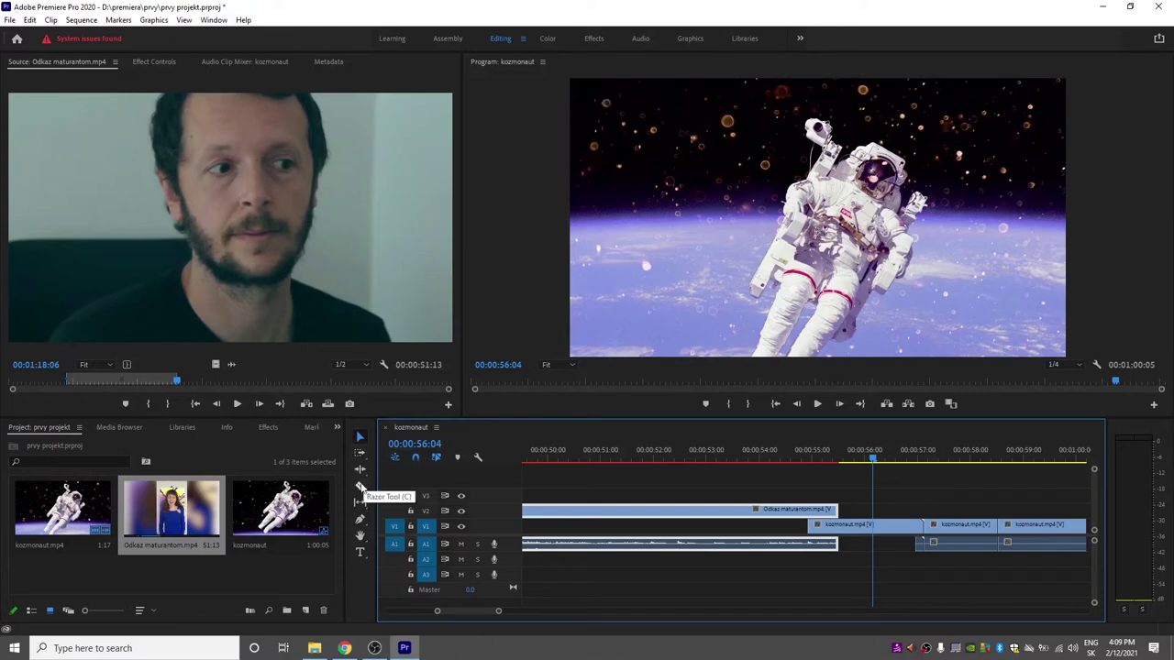
{"action": "left_click", "coordinate": [360, 487]}
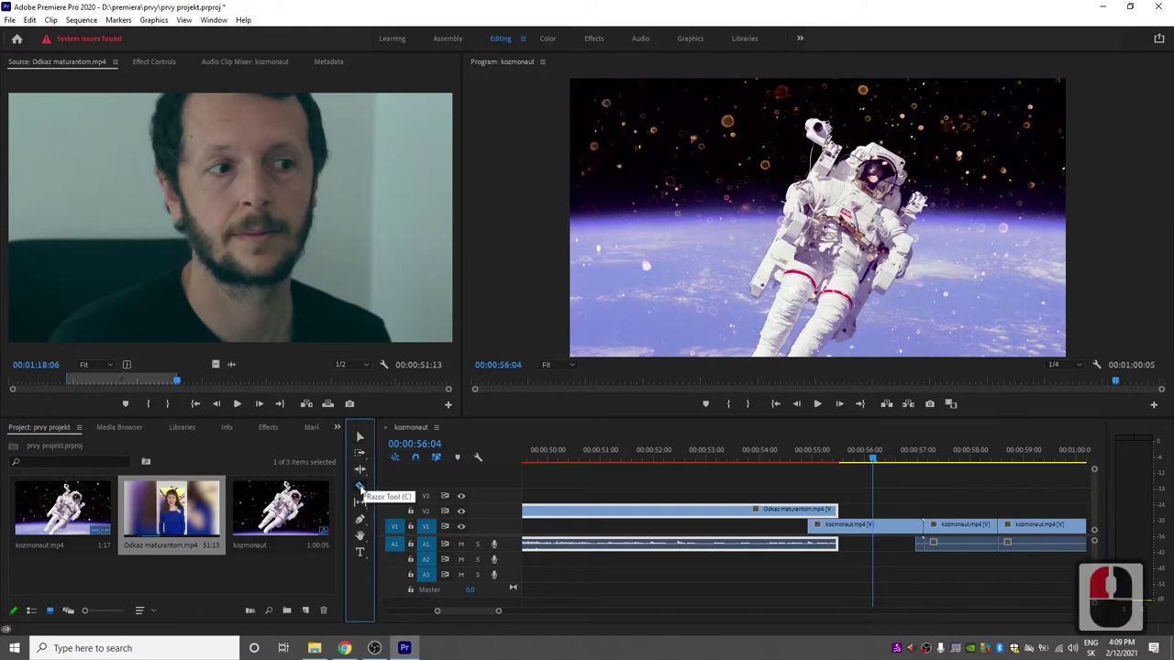
{"action": "left_click", "coordinate": [876, 526]}
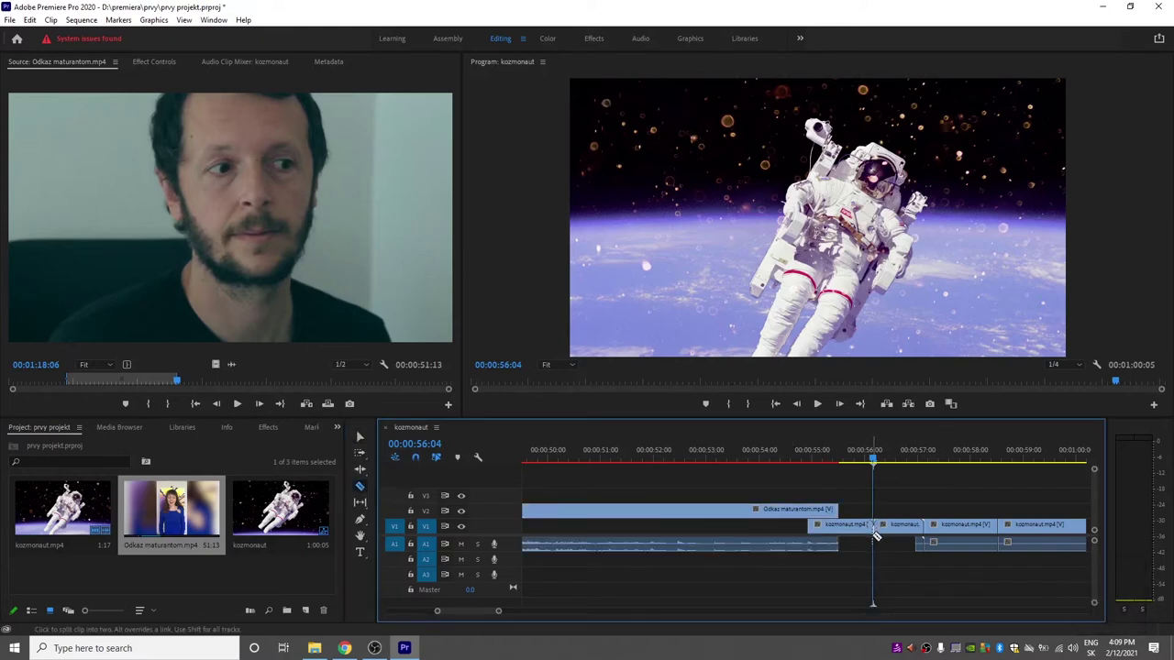
{"action": "left_click", "coordinate": [361, 439]}
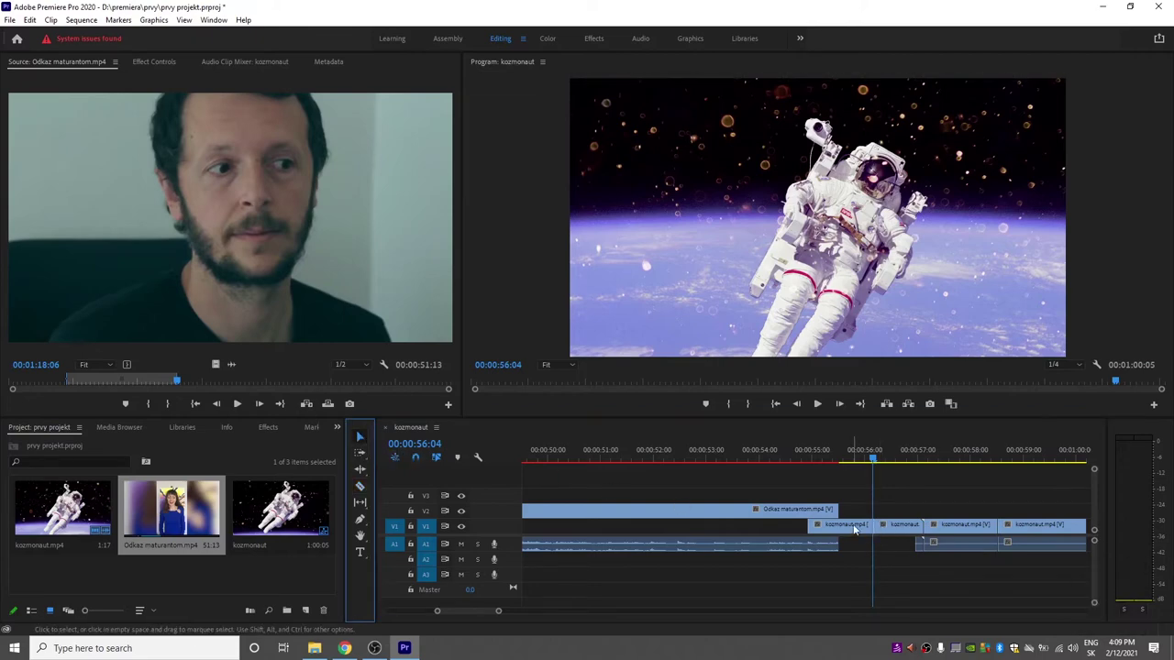
- Move the first piece of the split kozmonaut.mp4 clip slightly earlier and the clip after the second piece slightly later, leaving gaps between them
{"action": "left_click_drag", "start_coordinate": [864, 531], "coordinate": [904, 529]}
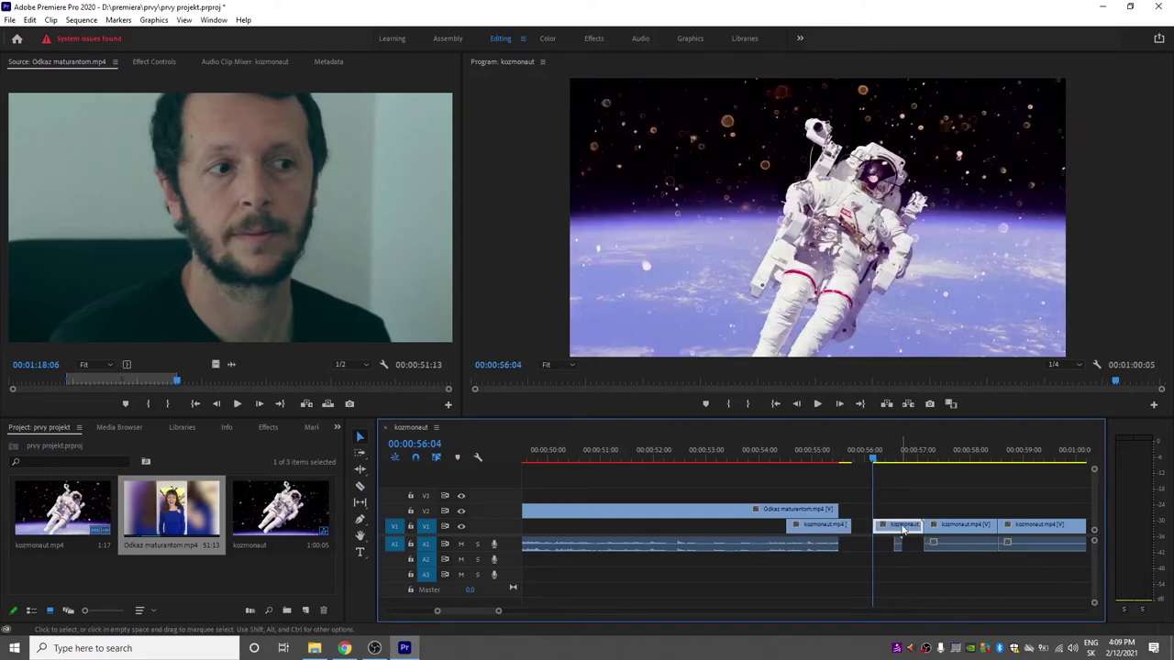
{"action": "left_click", "coordinate": [903, 529]}
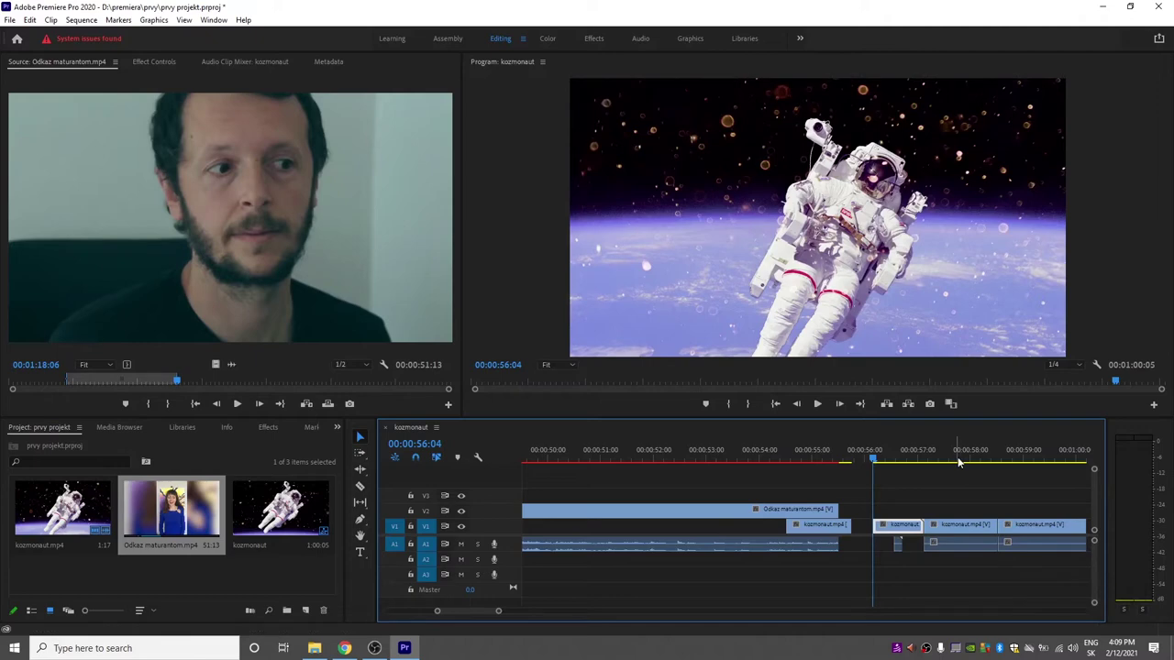
{"action": "left_click_drag", "start_coordinate": [965, 527], "coordinate": [985, 541]}
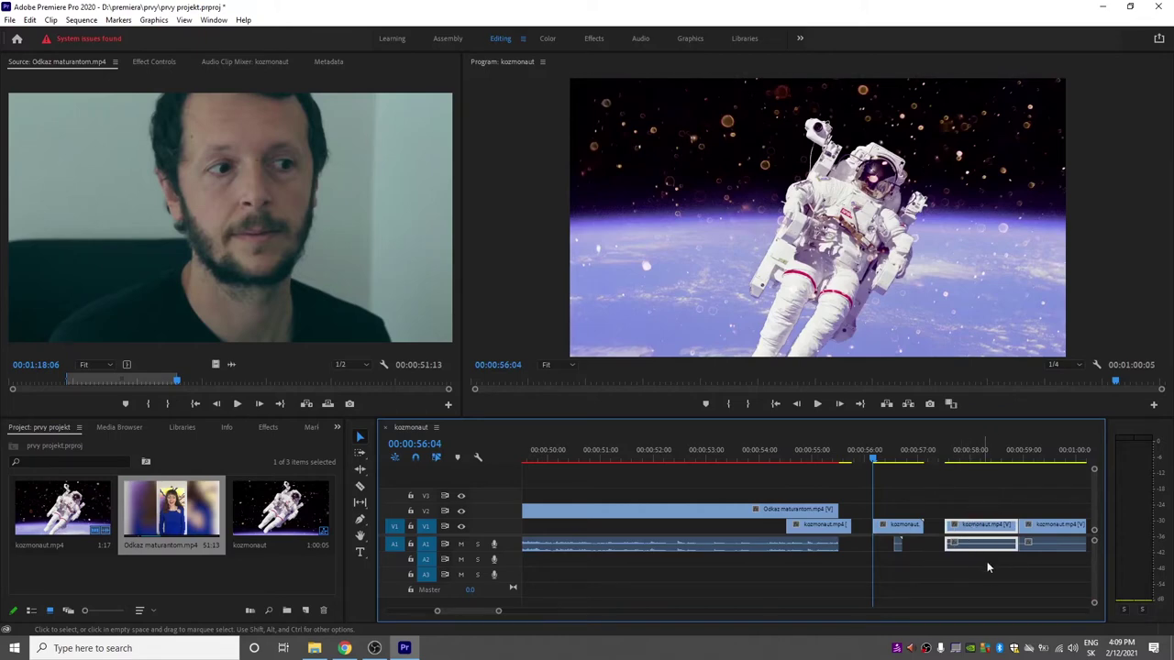
- Unlink the shifted kozmonaut.mp4 clip's video and audio, then move the video to V2 and the audio to A2
{"action": "right_click", "coordinate": [979, 523]}
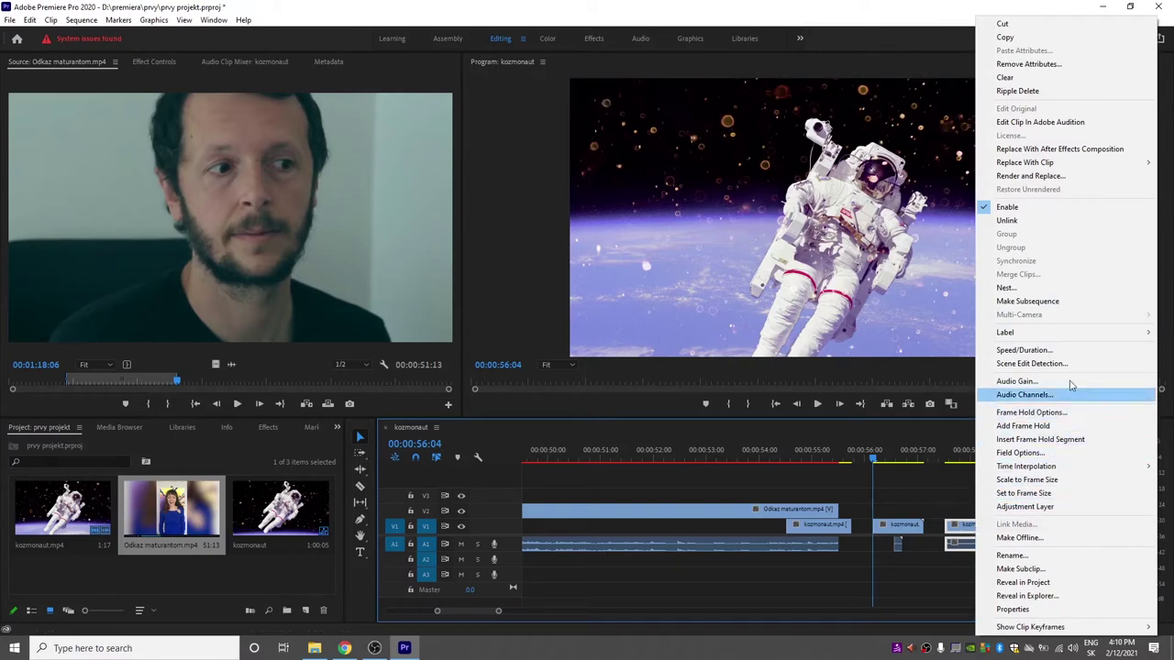
{"action": "left_click", "coordinate": [1024, 223]}
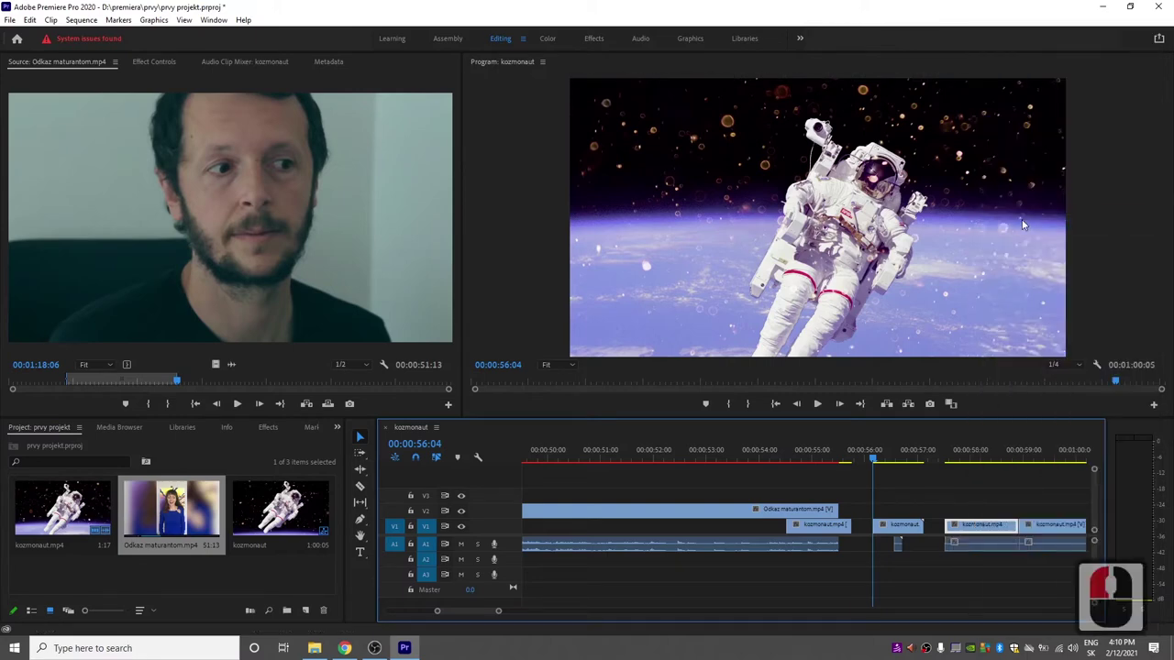
{"action": "left_click_drag", "start_coordinate": [982, 523], "coordinate": [975, 572]}
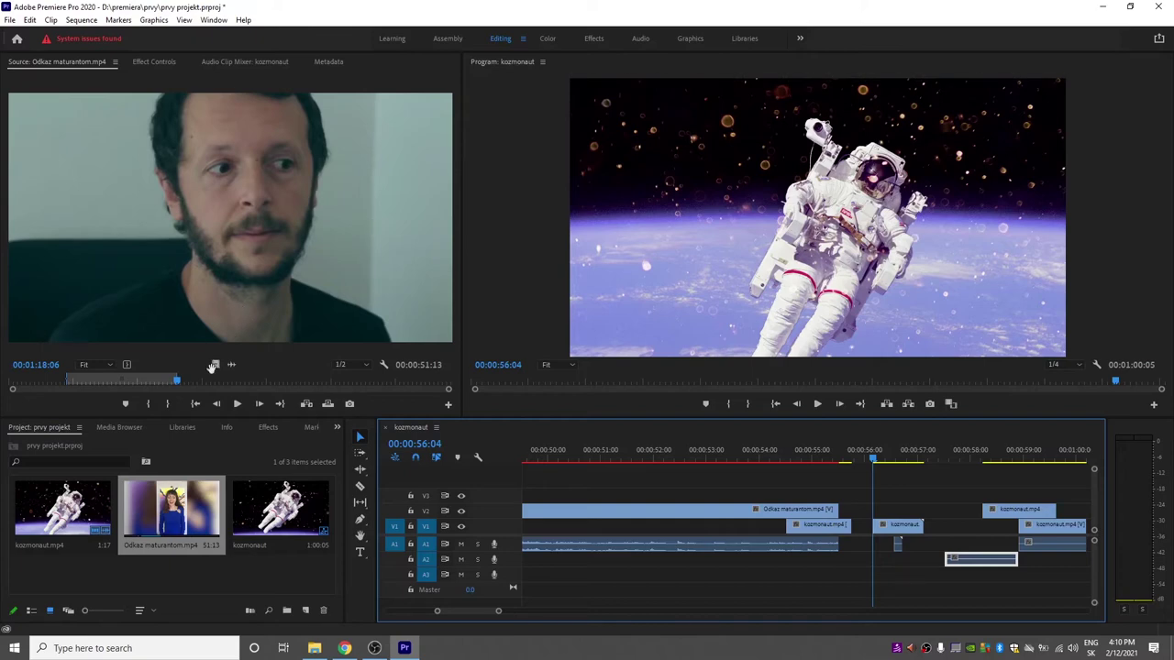
- Add only the video of the marked Odkaz maturantom.mp4 segment to V3 from about 00:00:53:00 and only its audio to A3 slightly earlier
{"action": "left_click", "coordinate": [213, 367]}
{"action": "left_click_drag", "start_coordinate": [509, 424], "coordinate": [706, 501]}
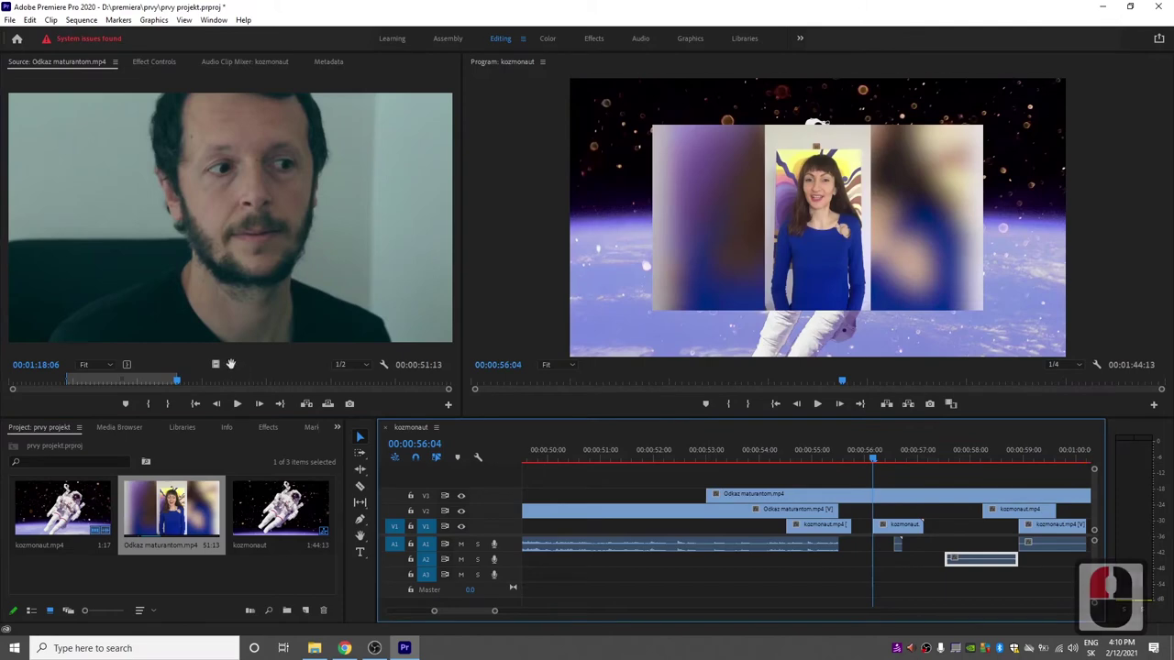
{"action": "left_click_drag", "start_coordinate": [231, 364], "coordinate": [678, 581]}
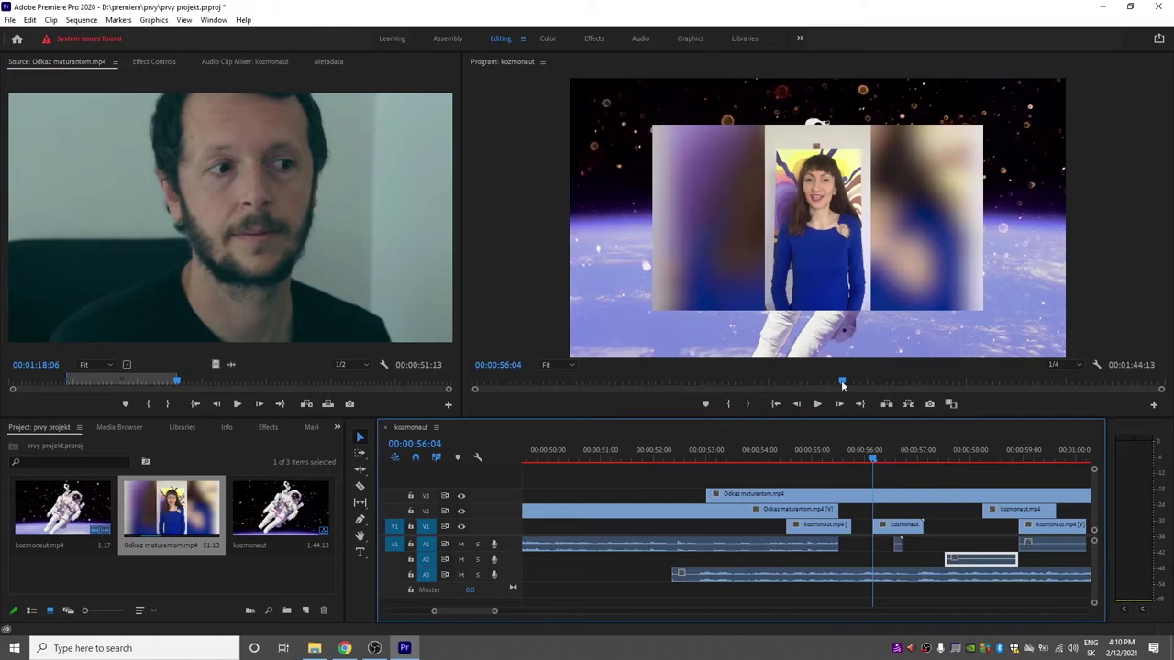
- Scrub and play the Odkaz maturantom.mp4 footage around 00:00:47:00 to review it in the Program monitor
{"action": "left_click_drag", "start_coordinate": [843, 385], "coordinate": [789, 380]}
{"action": "left_click", "coordinate": [712, 460]}
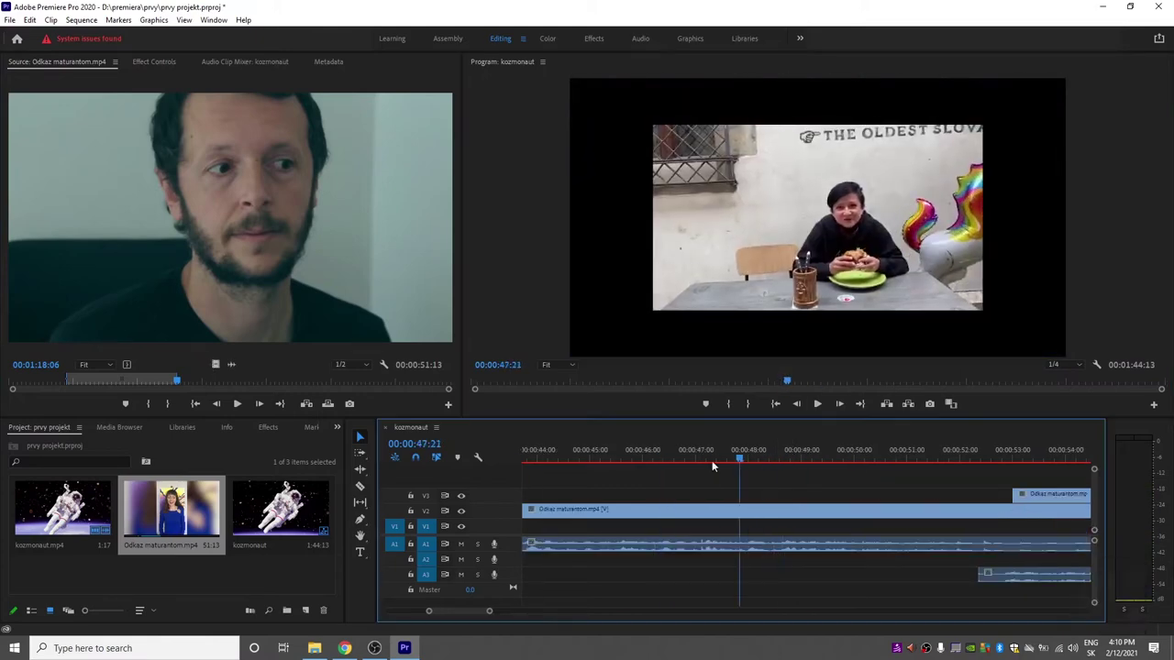
{"action": "left_click", "coordinate": [690, 460]}
{"action": "left_click", "coordinate": [870, 460]}
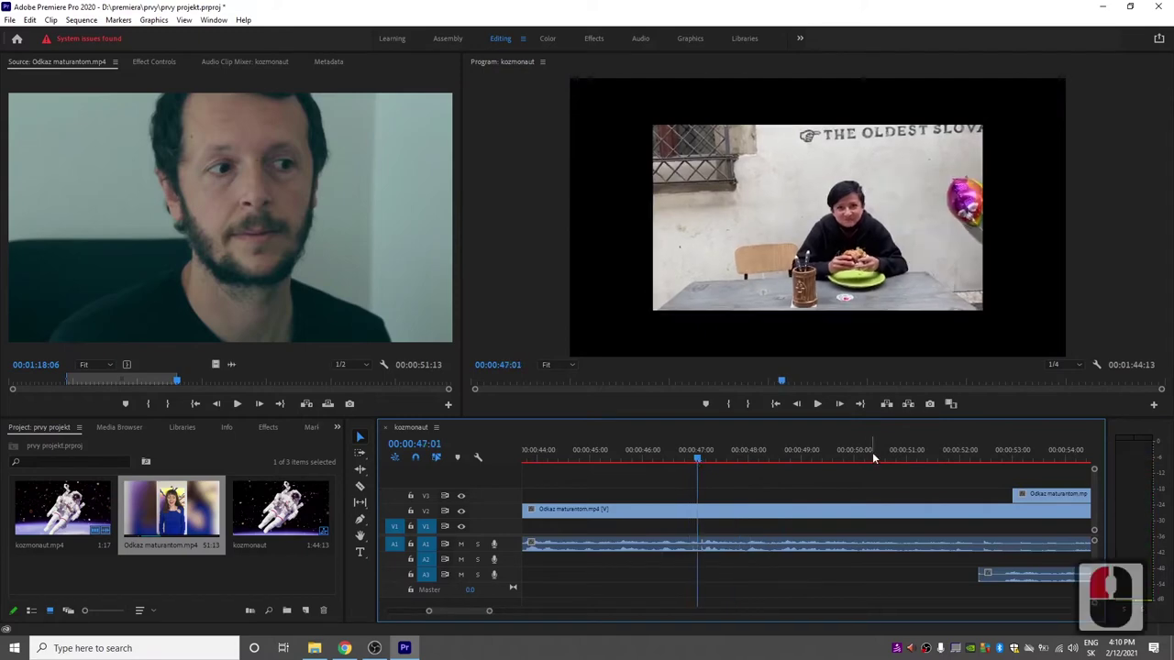
{"action": "left_click", "coordinate": [645, 458]}
{"action": "left_click", "coordinate": [735, 456]}
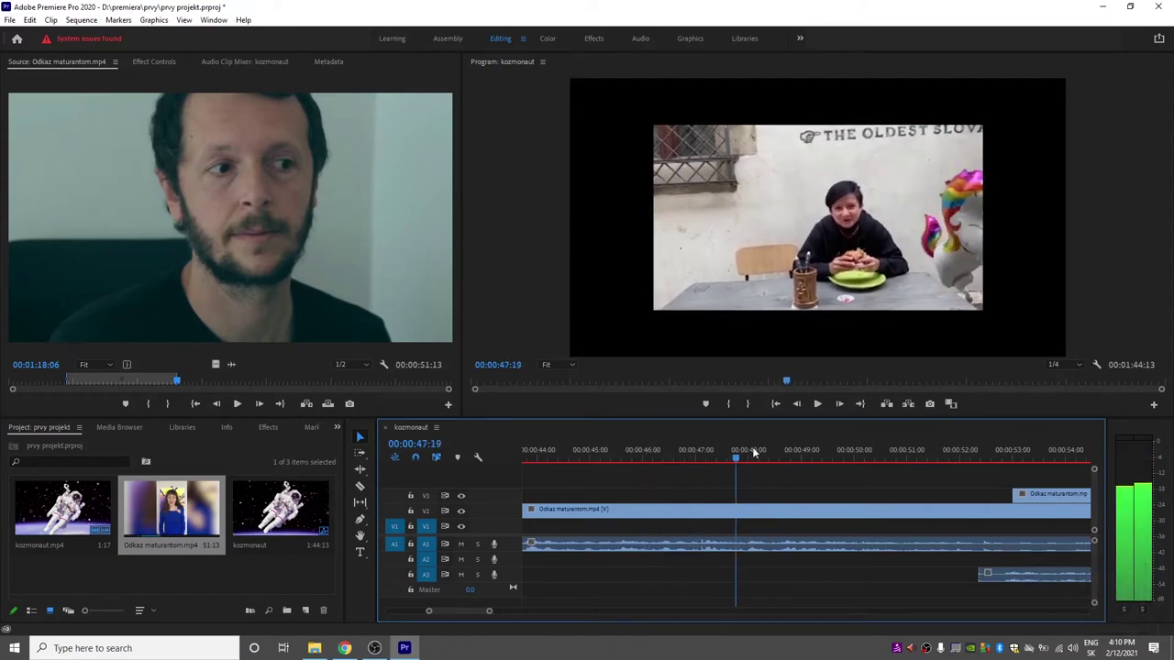
{"action": "left_click", "coordinate": [761, 451]}
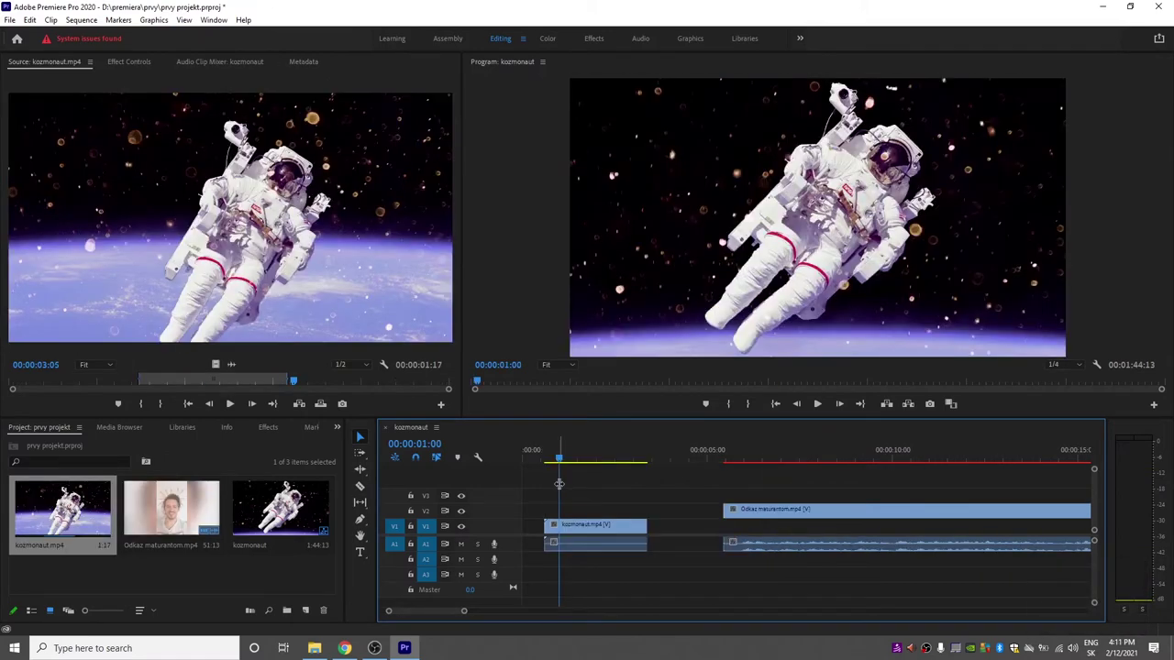
- Play and stop the first kozmonaut.mp4 clip on the timeline, continue from 00:00:01:06, and play it in reverse
{"action": "left_click", "coordinate": [820, 404]}
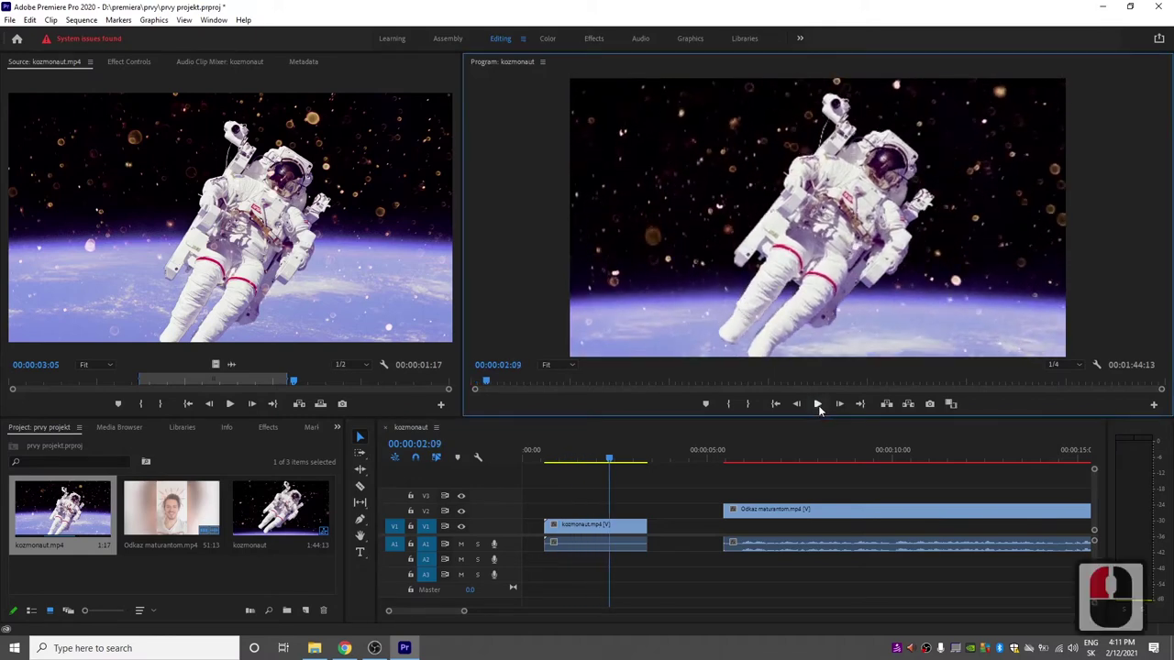
{"action": "left_click", "coordinate": [569, 451]}
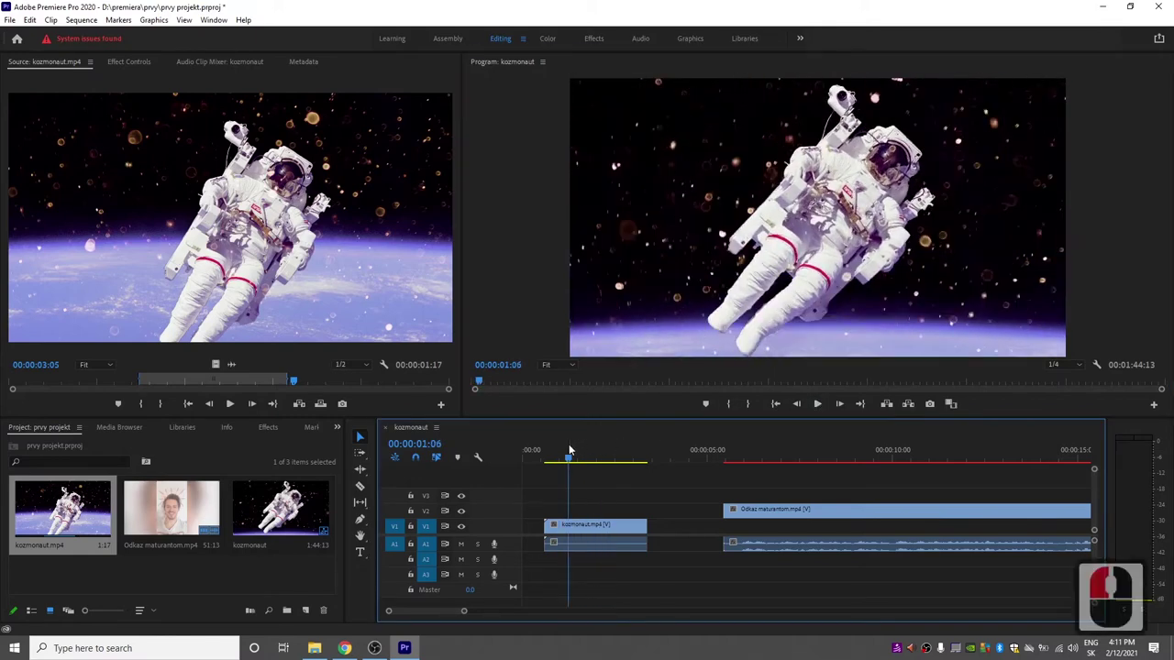
{"action": "key", "text": "space"}
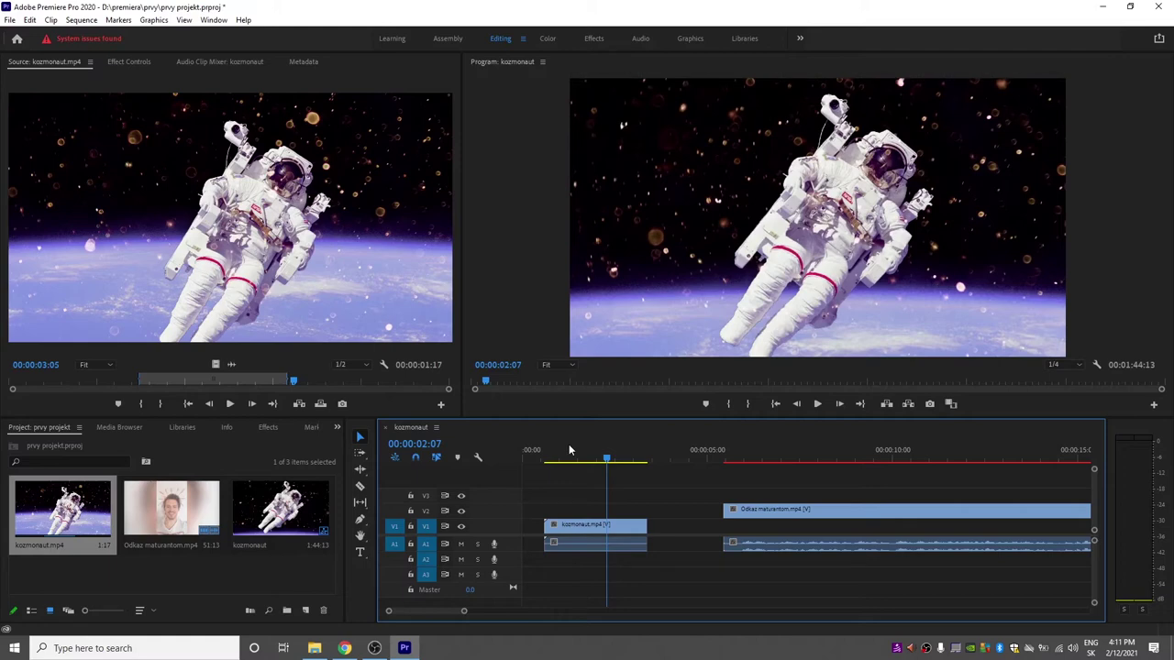
{"action": "key", "text": "space"}
{"action": "key", "text": "k"}
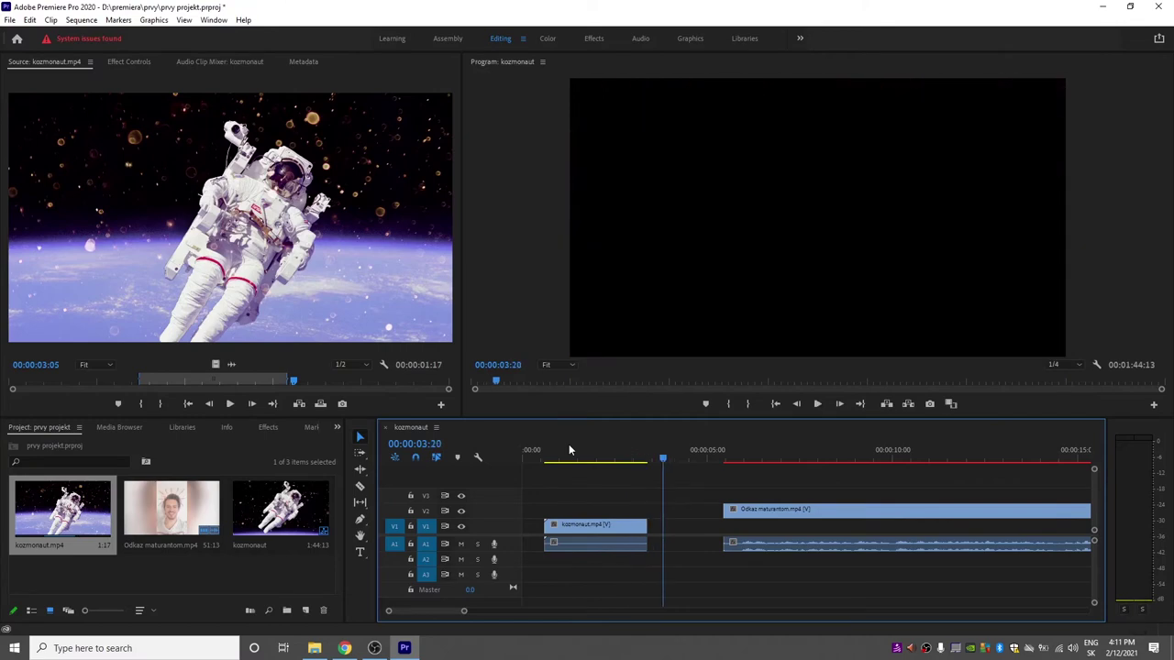
{"action": "key", "text": "j"}
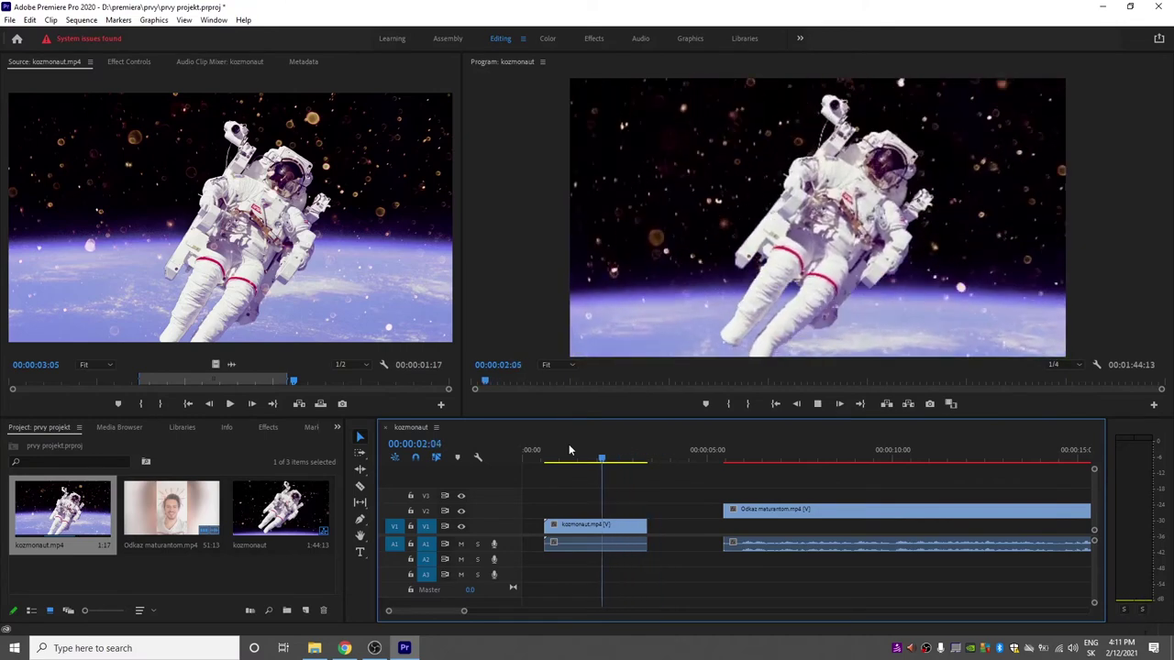
- Return to the start of the sequence and play it through to 00:00:14:11
{"action": "key", "text": "Home"}
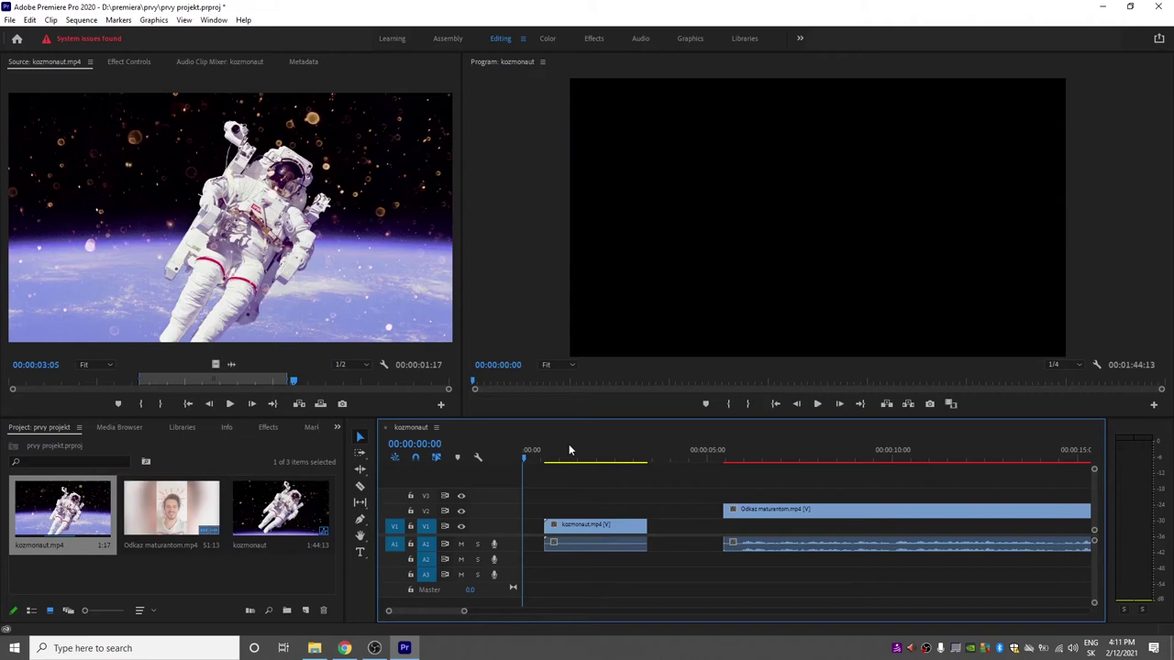
{"action": "key", "text": "space"}
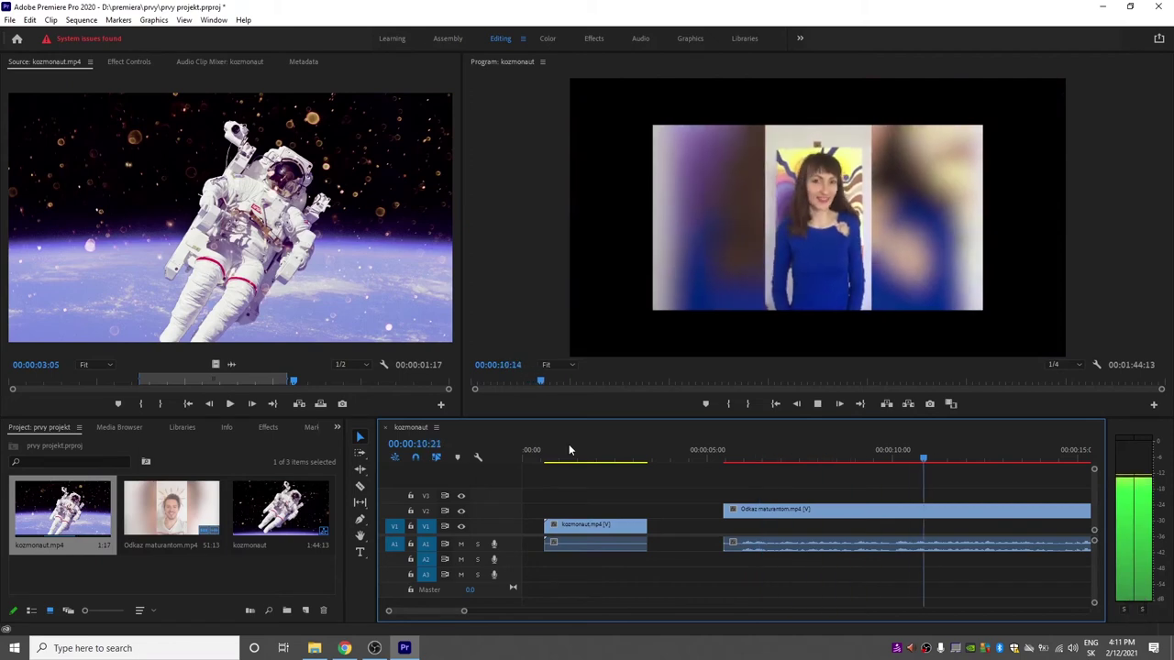
{"action": "key", "text": "k"}
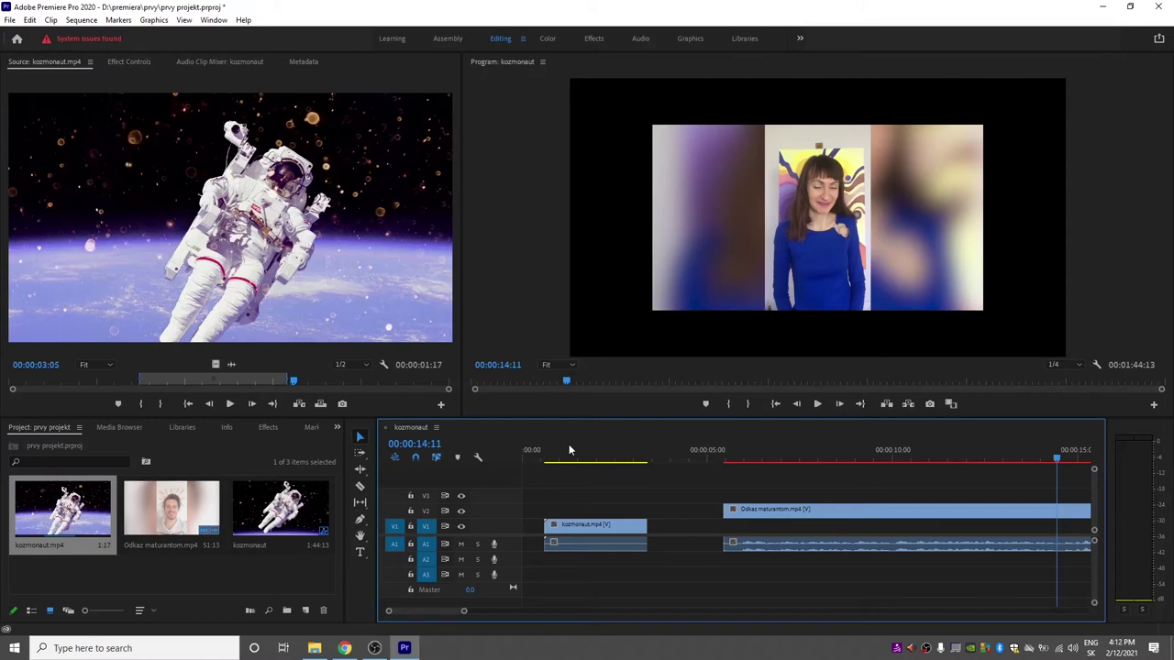
- Play the Odkaz maturantom.mp4 clip on V2, stop at 00:00:06:08, and step frame by frame forwards and backwards around that point
{"action": "key", "text": "space"}
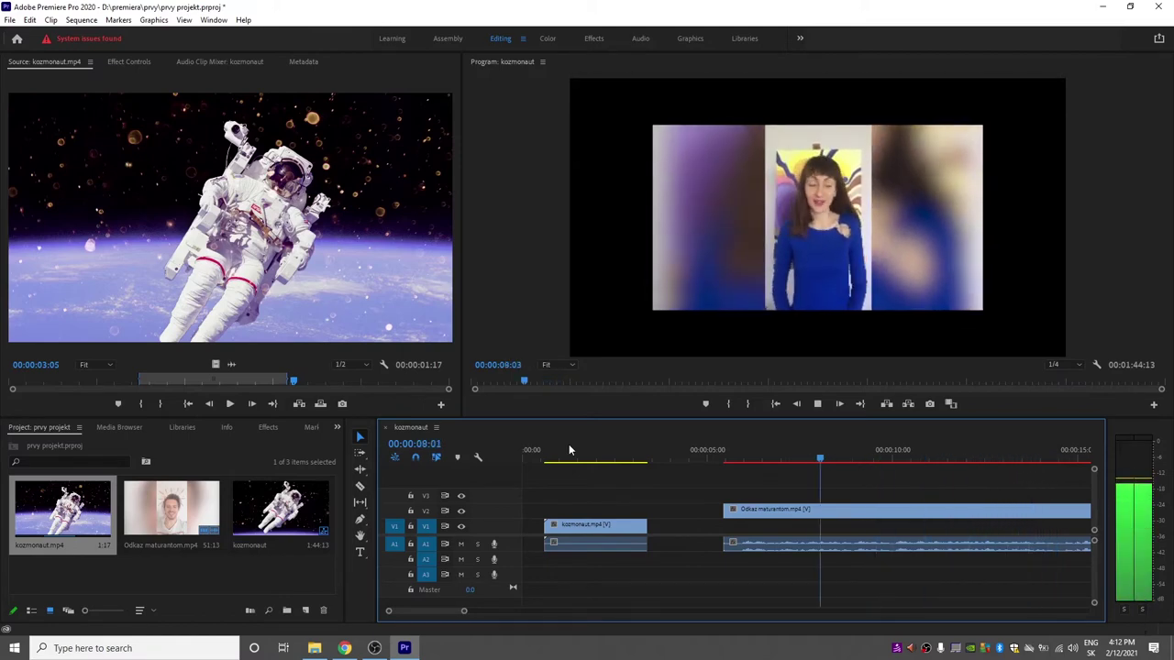
{"action": "key", "text": "k"}
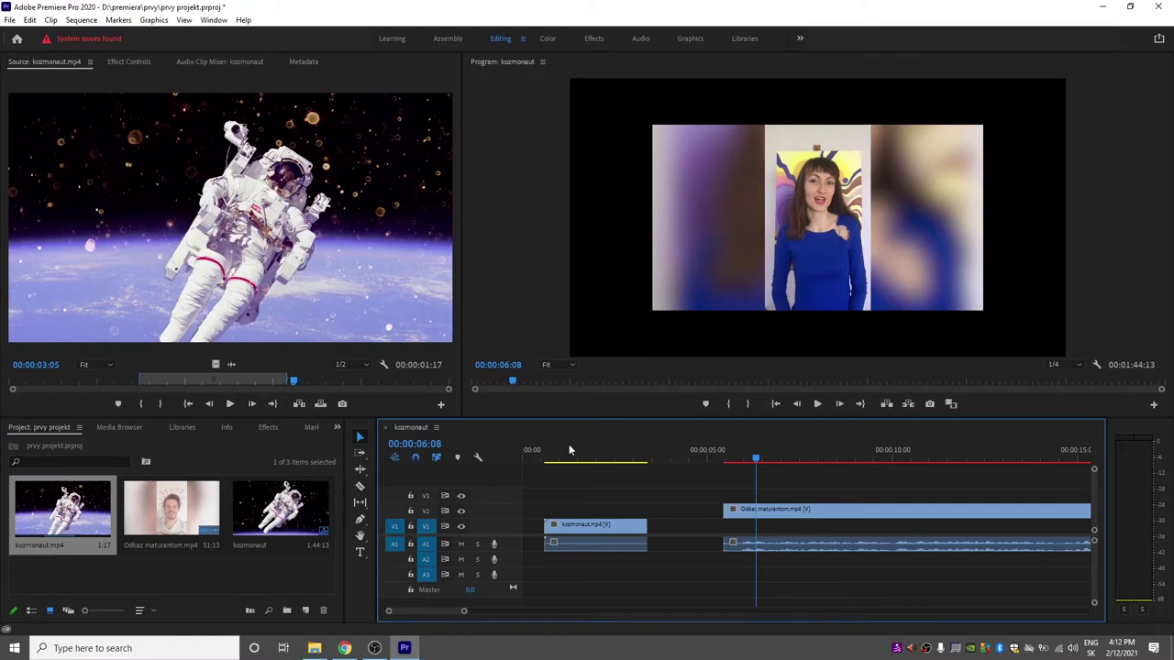
{"action": "key", "text": "Right"}
{"action": "key", "text": "Right"}
{"action": "key", "text": "Right"}
{"action": "key", "text": "Right"}
{"action": "key", "text": "Right"}
{"action": "key", "text": "Right"}
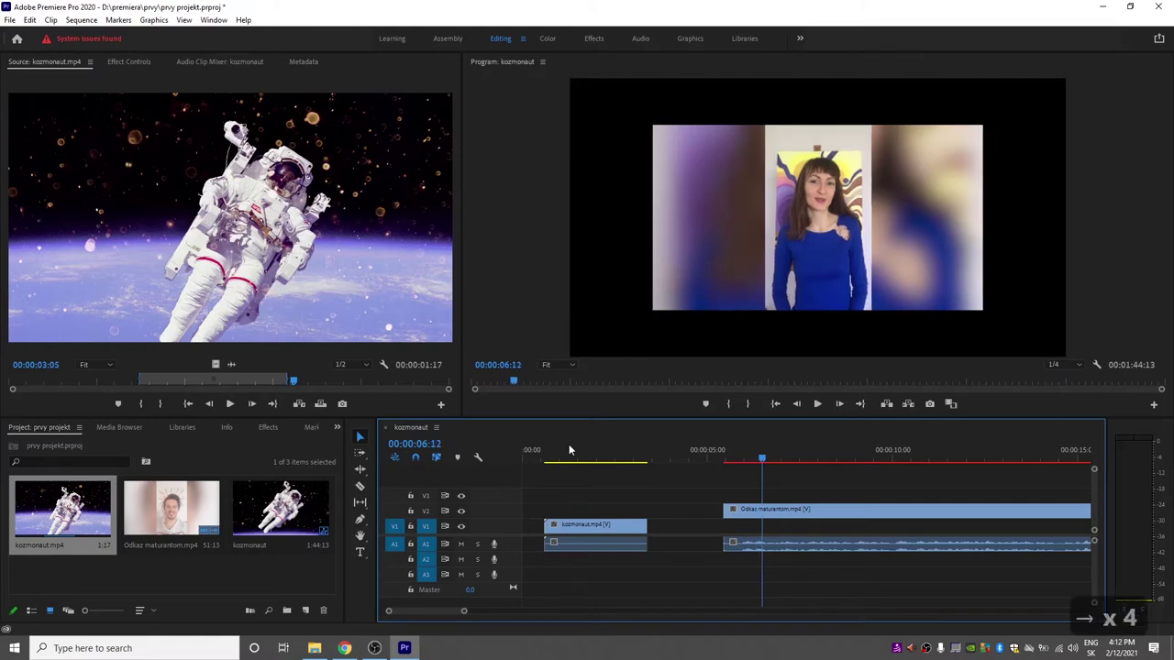
{"action": "key", "text": "Right"}
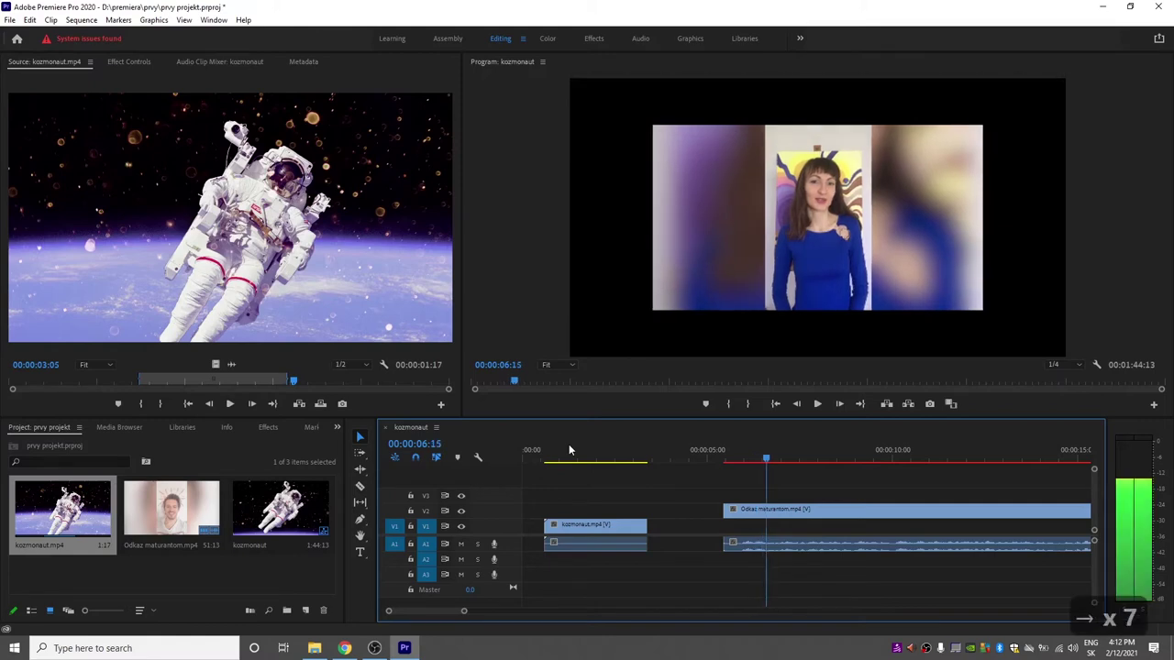
{"action": "key", "text": "Right"}
{"action": "key", "text": "Left"}
{"action": "key", "text": "Left"}
{"action": "key", "text": "Left"}
{"action": "key", "text": "Left"}
{"action": "key", "text": "Left"}
{"action": "key", "text": "Left"}
{"action": "key", "text": "Left"}
{"action": "key", "text": "Left"}
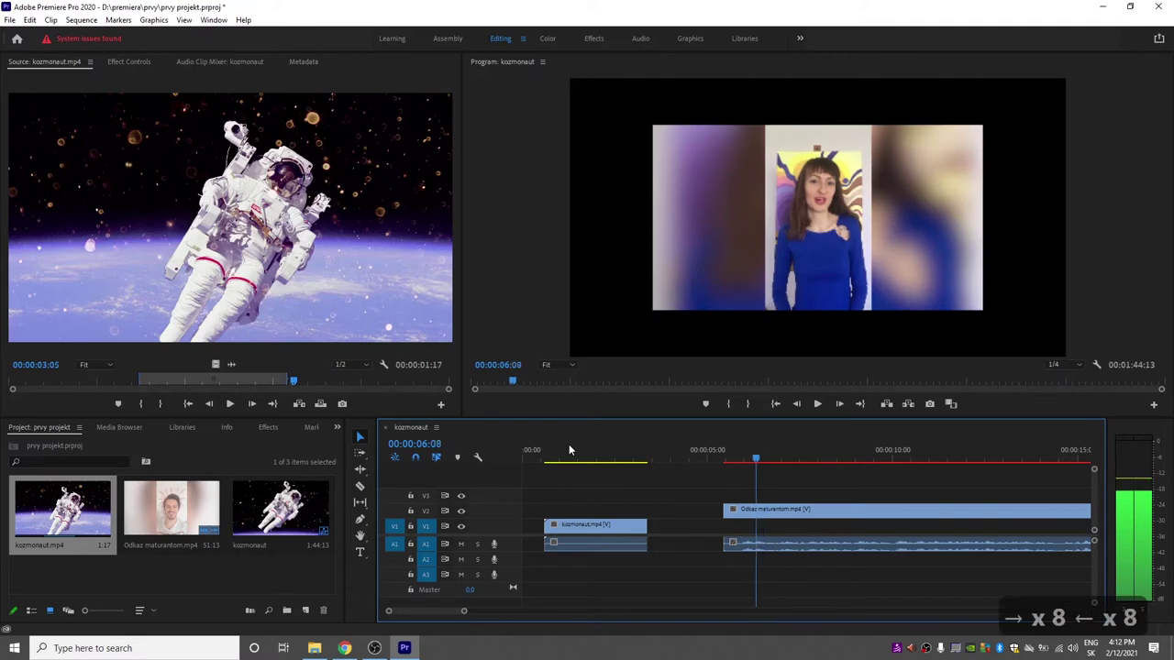
{"action": "key", "text": "Left"}
{"action": "key", "text": "Left"}
{"action": "key", "text": "Left"}
{"action": "key", "text": "Left"}
{"action": "key", "text": "Left"}
{"action": "key", "text": "Left"}
- Trim the start of the first Odkaz maturantom.mp4 clip on V2, with its linked audio, to 00:00:06:23
{"action": "key", "text": "Right"}
{"action": "key", "text": "Right"}
{"action": "key", "text": "Right"}
{"action": "key", "text": "Right"}
{"action": "key", "text": "Right"}
{"action": "key", "text": "Right"}
{"action": "key", "text": "Right"}
{"action": "key", "text": "Right"}
{"action": "key", "text": "Right"}
{"action": "key", "text": "Right"}
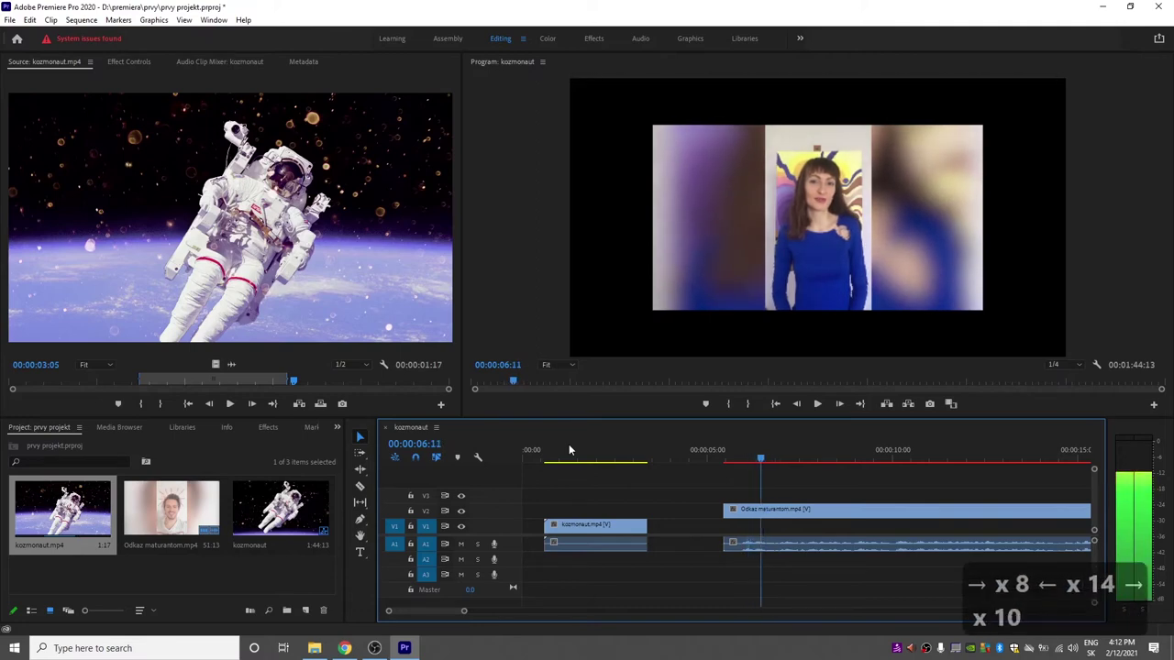
{"action": "key", "text": "Right"}
{"action": "key", "text": "Right"}
{"action": "key", "text": "Right"}
{"action": "key", "text": "Right"}
{"action": "key", "text": "Right"}
{"action": "key", "text": "Right"}
{"action": "key", "text": "Right"}
{"action": "key", "text": "Right"}
{"action": "key", "text": "Right"}
{"action": "key", "text": "Right"}
{"action": "key", "text": "Right"}
{"action": "key", "text": "Right"}
{"action": "key", "text": "Right"}
{"action": "key", "text": "Right"}
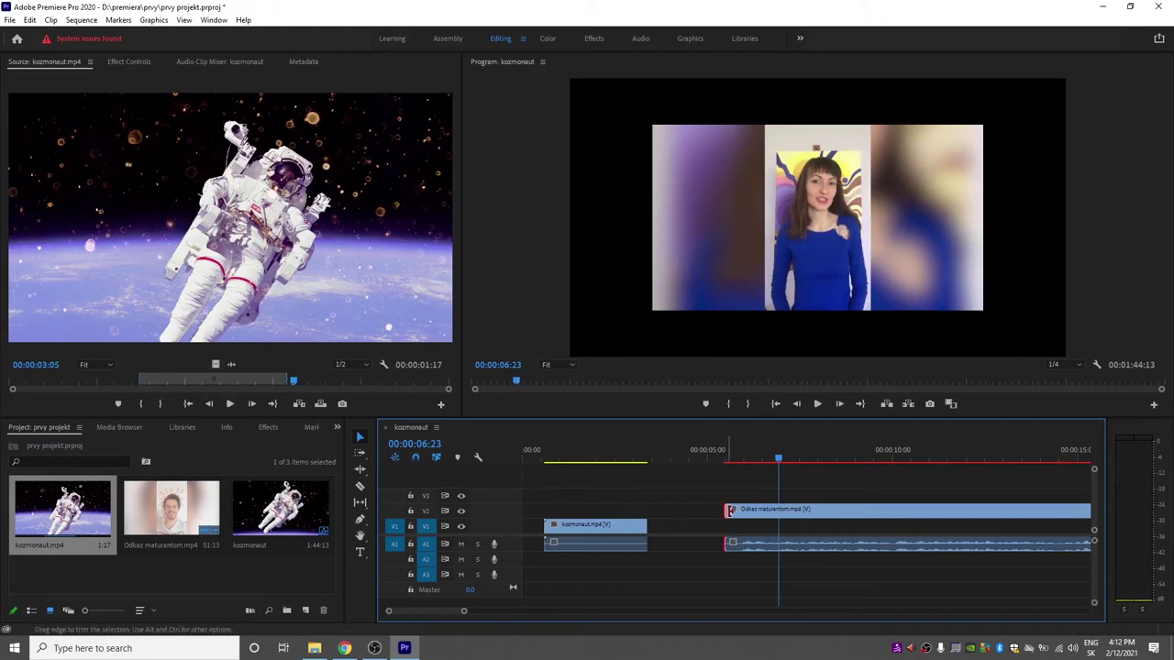
{"action": "left_click_drag", "start_coordinate": [729, 511], "coordinate": [777, 511]}
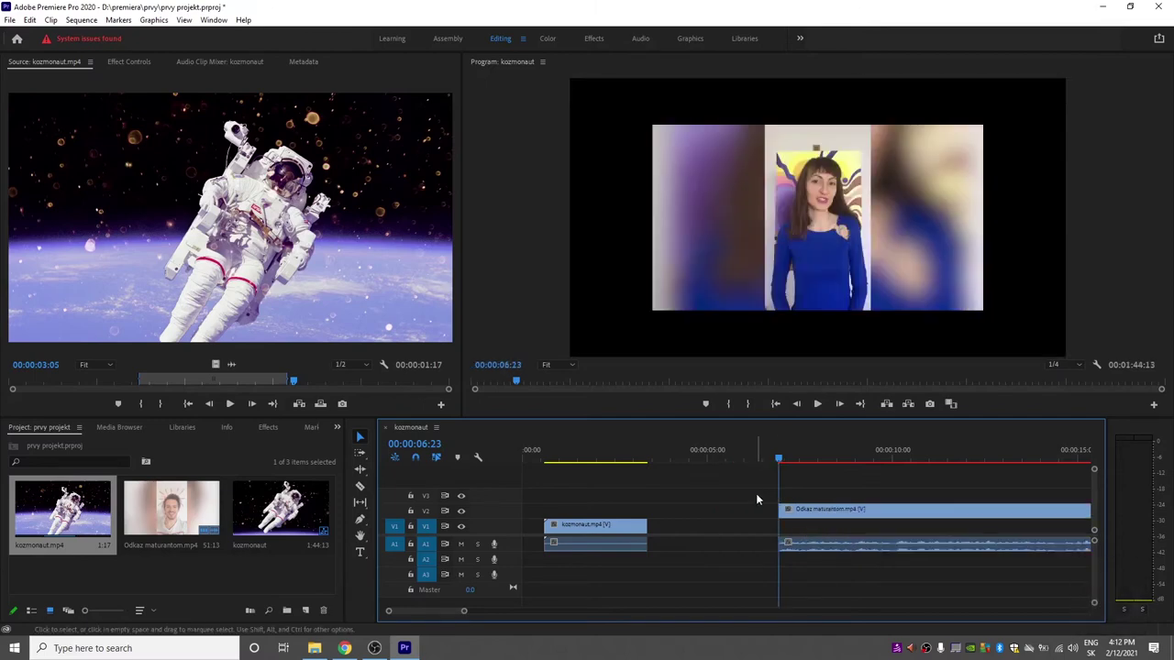
- Zoom the timeline in to individual frames, place the playhead at 00:00:32:11, and step back frame by frame to 00:00:32:04
{"action": "left_click_drag", "start_coordinate": [463, 611], "coordinate": [467, 610]}
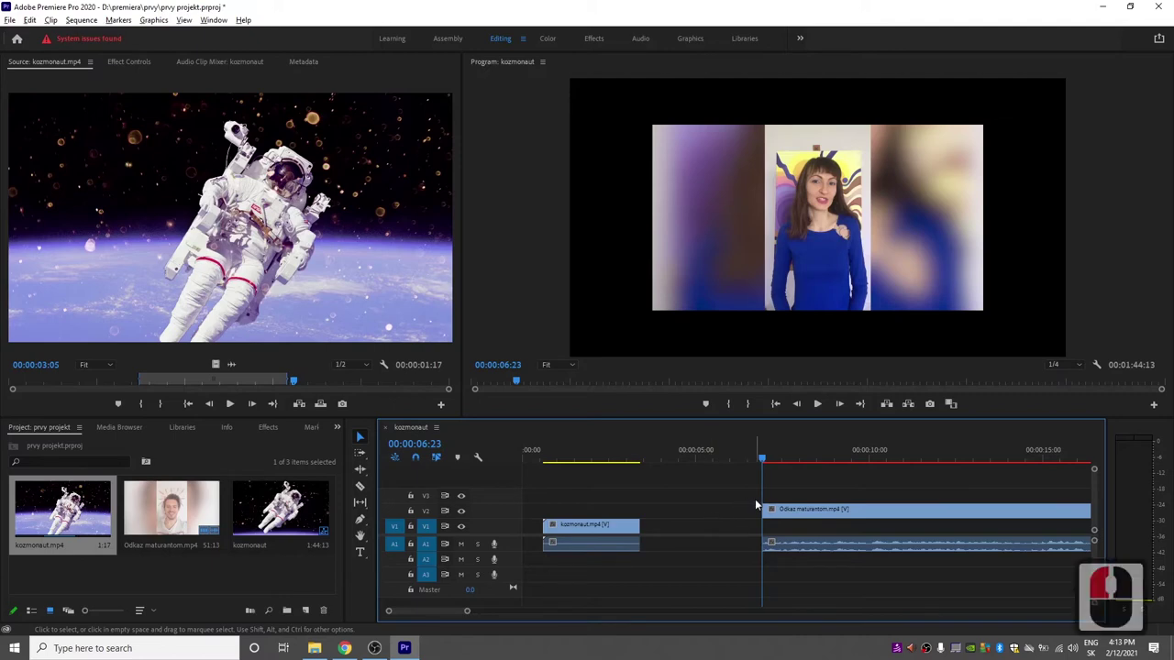
{"action": "scroll", "coordinate": [754, 499], "scroll_direction": "up", "scroll_amount": 5}
{"action": "scroll", "coordinate": [755, 499], "scroll_direction": "down", "scroll_amount": 20}
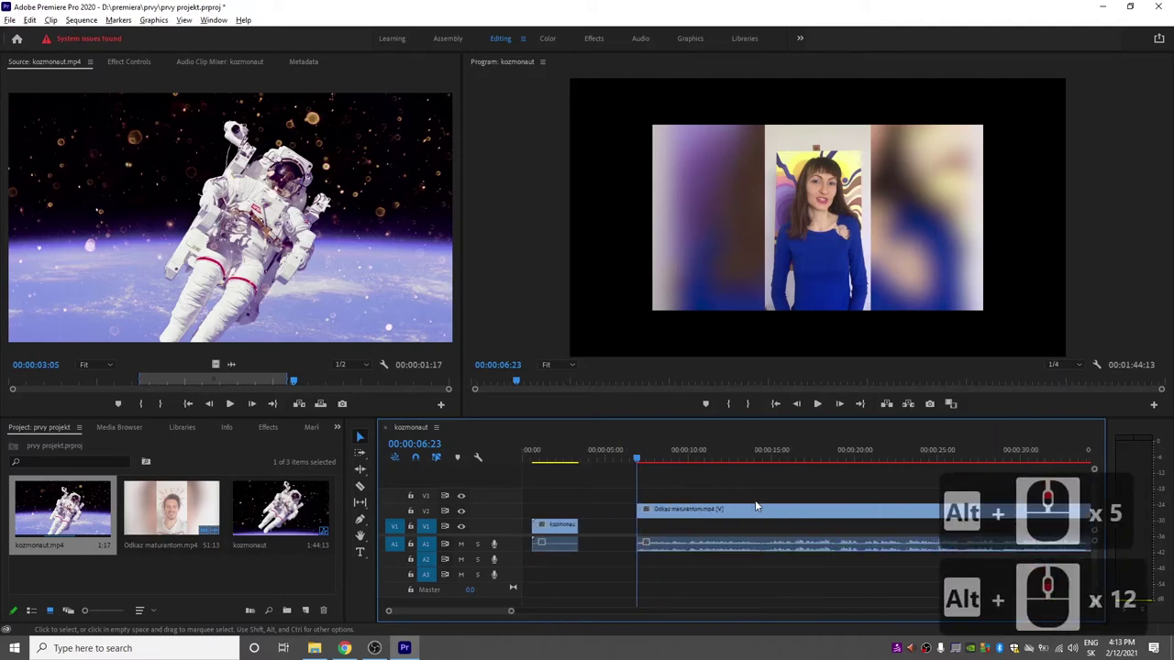
{"action": "scroll", "coordinate": [755, 500], "scroll_direction": "down", "scroll_amount": 2}
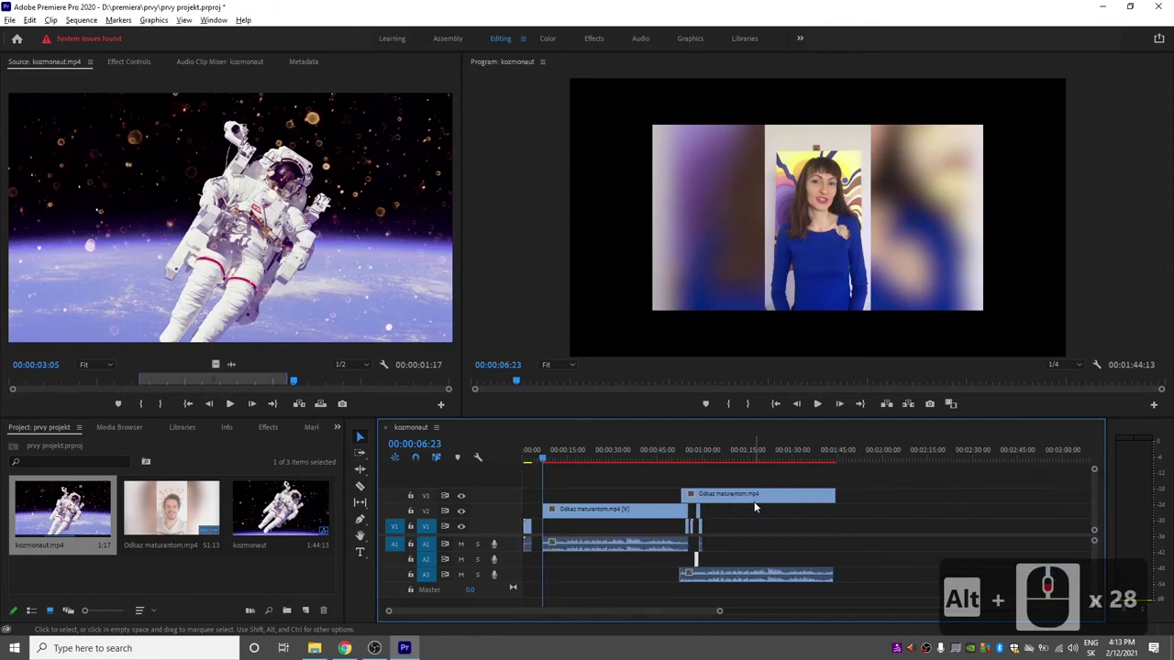
{"action": "left_click", "coordinate": [617, 507], "text": "alt"}
{"action": "scroll", "coordinate": [617, 507], "scroll_direction": "up", "scroll_amount": 20}
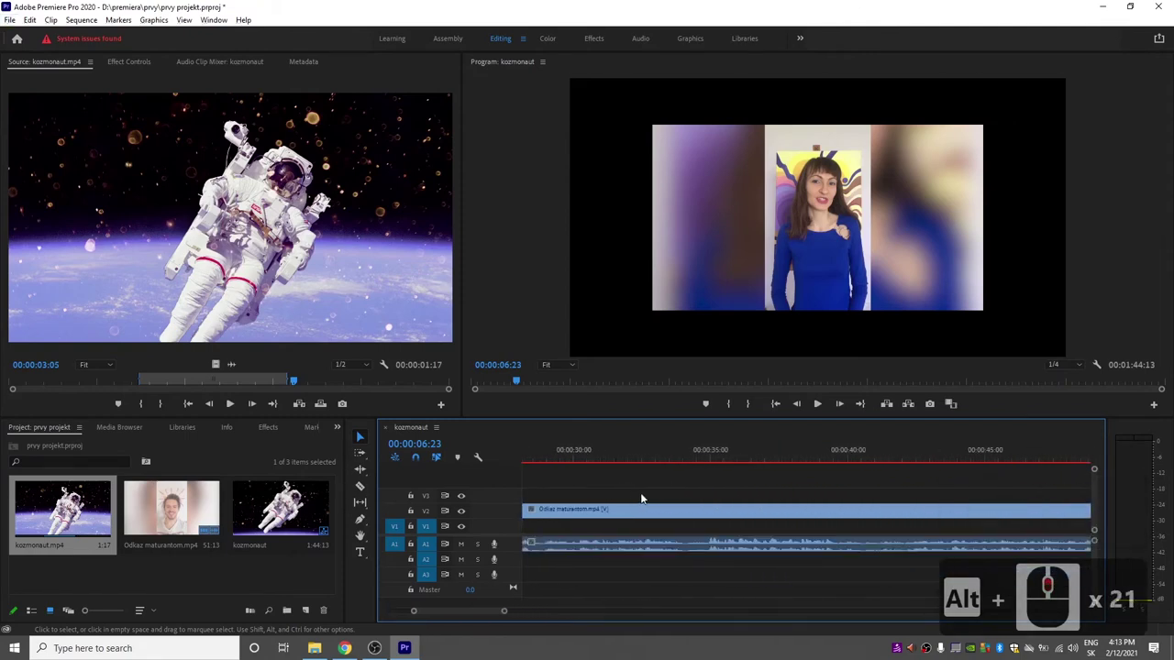
{"action": "scroll", "coordinate": [642, 500], "scroll_direction": "up", "scroll_amount": 20}
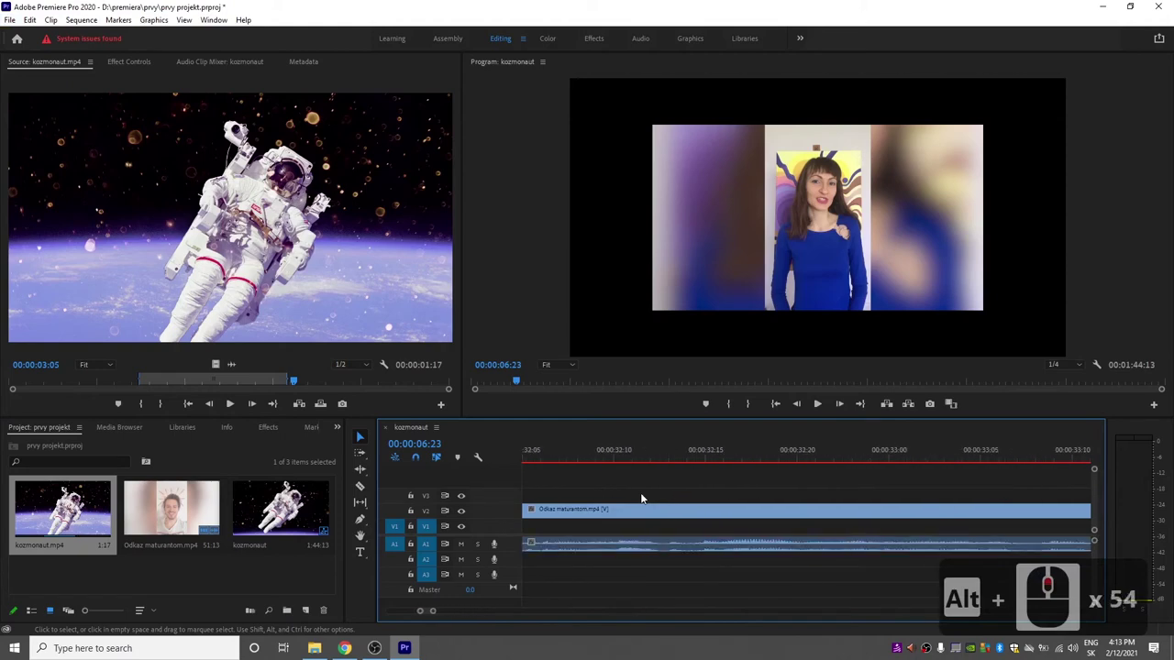
{"action": "left_click", "coordinate": [641, 458]}
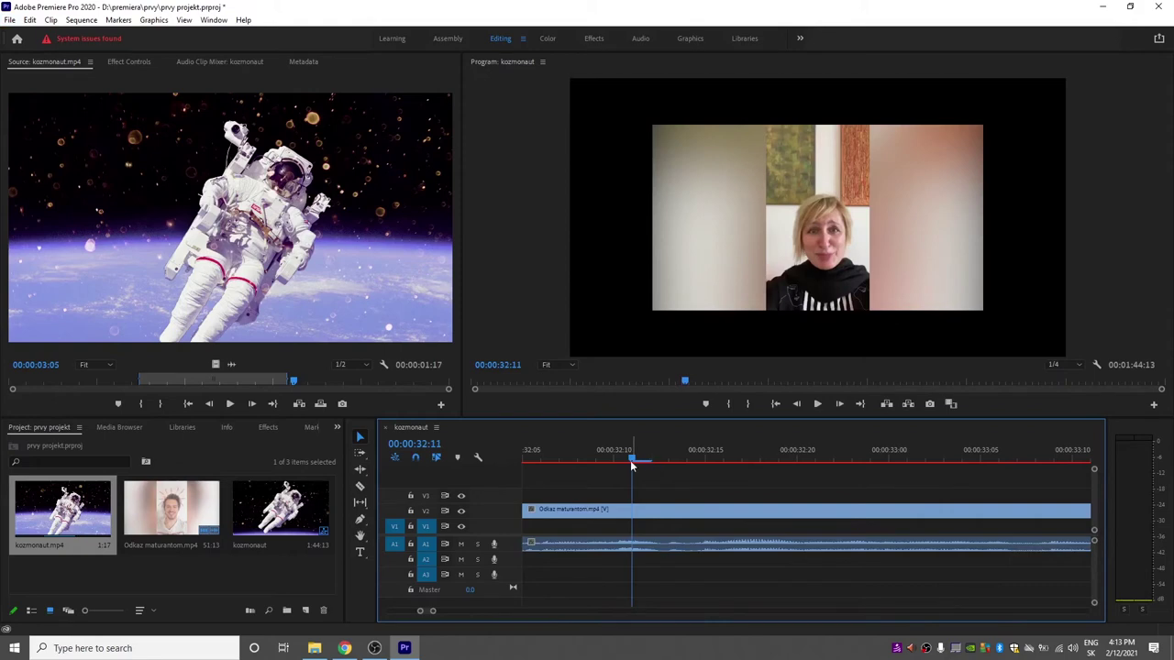
{"action": "key", "text": "Left"}
{"action": "key", "text": "Left"}
{"action": "key", "text": "Left"}
{"action": "key", "text": "Left"}
{"action": "key", "text": "Left"}
{"action": "key", "text": "Left"}
{"action": "key", "text": "Left"}
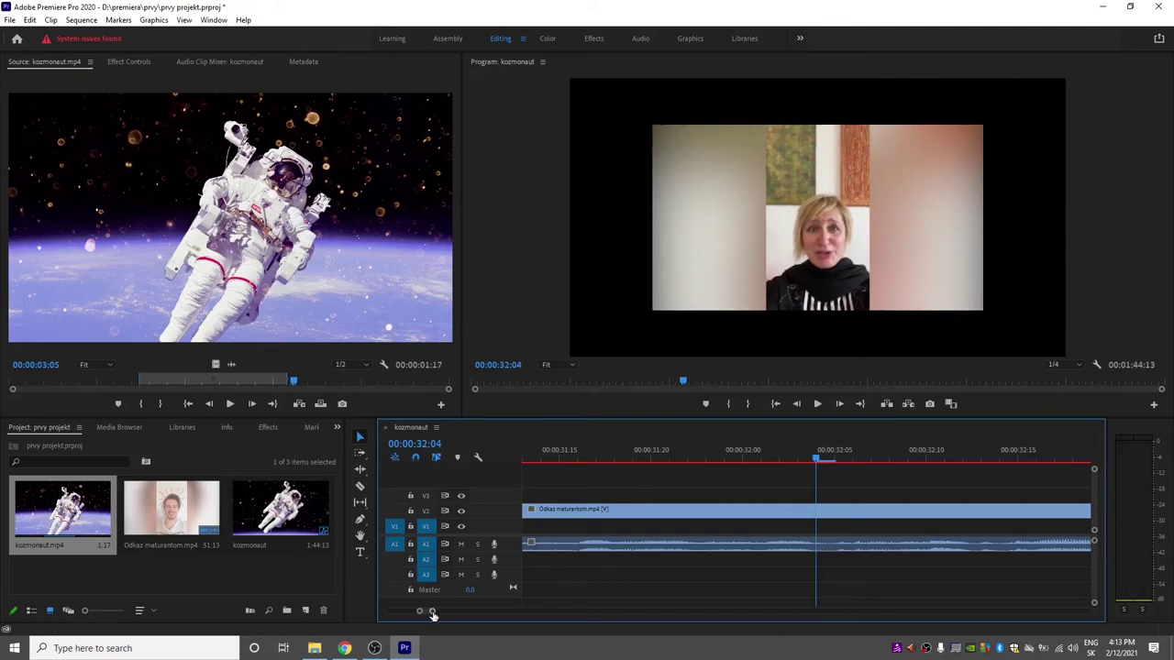
- Zoom the timeline out to an overview and scroll along the sequence to look over its clips
{"action": "left_click_drag", "start_coordinate": [433, 615], "coordinate": [668, 610]}
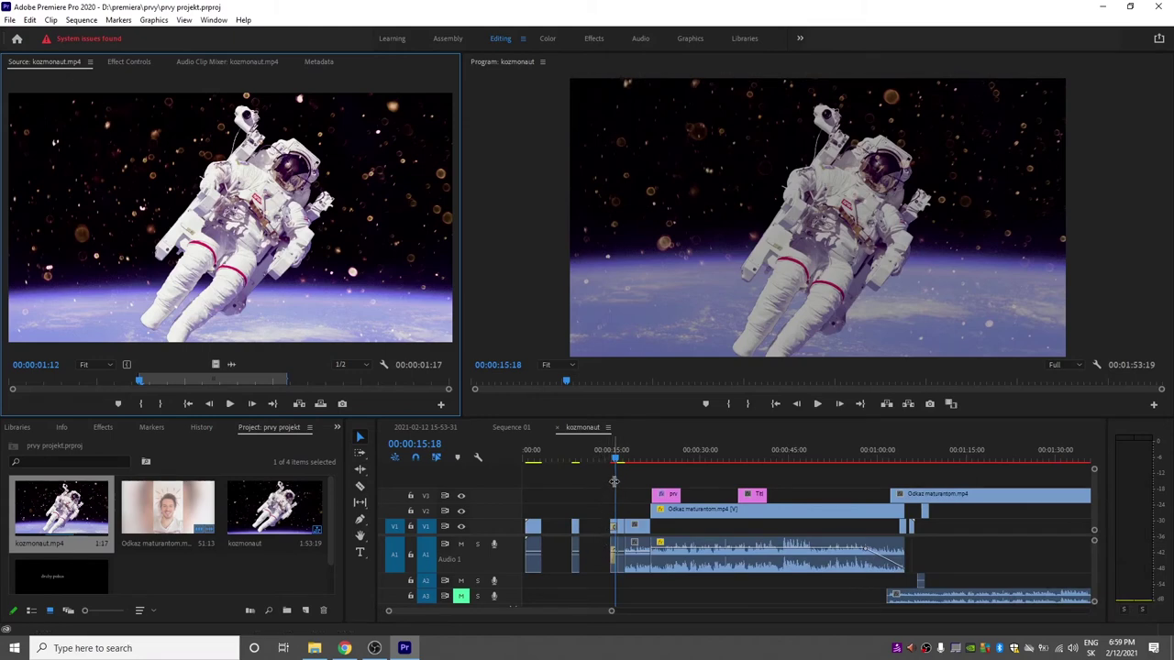
{"action": "scroll", "coordinate": [613, 481], "scroll_direction": "down", "scroll_amount": 18}
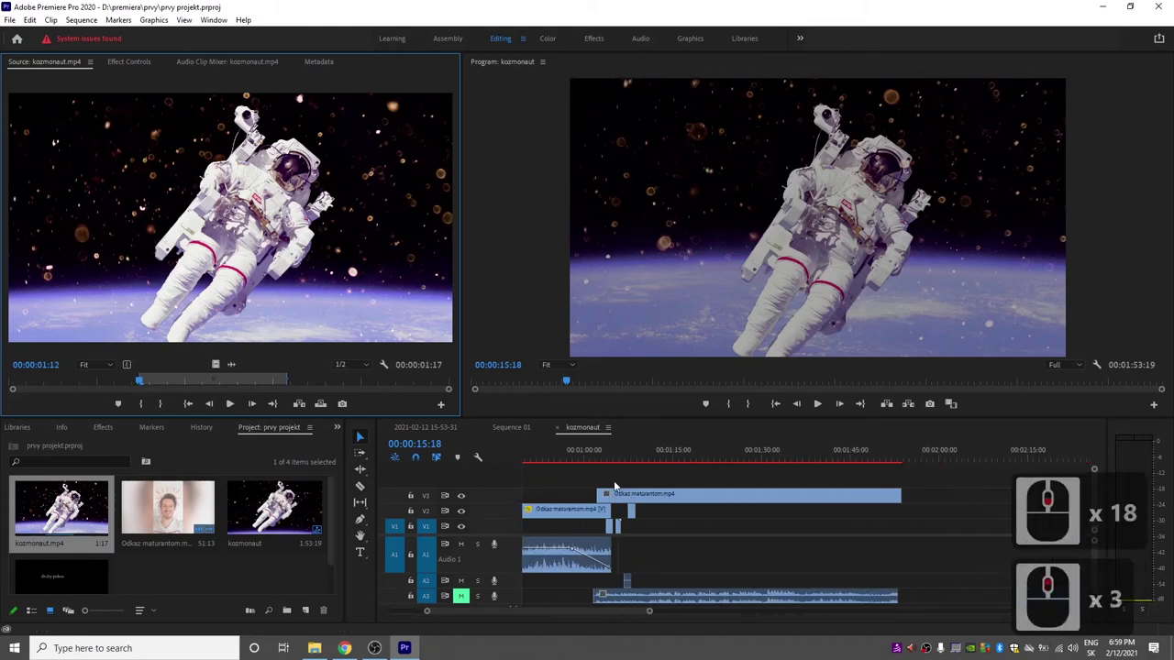
{"action": "scroll", "coordinate": [614, 486], "scroll_direction": "up", "scroll_amount": 19}
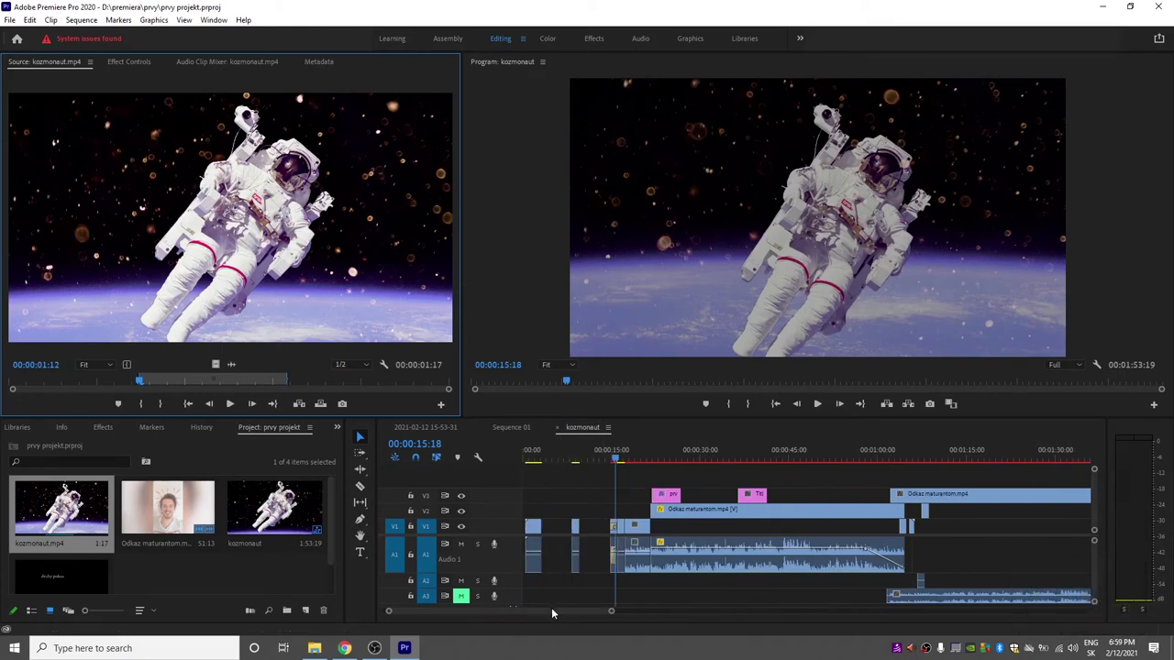
{"action": "left_click_drag", "start_coordinate": [551, 609], "coordinate": [508, 610]}
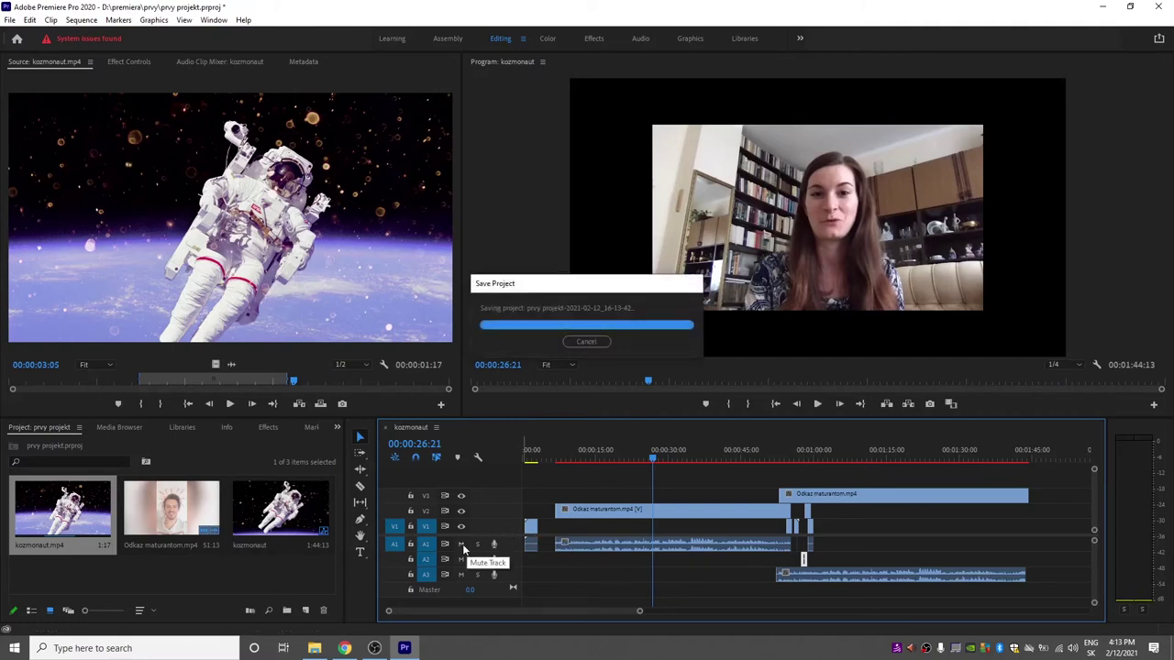
- Mute audio track A1, unmute it again, and set the track to solo
{"action": "left_click", "coordinate": [461, 545]}
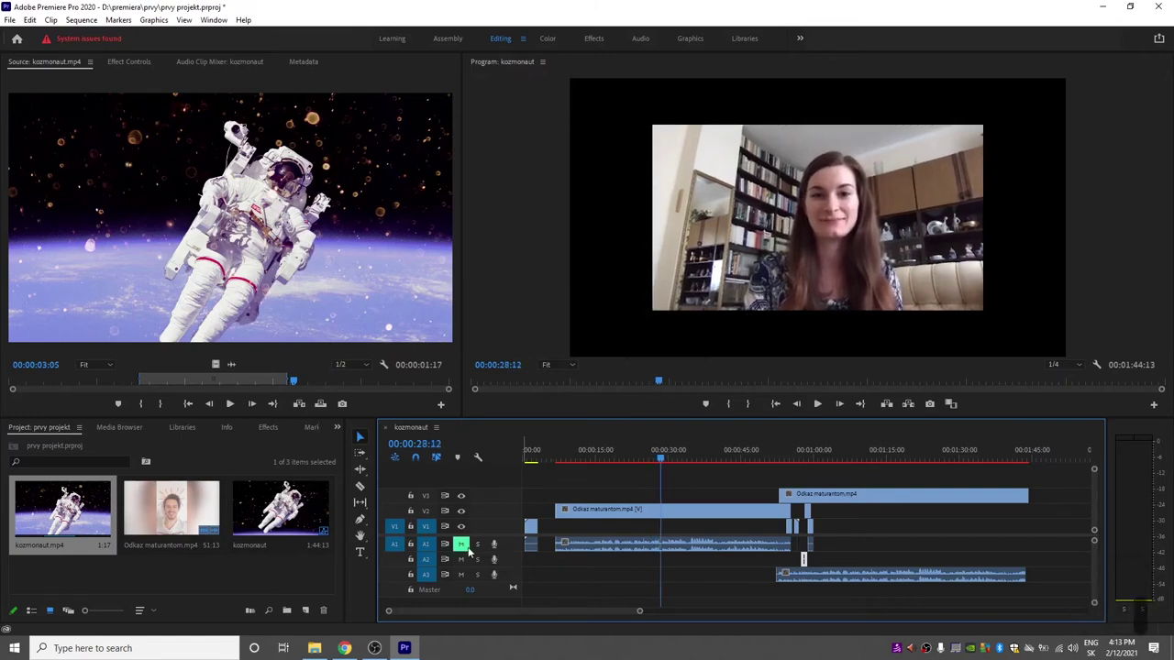
{"action": "left_click", "coordinate": [462, 544]}
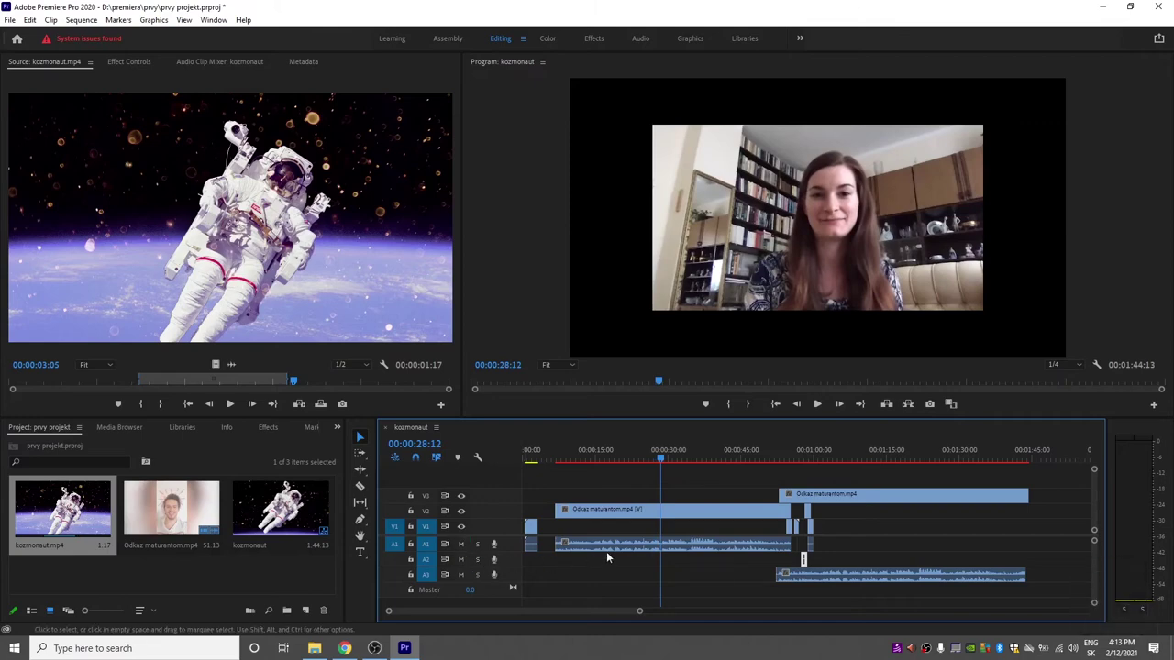
{"action": "left_click", "coordinate": [477, 544]}
- Select all clips after the opening kozmonaut.mp4 clip and move them together about 15 seconds later on the timeline
{"action": "left_click_drag", "start_coordinate": [859, 472], "coordinate": [737, 595]}
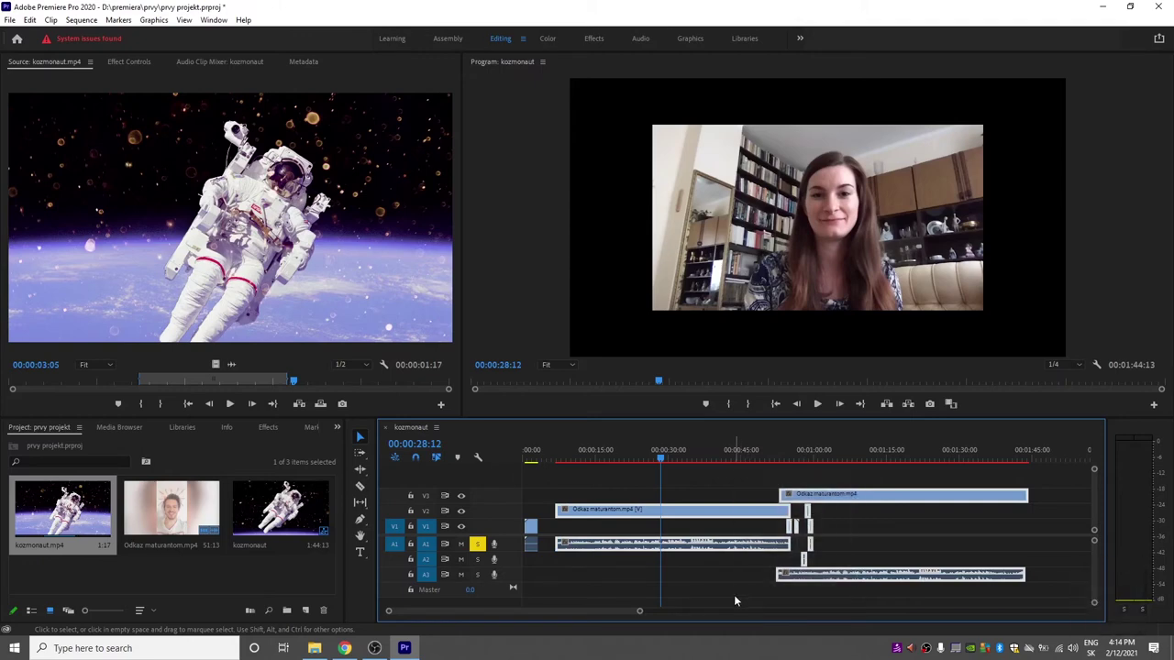
{"action": "left_click_drag", "start_coordinate": [704, 515], "coordinate": [784, 519]}
{"action": "double_click", "coordinate": [777, 489]}
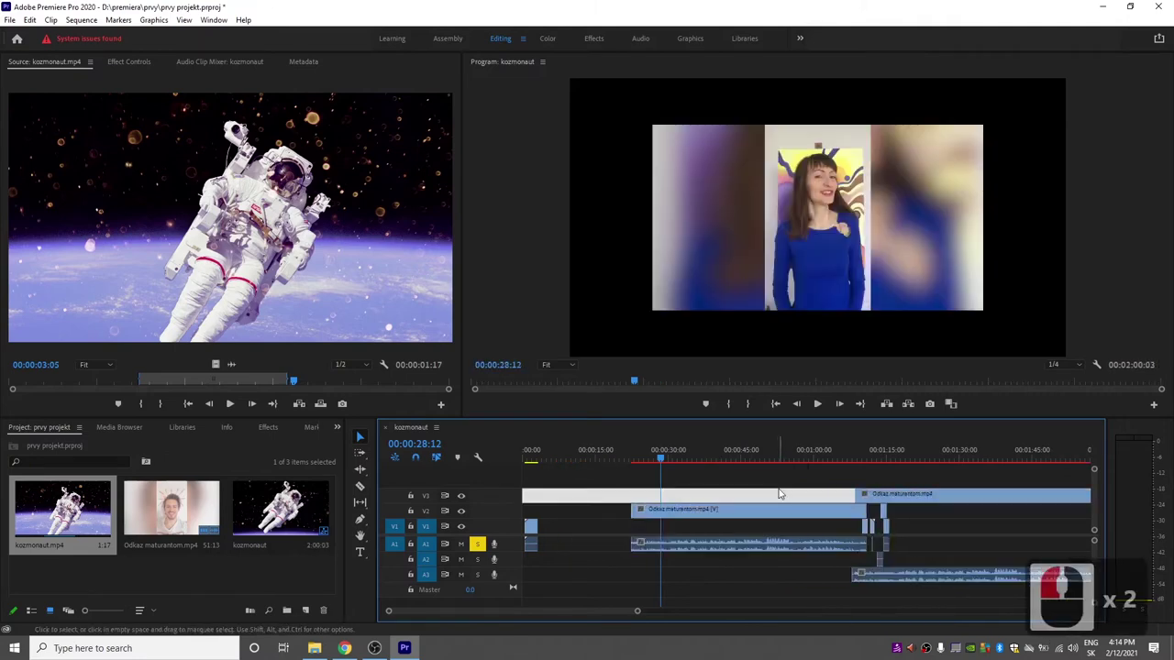
- Split the first Odkaz maturantom.mp4 clip on V2 and its audio at 00:00:28:02 with the Razor tool
{"action": "left_click", "coordinate": [665, 459]}
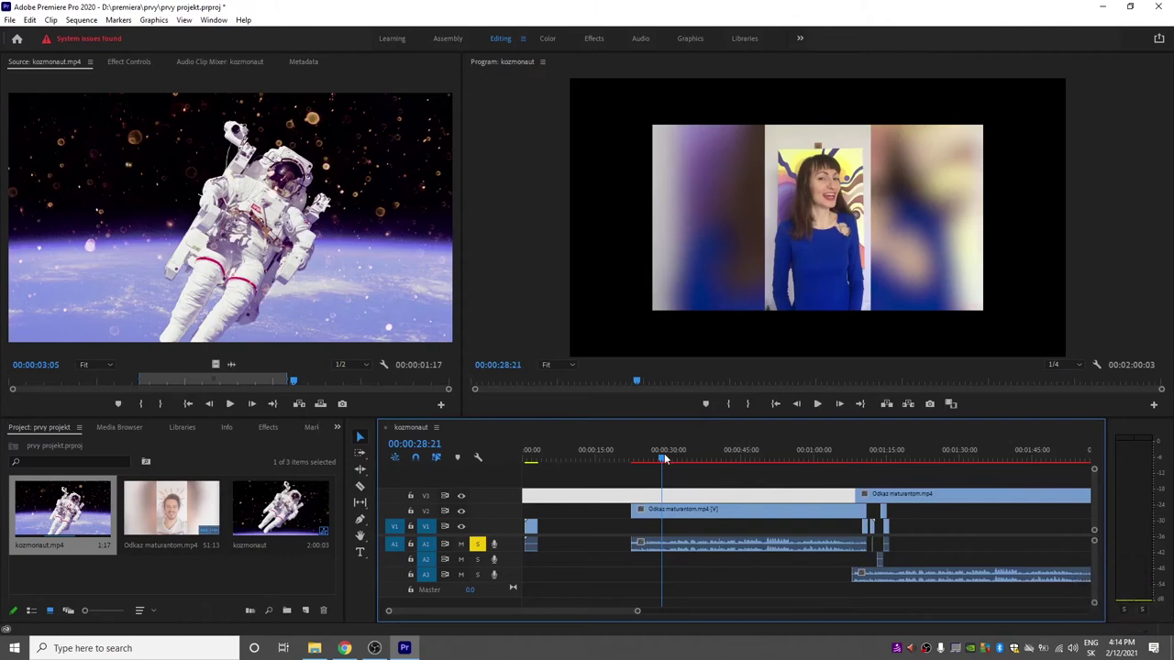
{"action": "left_click", "coordinate": [666, 461]}
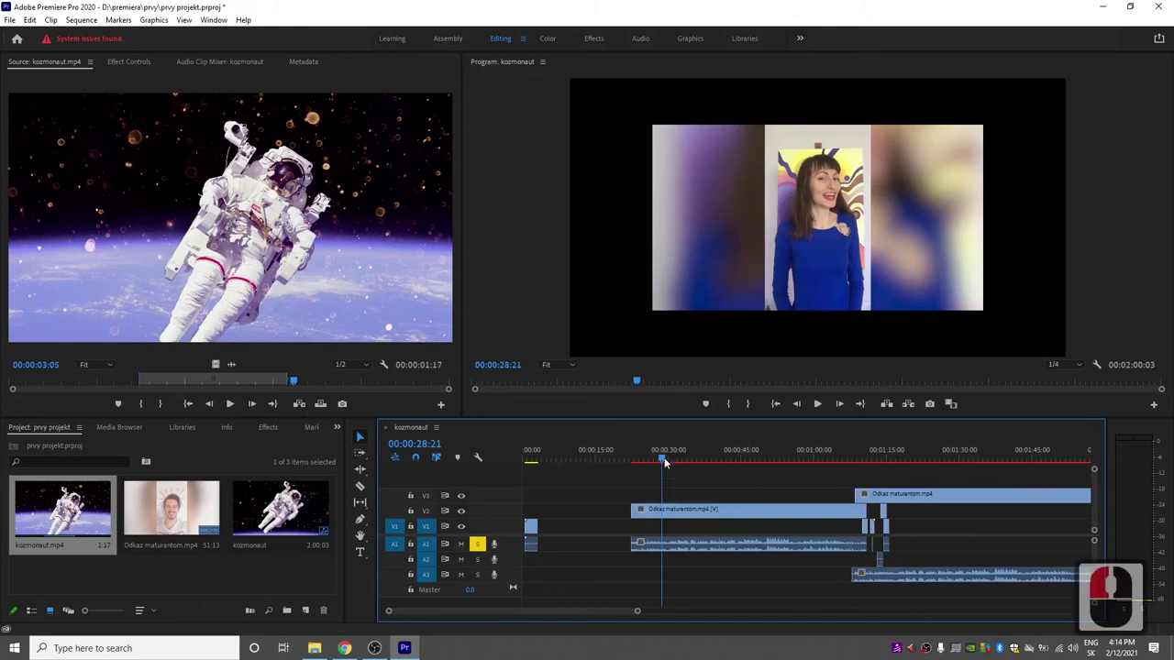
{"action": "left_click", "coordinate": [660, 463]}
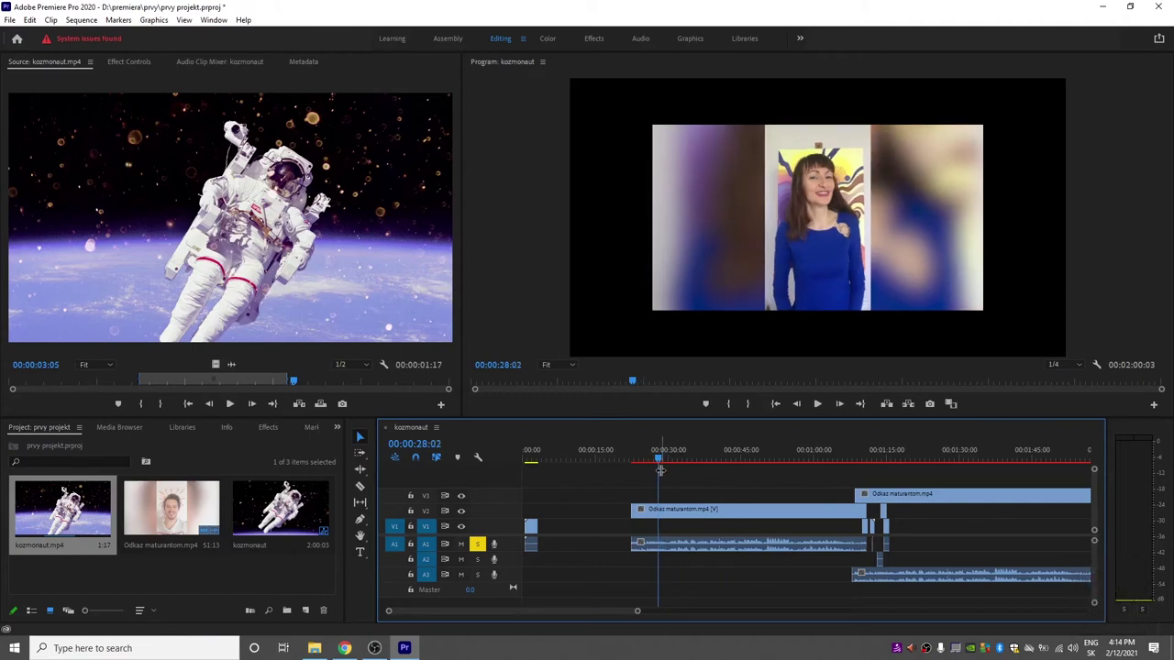
{"action": "key", "text": "c"}
{"action": "left_click", "coordinate": [664, 511]}
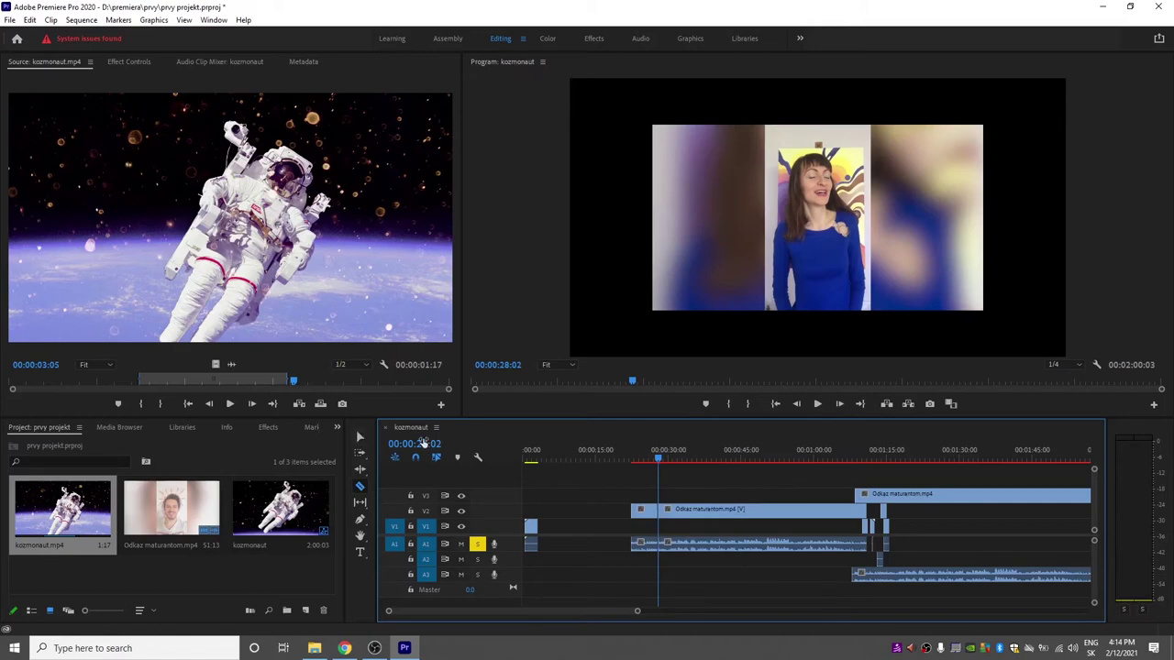
{"action": "key", "text": "v"}
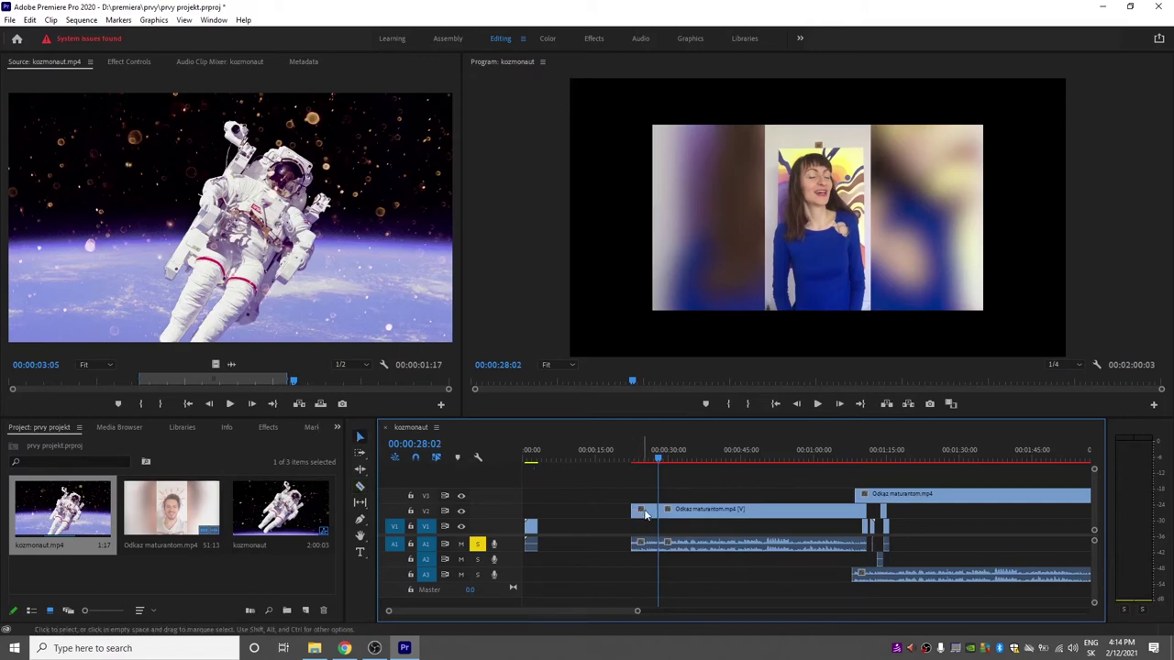
- Move the short piece before the cut down to V1, directly behind the opening clip, and shift it on to about 00:00:15:00
{"action": "left_click_drag", "start_coordinate": [647, 517], "coordinate": [554, 532]}
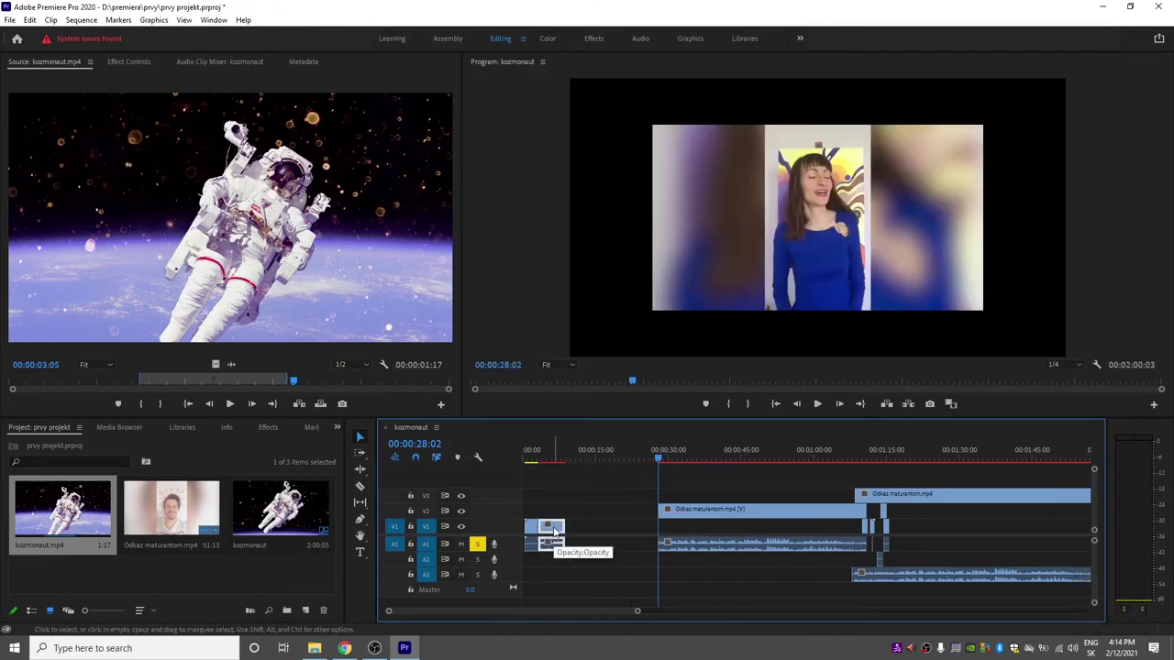
{"action": "left_click", "coordinate": [707, 455]}
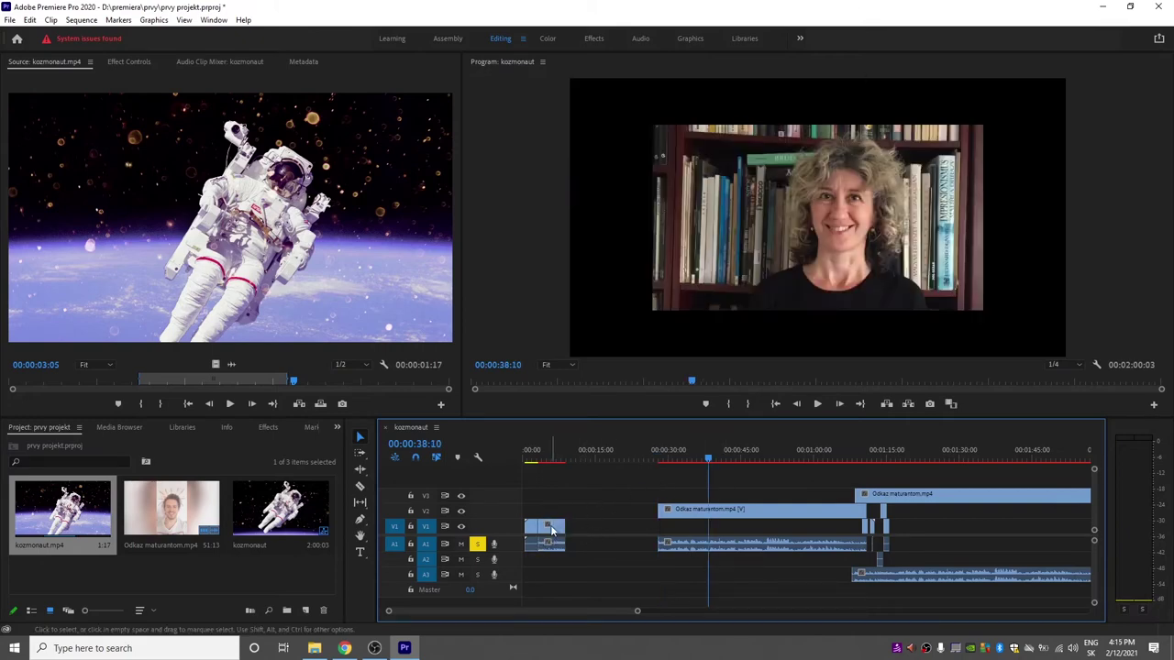
{"action": "left_click_drag", "start_coordinate": [551, 529], "coordinate": [614, 532]}
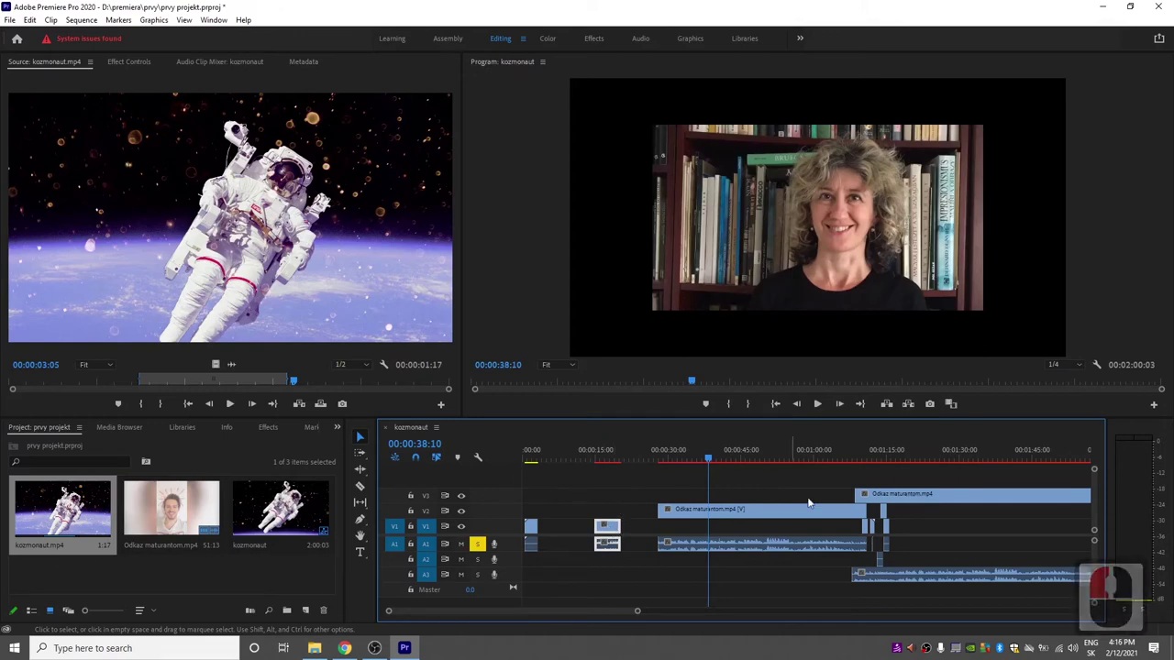
- Cut the short last clip on V1 and A1 near 00:01:15:00 and paste it at 00:00:08:11
{"action": "left_click", "coordinate": [888, 529]}
{"action": "left_click", "coordinate": [888, 529]}
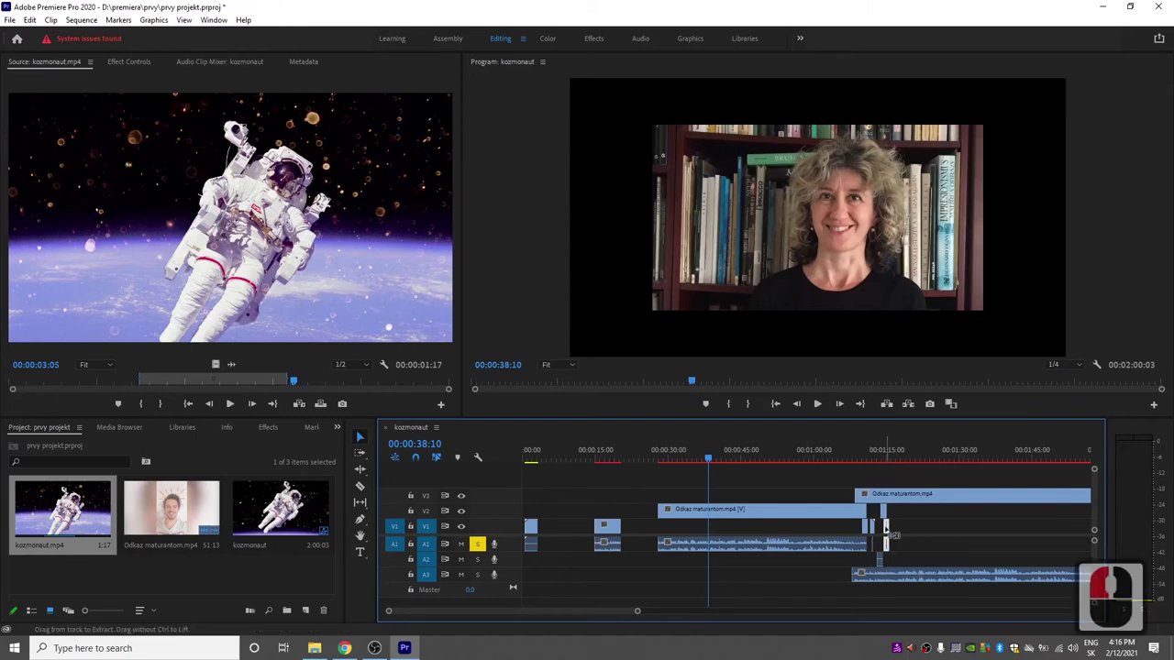
{"action": "key", "text": "ctrl+x"}
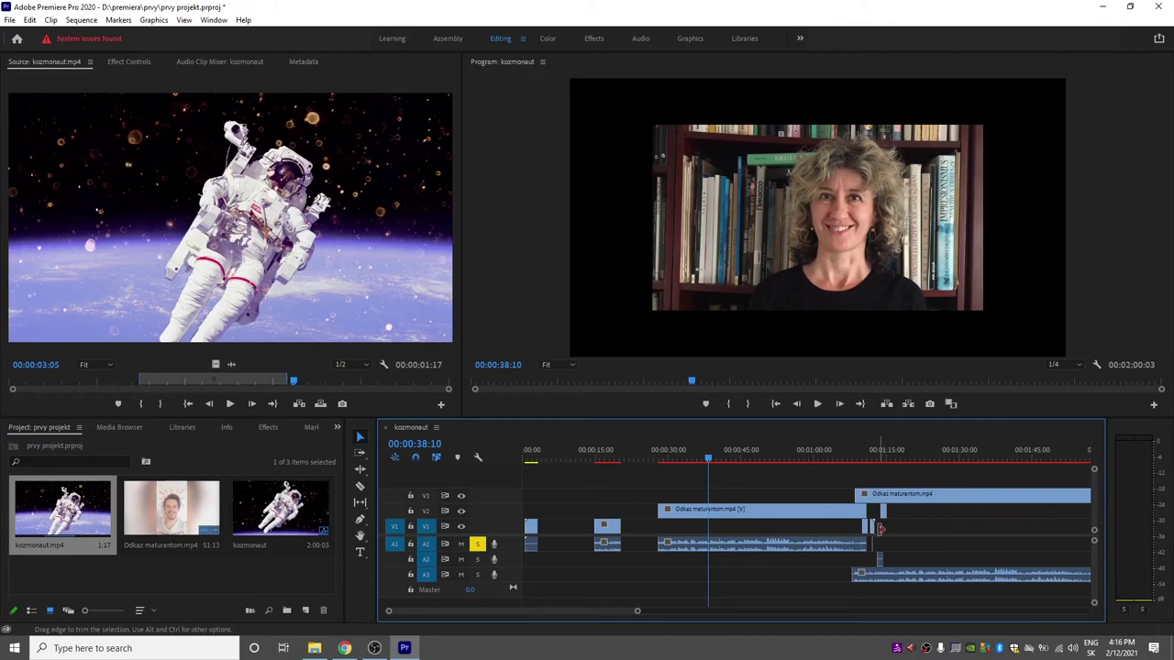
{"action": "left_click", "coordinate": [564, 456]}
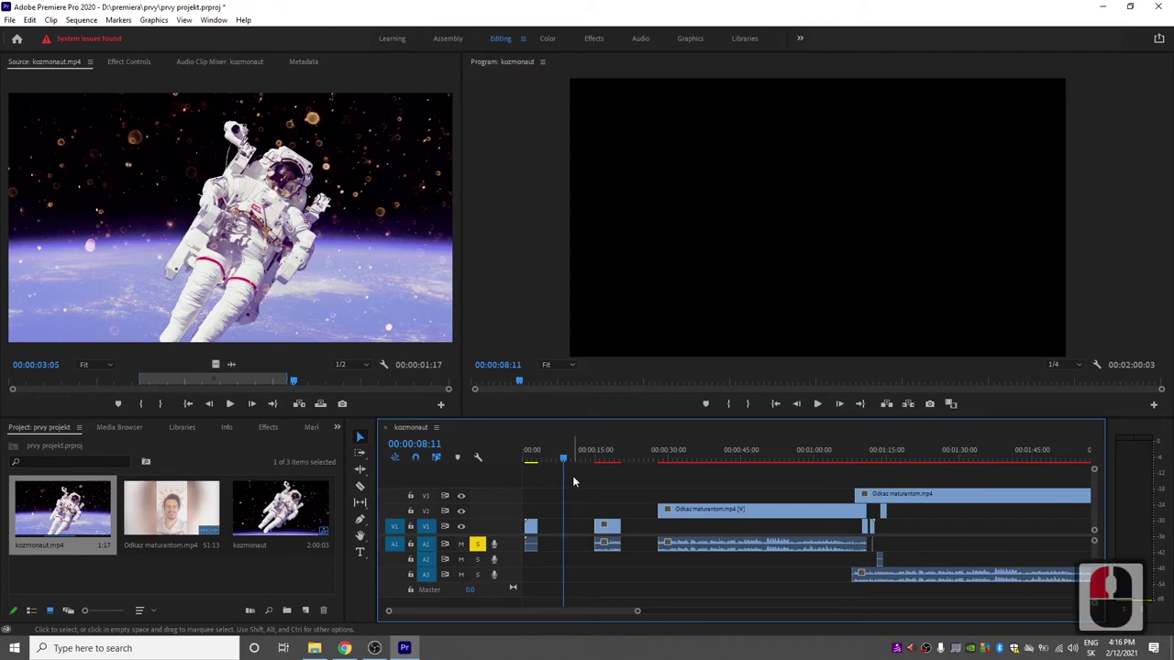
{"action": "key", "text": "ctrl+v"}
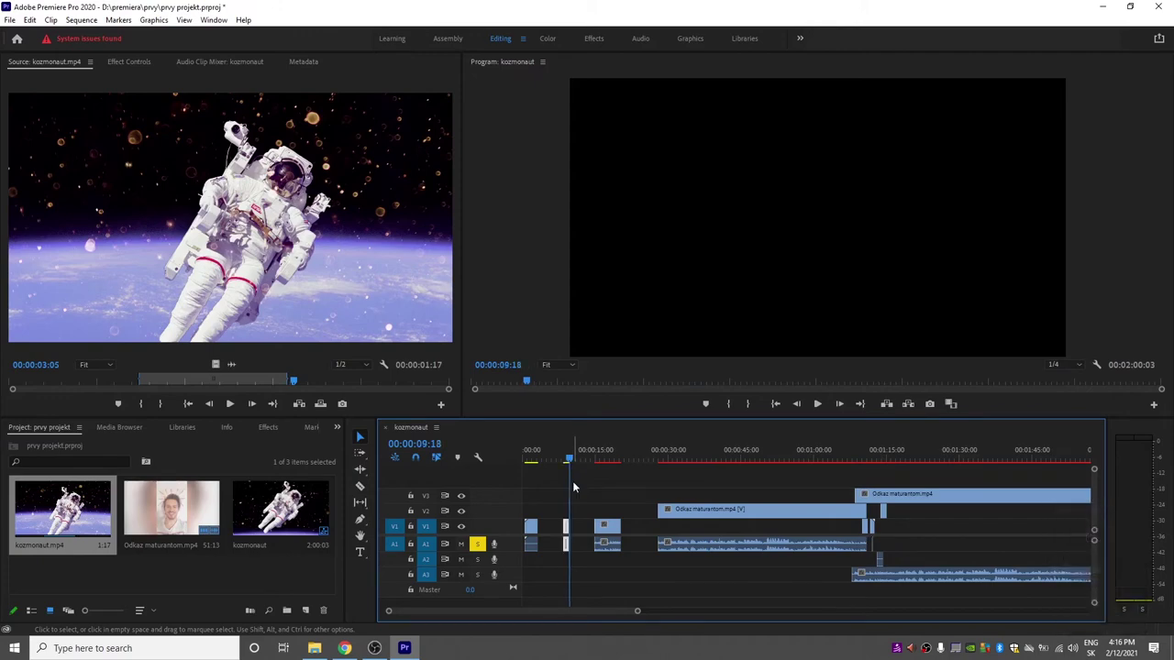
- Paste the copied clip at 00:00:14:22, overwriting the start of the Odkaz maturantom.mp4 piece on V1 and A1
{"action": "scroll", "coordinate": [588, 495], "scroll_direction": "up", "scroll_amount": 1}
{"action": "scroll", "coordinate": [588, 496], "scroll_direction": "up", "scroll_amount": 13}
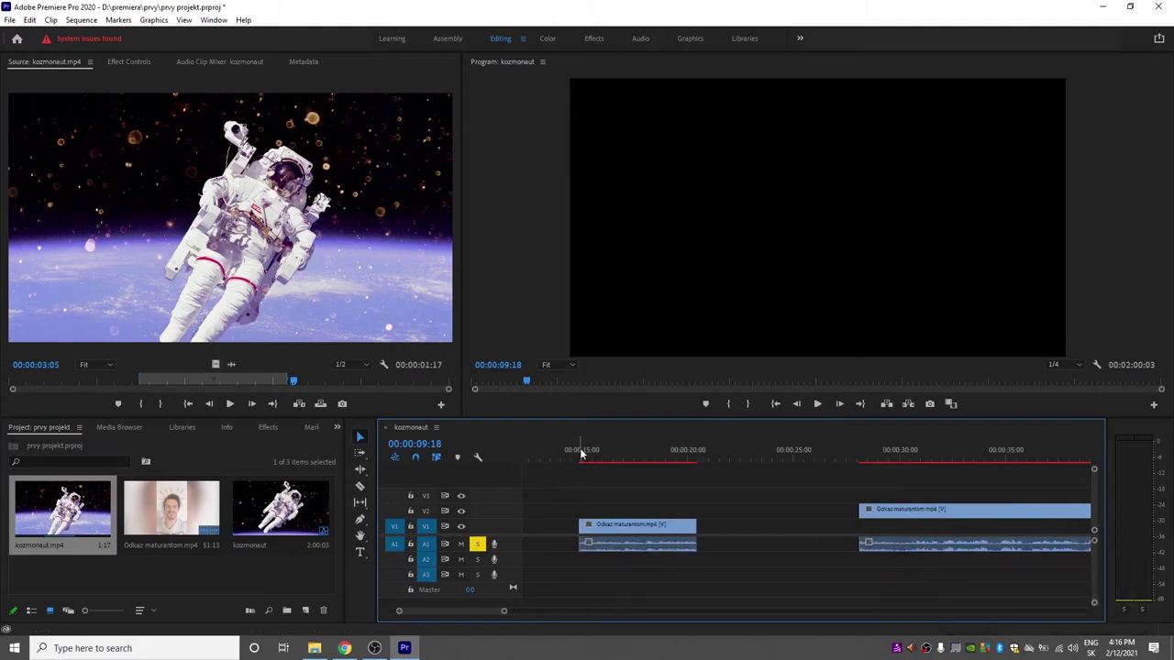
{"action": "mouse_move", "coordinate": [580, 453]}
{"action": "left_mouse_down"}
{"action": "mouse_move", "coordinate": [592, 459]}
{"action": "mouse_move", "coordinate": [580, 457]}
{"action": "left_mouse_up"}
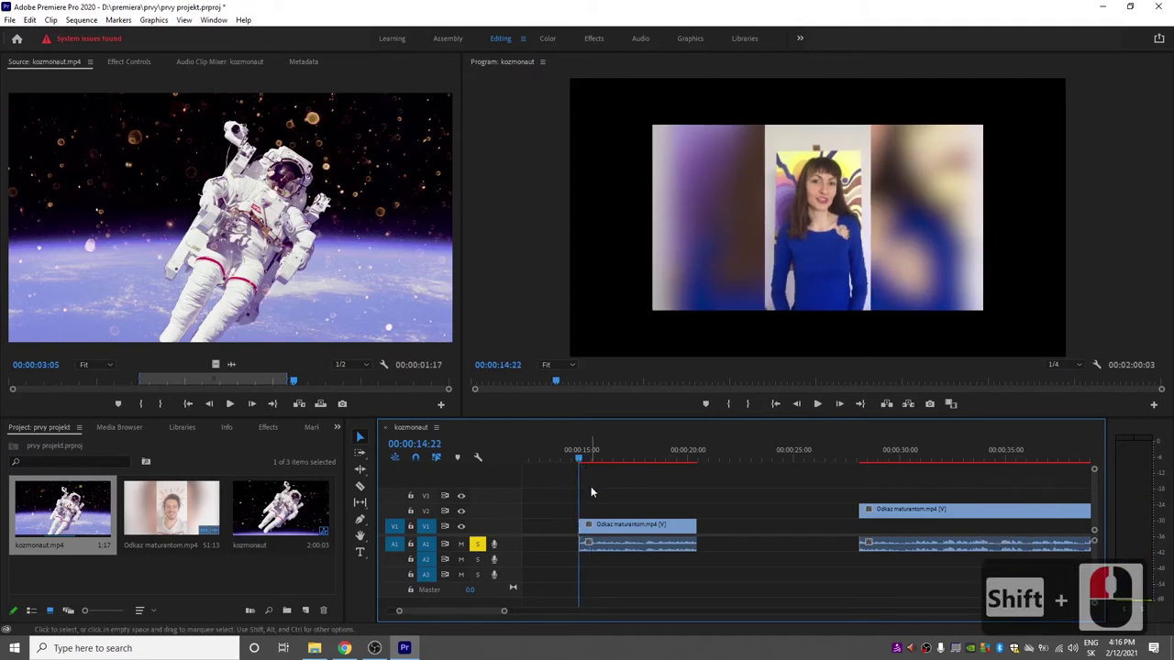
{"action": "key", "text": "ctrl+v"}
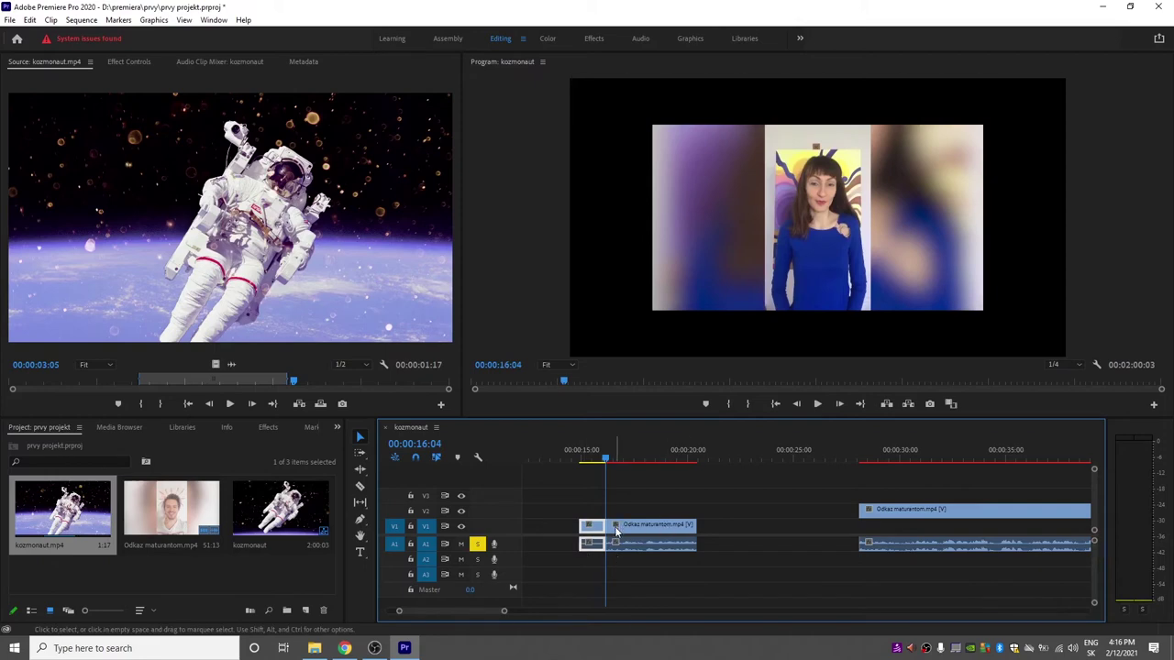
- Paste the clip again as an insert at 00:00:16:04, pushing the following clips along the timeline
{"action": "key", "text": "ctrl"}
{"action": "key", "text": "shift"}
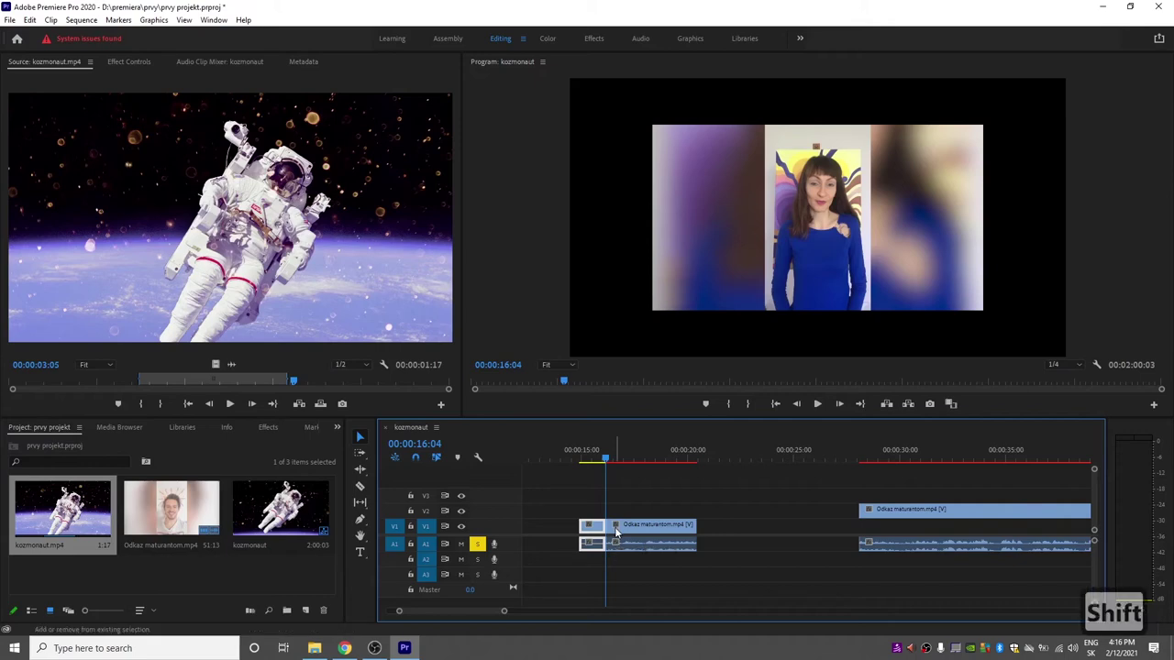
{"action": "key", "text": "ctrl+shift+v"}
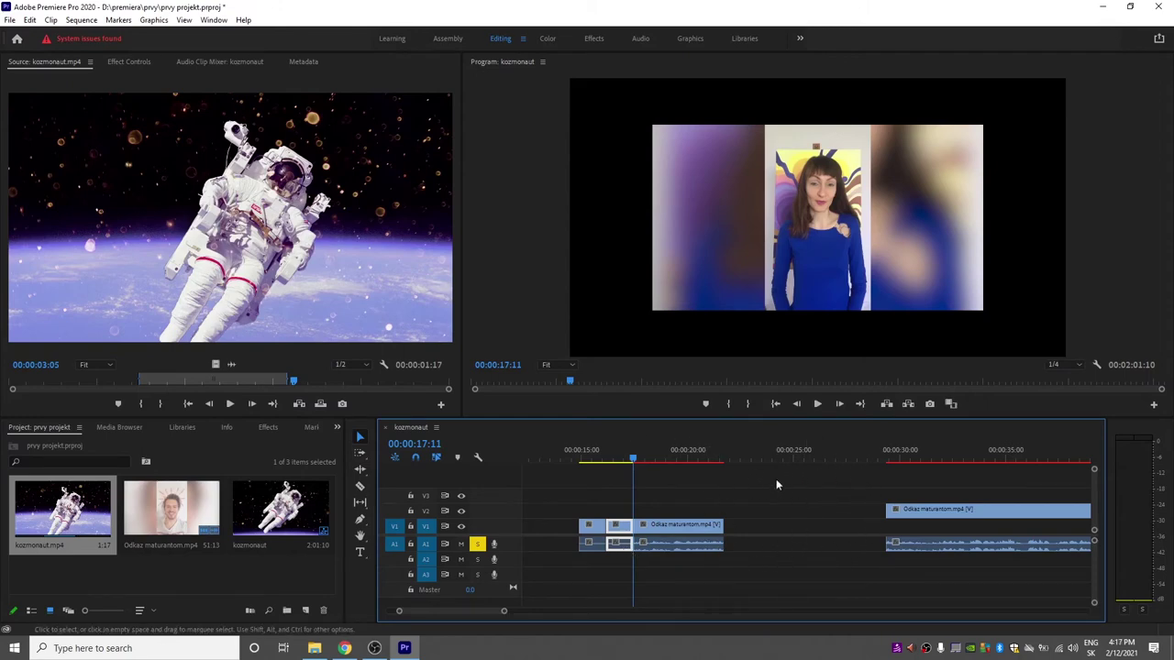
- Ripple delete the empty gap on A1 between the two Odkaz maturantom.mp4 clips
{"action": "left_click", "coordinate": [786, 549]}
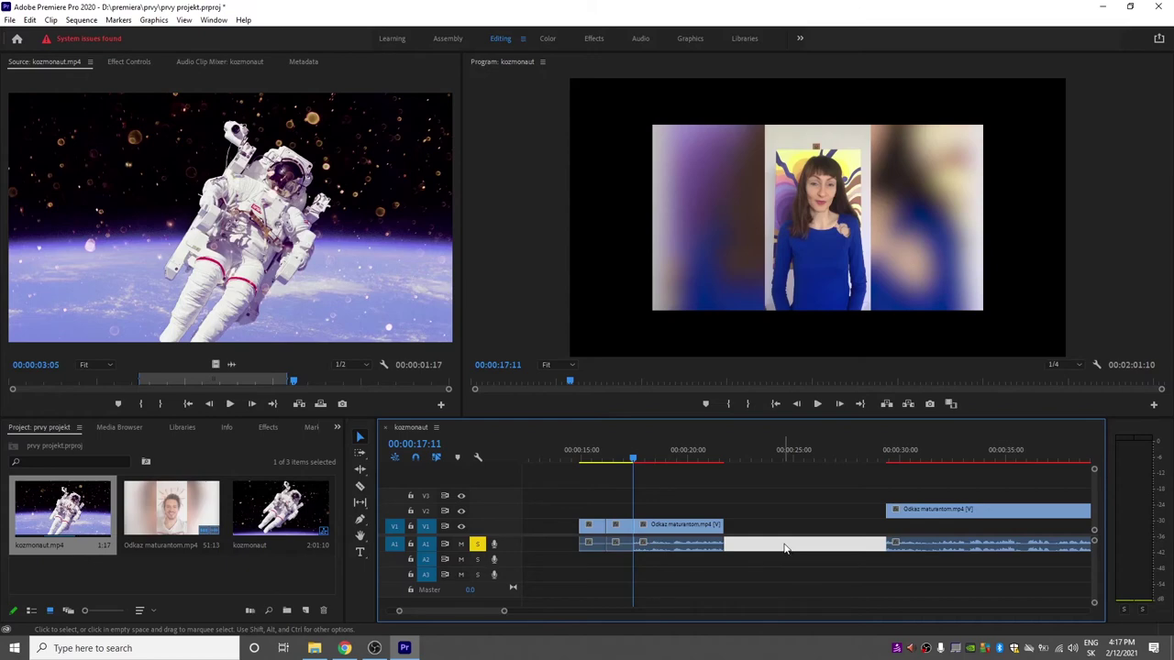
{"action": "right_click", "coordinate": [786, 549]}
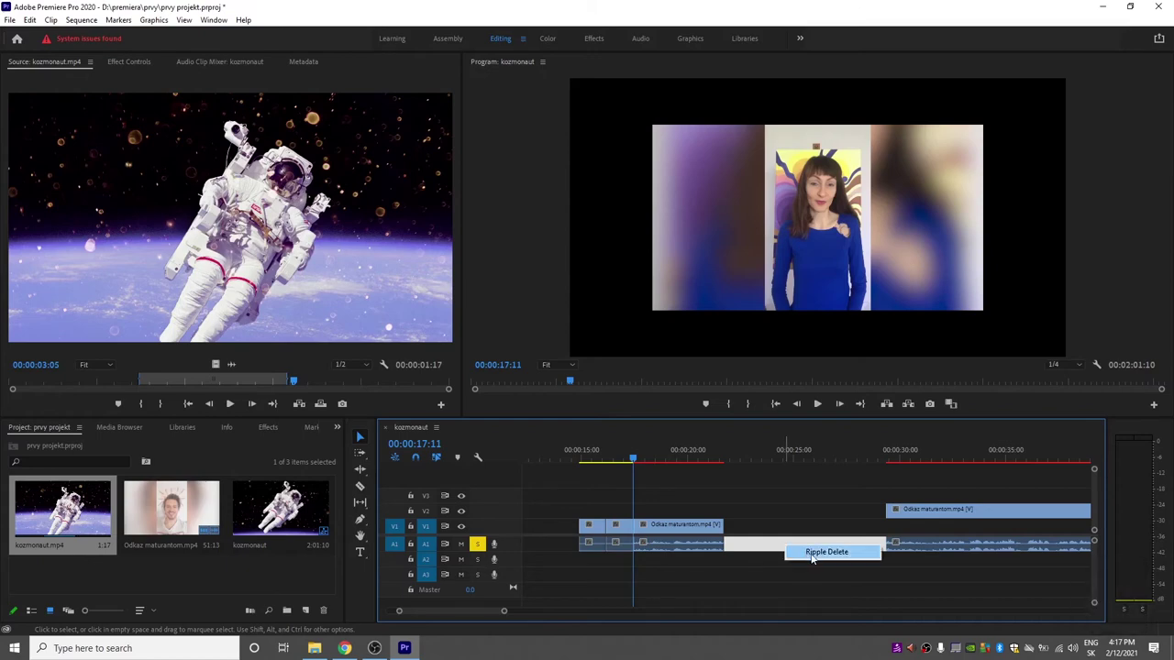
{"action": "left_click", "coordinate": [811, 554]}
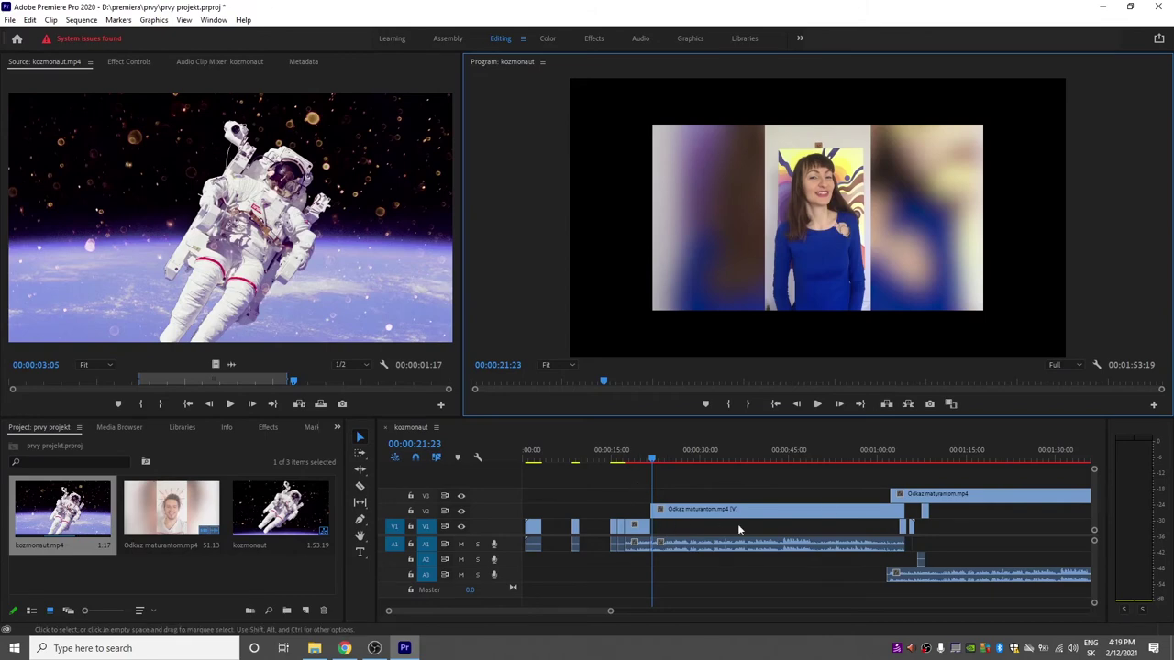
{"action": "left_click", "coordinate": [1081, 367]}
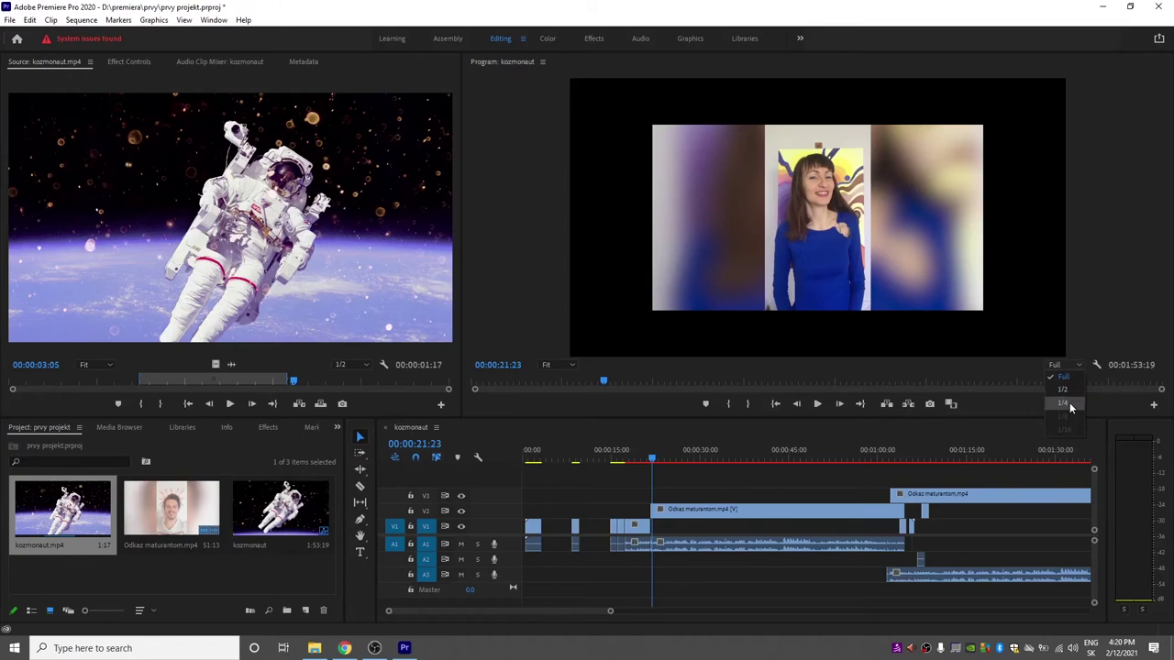
{"action": "left_click", "coordinate": [1091, 308]}
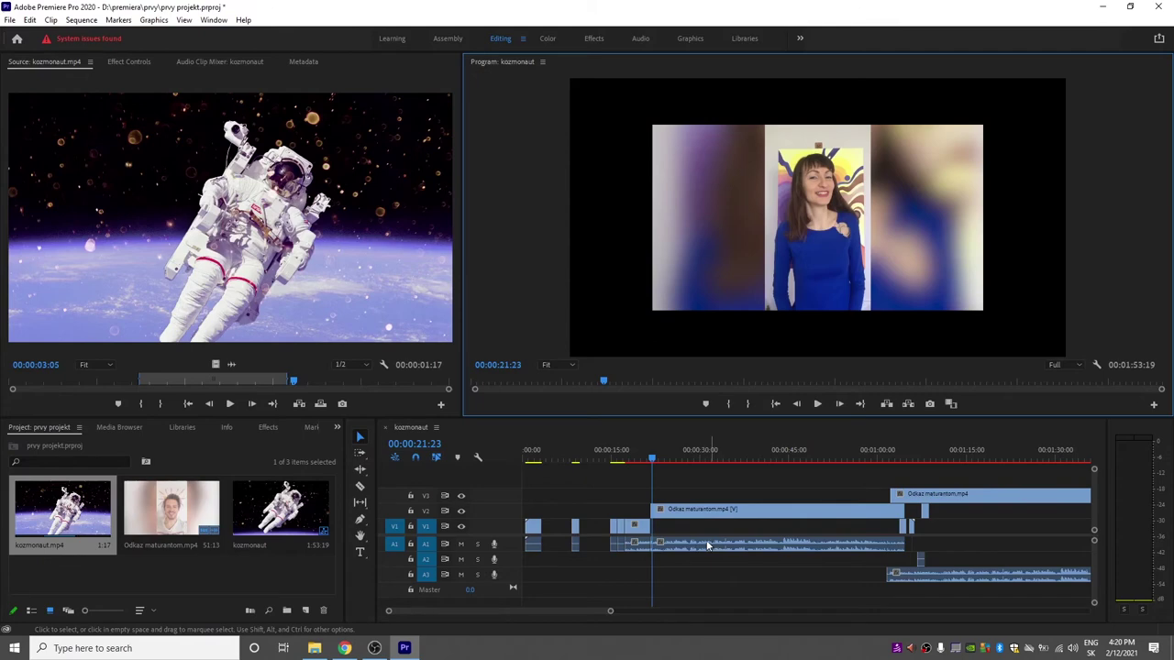
- Add a text graphic reading "prvy pokus" over the lower left of the frame at 00:00:21:23 and preview it at 00:00:24:15
{"action": "left_click", "coordinate": [361, 552]}
{"action": "left_click", "coordinate": [361, 552]}
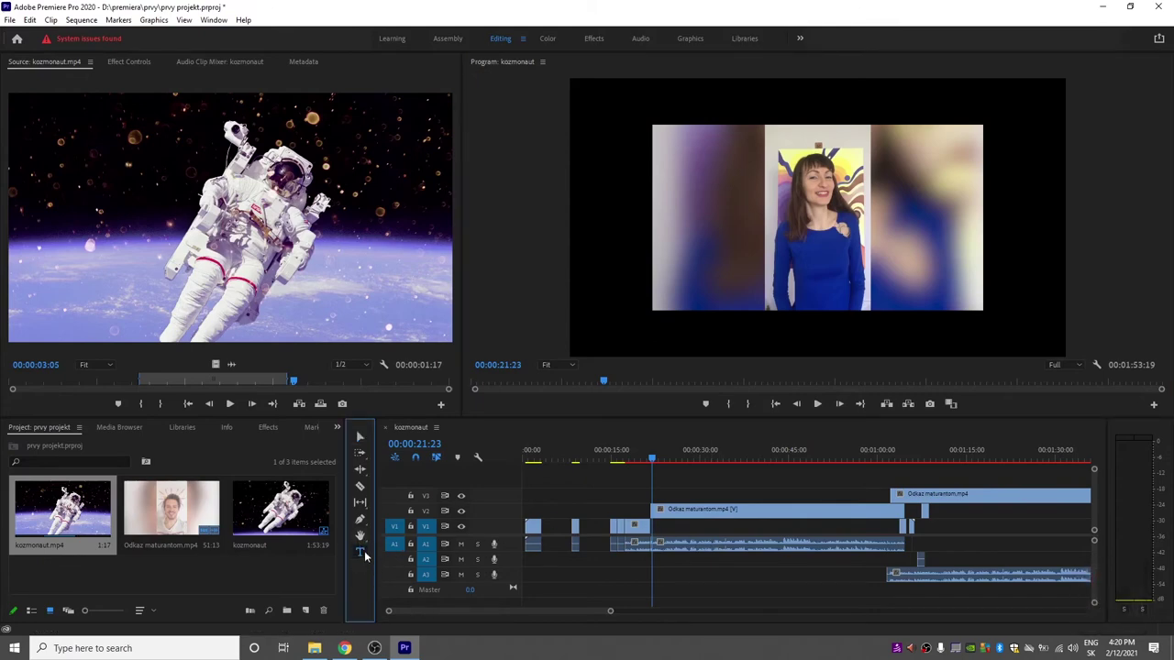
{"action": "left_click", "coordinate": [654, 266]}
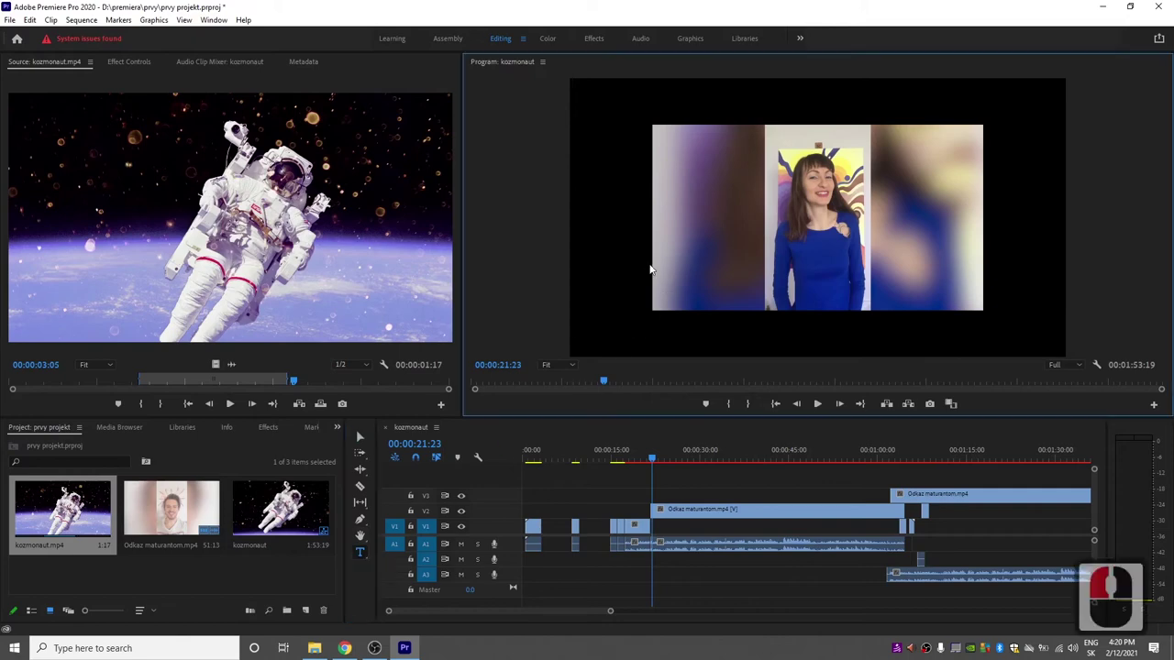
{"action": "type", "text": "pr"}
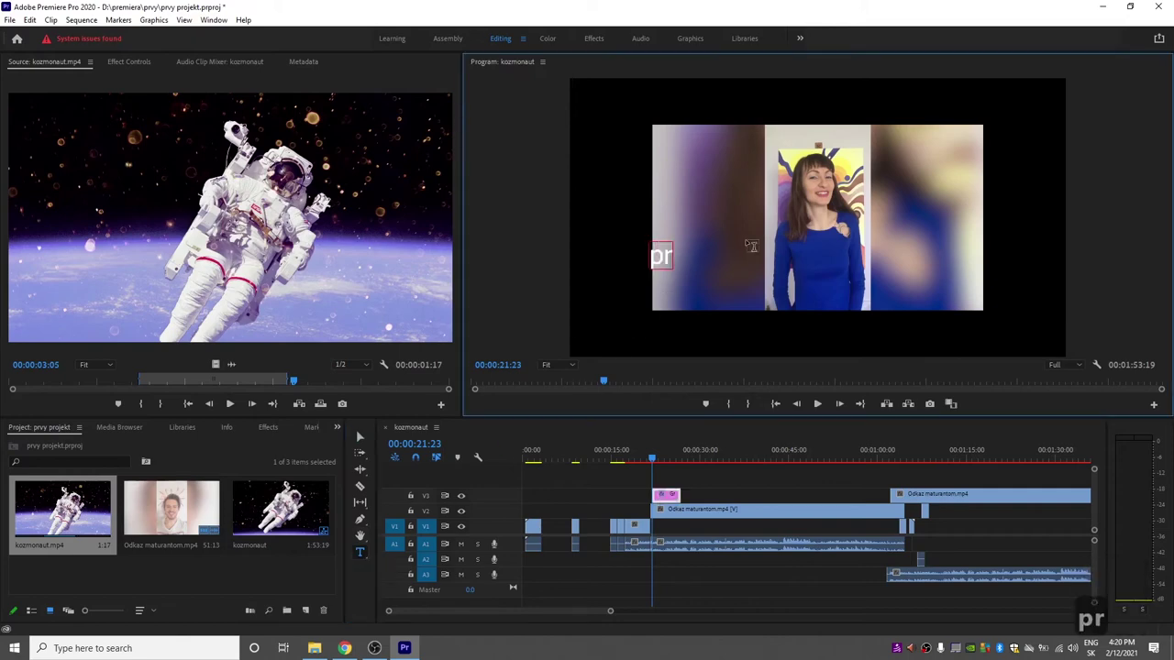
{"action": "type", "text": "vy pokus"}
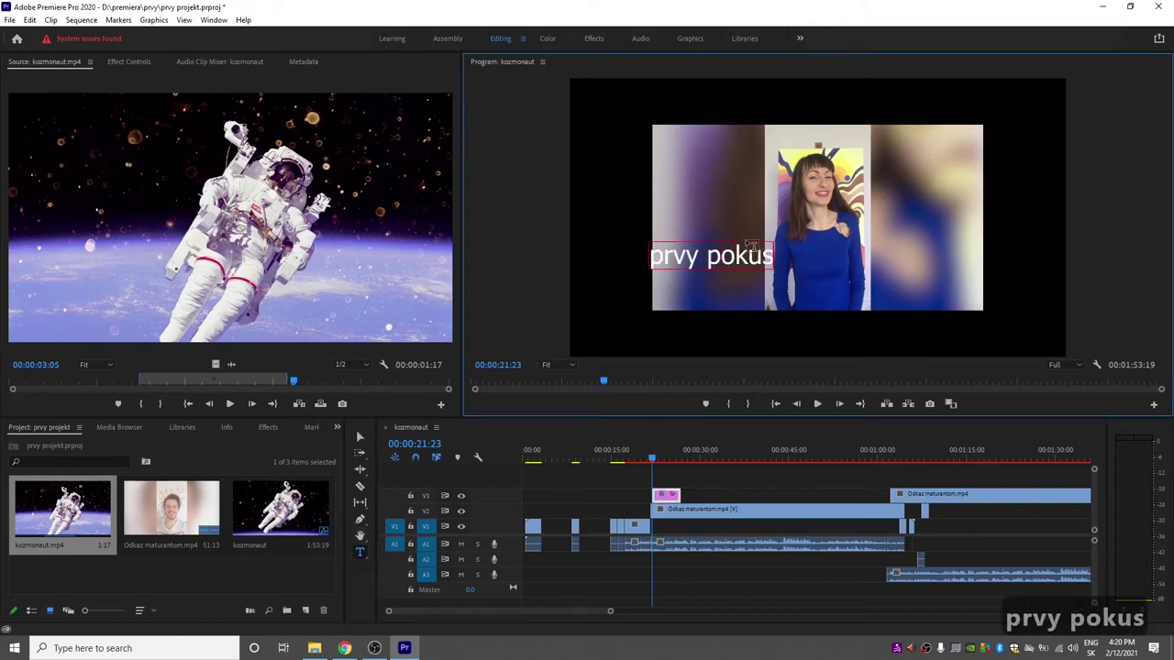
{"action": "left_click", "coordinate": [667, 455]}
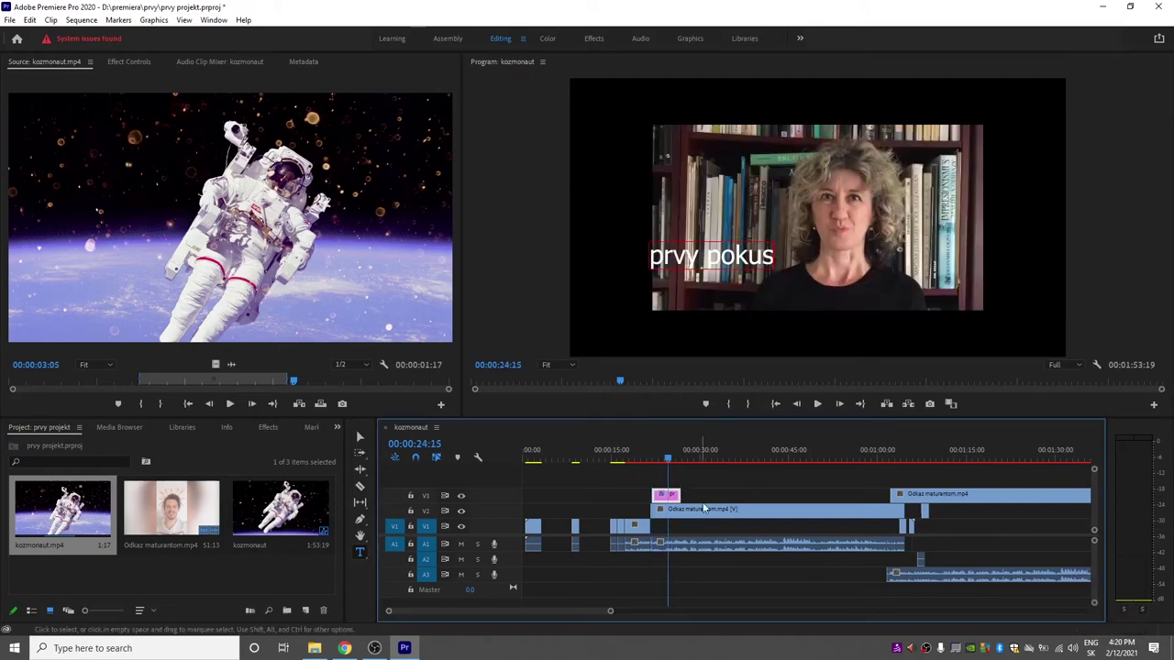
- Return to the Selection tool and expand the "prvy pokus" text properties in Effect Controls to examine its font and appearance settings
{"action": "key", "text": "v"}
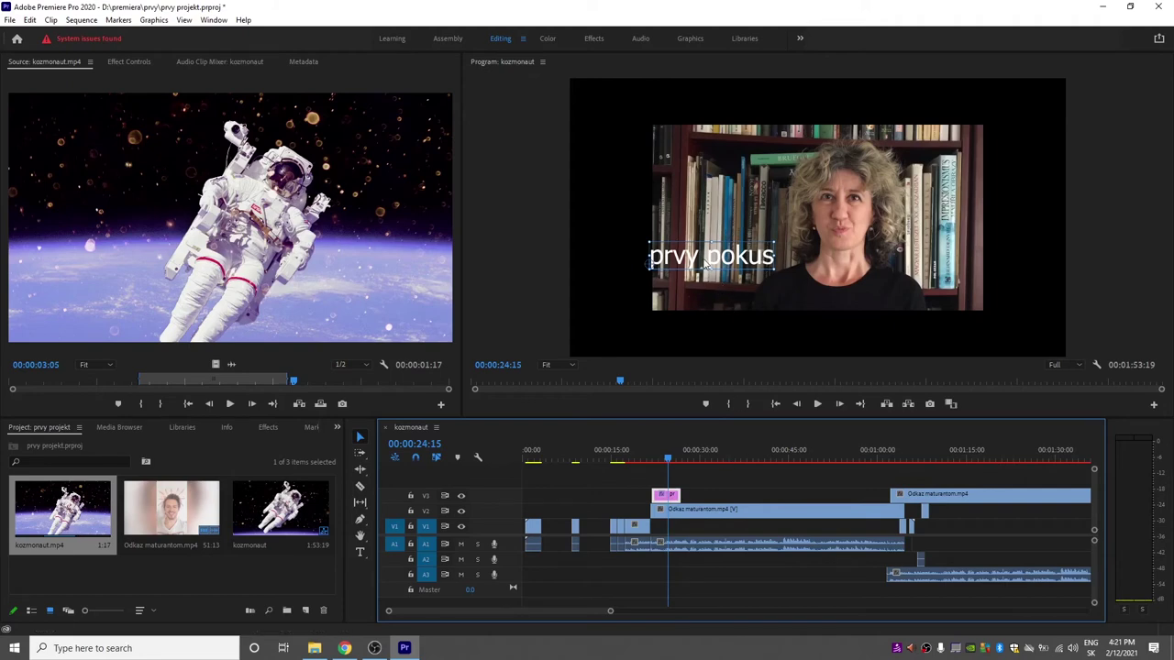
{"action": "left_click", "coordinate": [129, 61]}
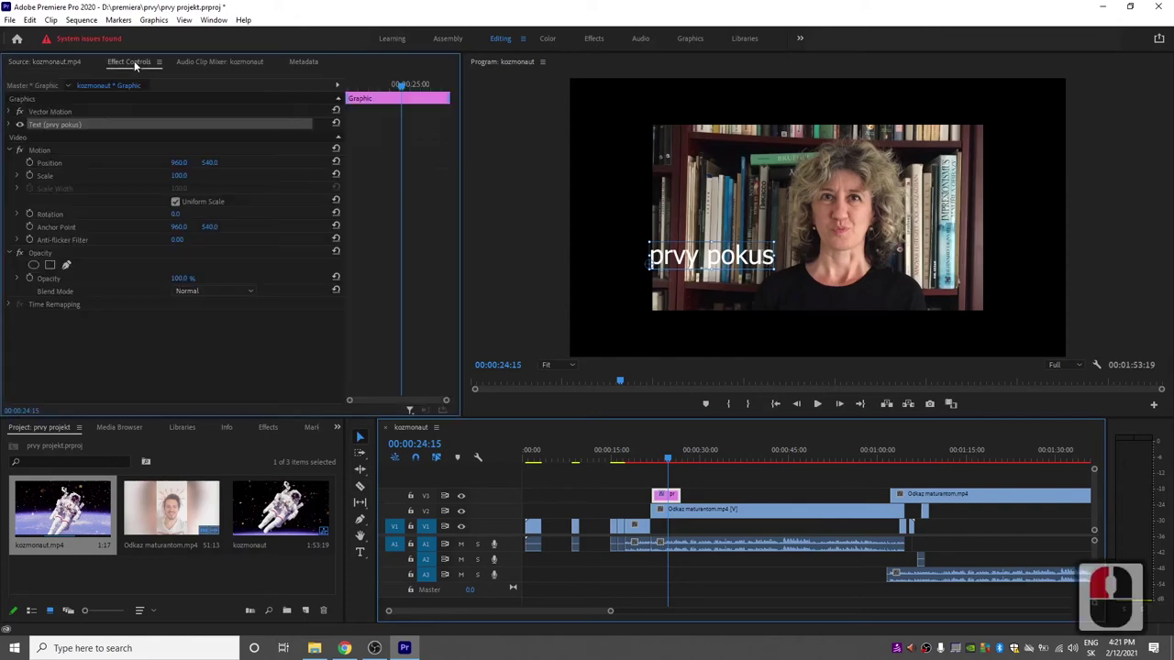
{"action": "left_click", "coordinate": [11, 125]}
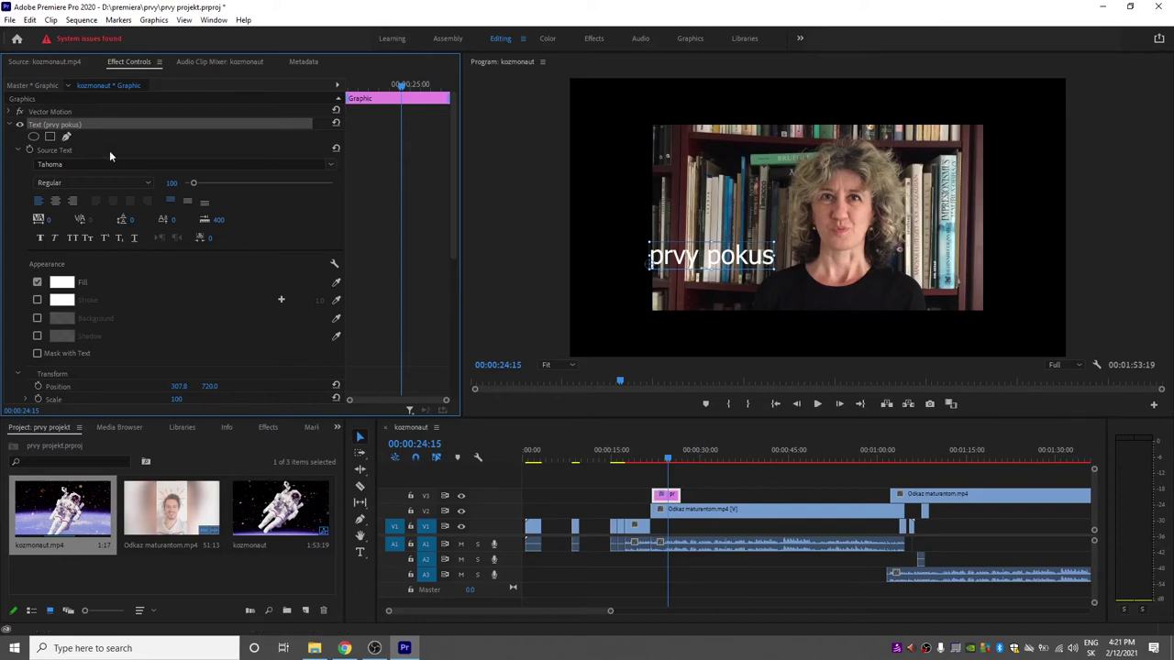
- Create a new legacy title named Title 01 at 1920 x 1080, 25.00 fps, with square pixels
{"action": "left_click", "coordinate": [9, 20]}
{"action": "left_click", "coordinate": [19, 34]}
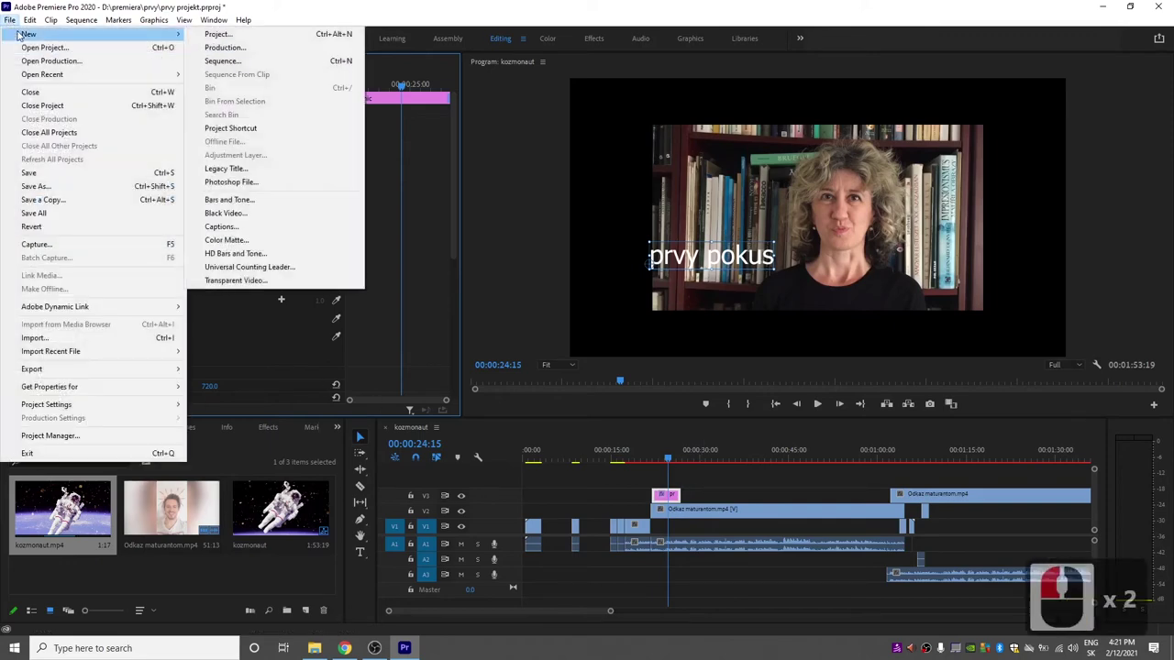
{"action": "left_click", "coordinate": [260, 168]}
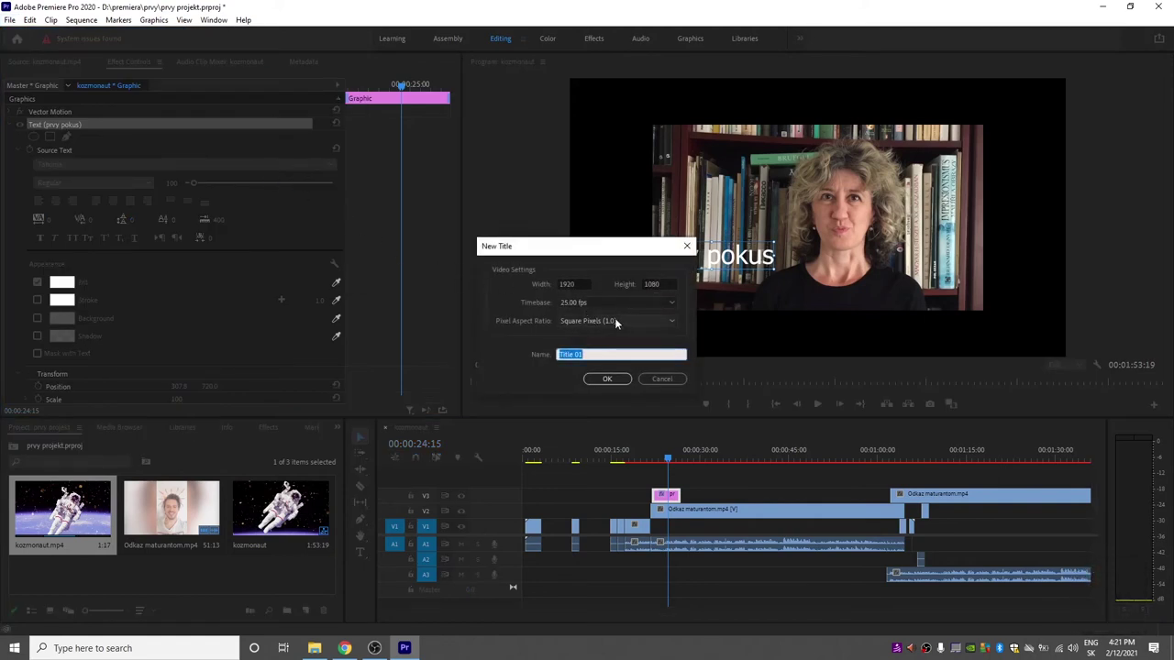
{"action": "left_click", "coordinate": [607, 378]}
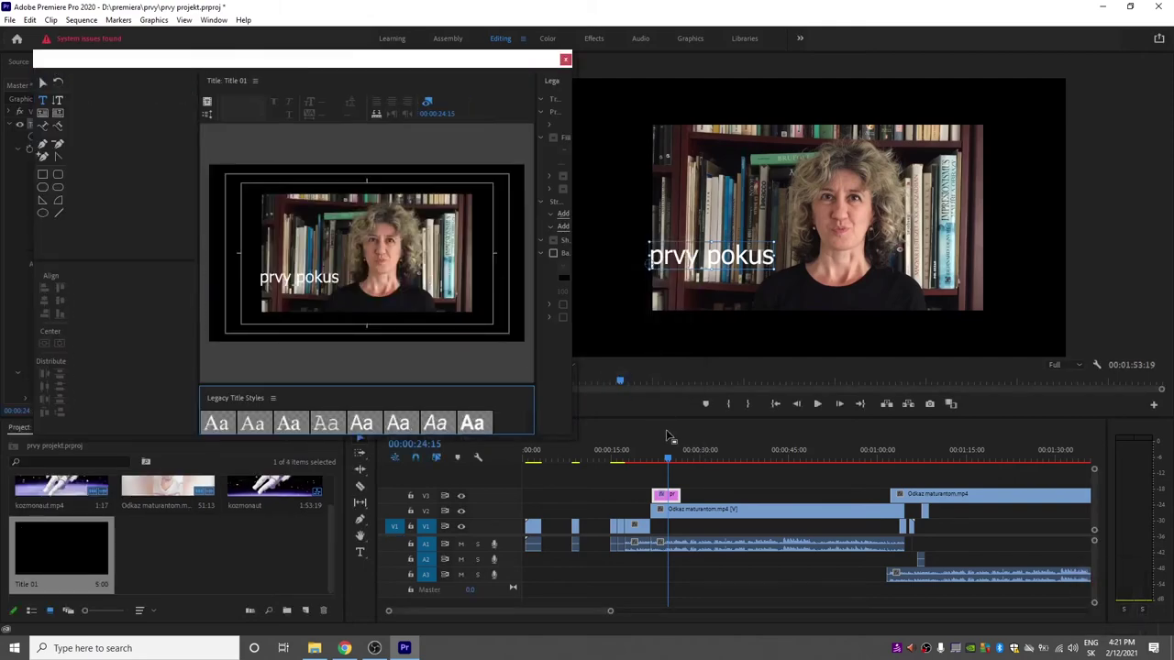
- Widen the title editor, add the text "druhy pokus" in the upper left of the picture, and close the editor
{"action": "left_click", "coordinate": [335, 237]}
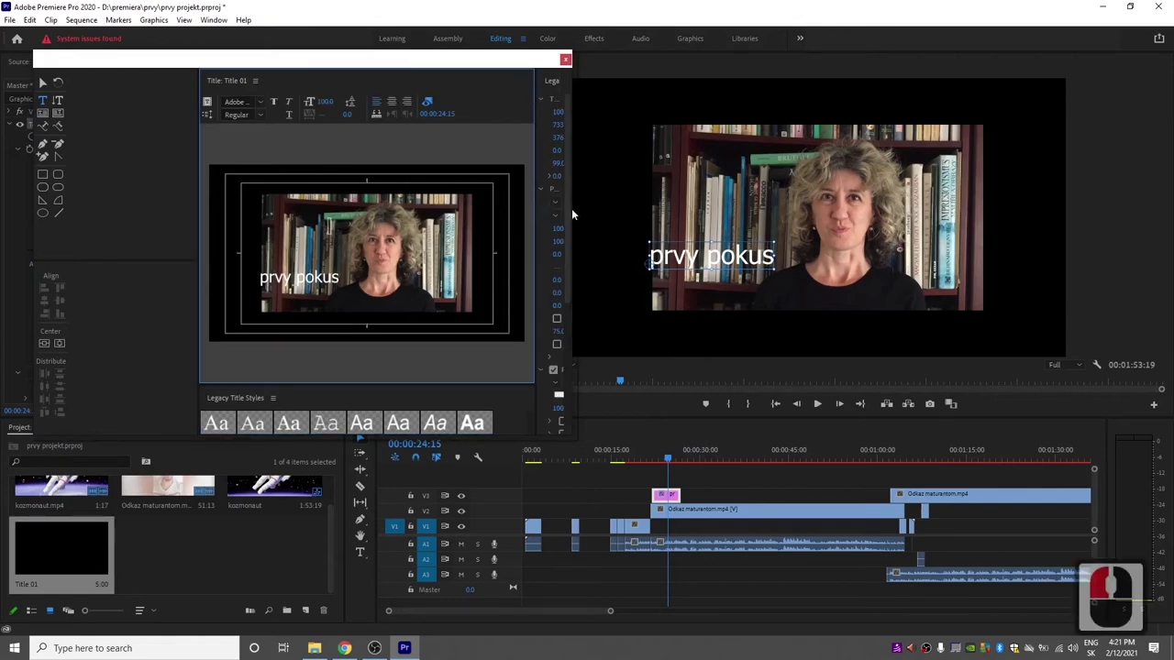
{"action": "left_click_drag", "start_coordinate": [572, 208], "coordinate": [614, 243]}
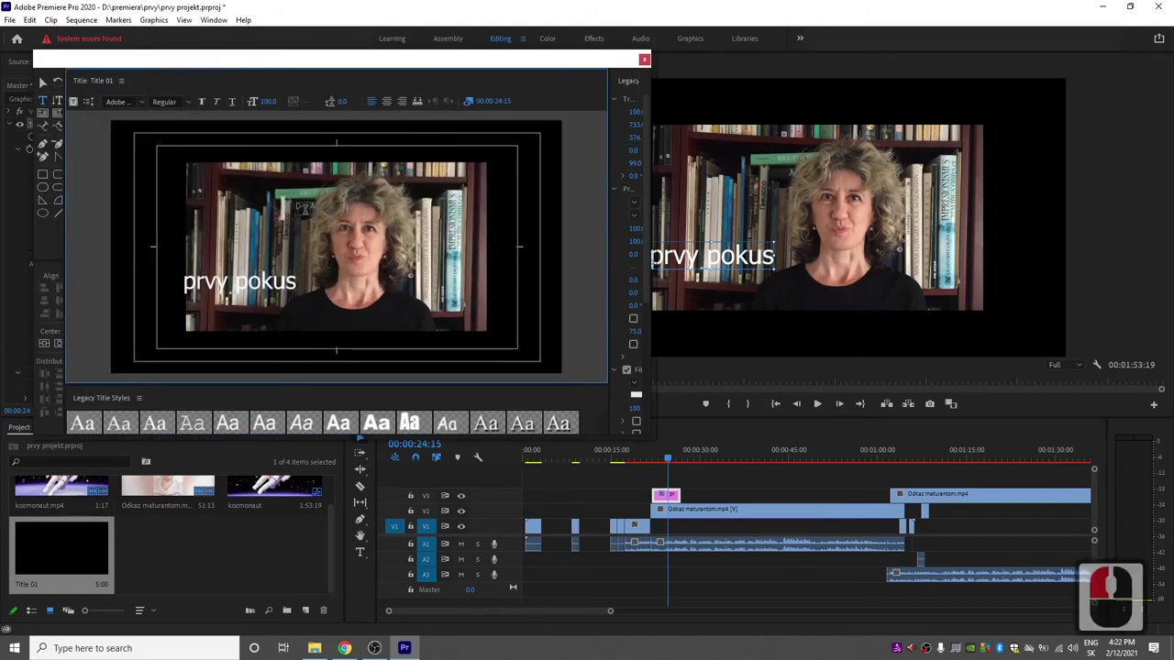
{"action": "type", "text": "dr"}
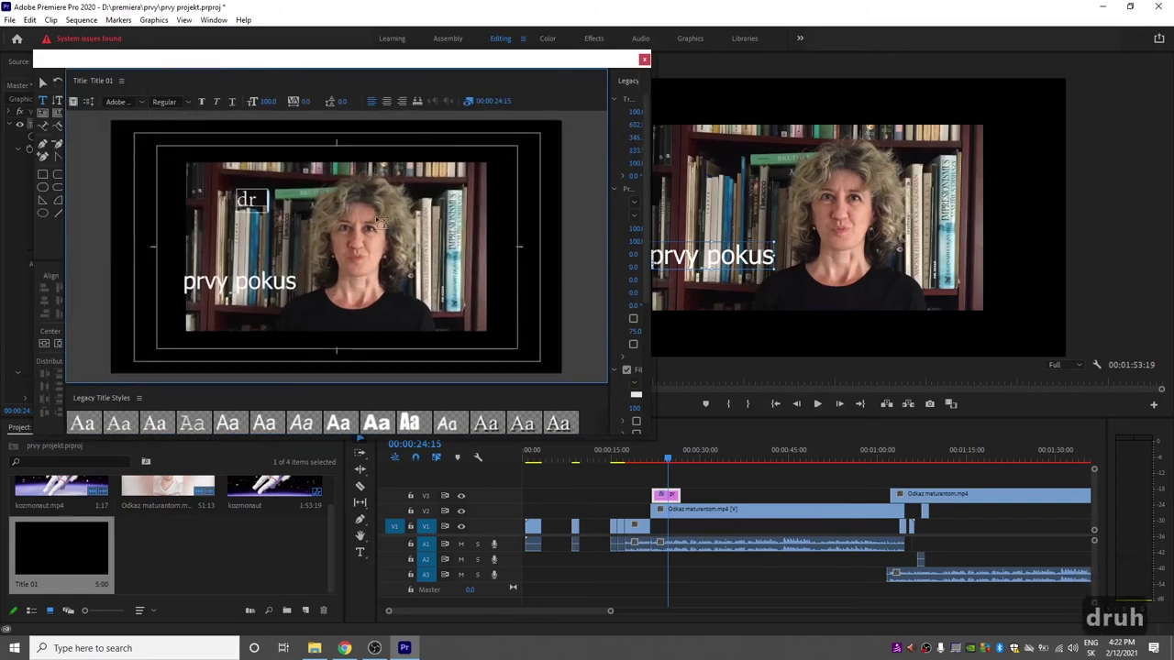
{"action": "type", "text": "uhy pokus"}
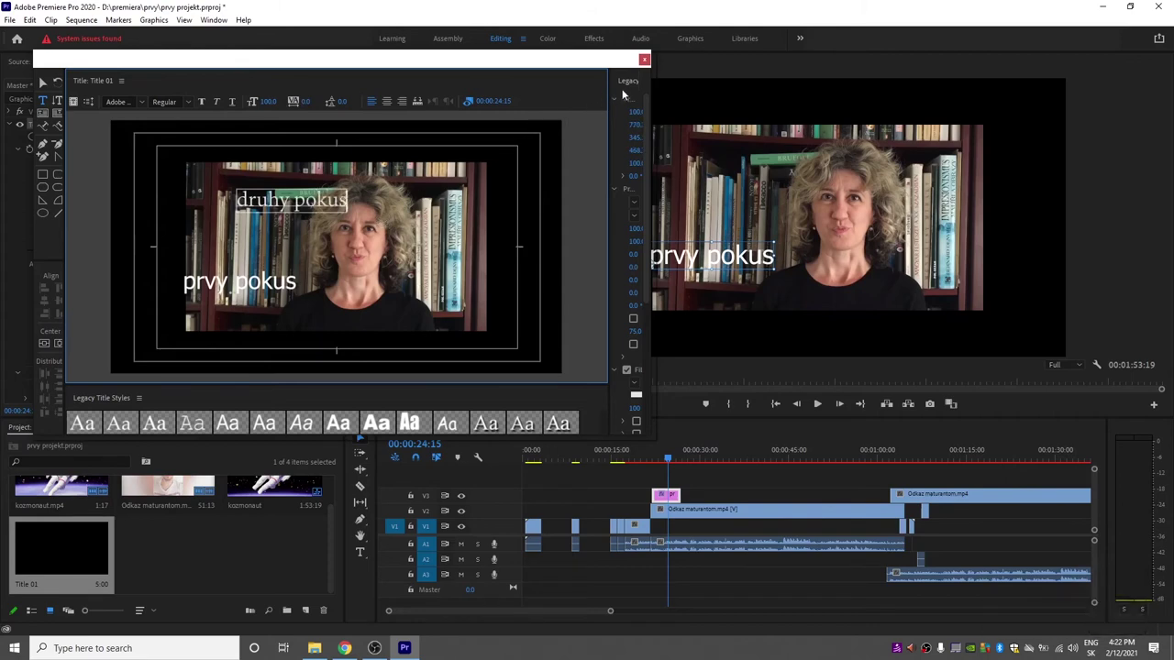
{"action": "left_click", "coordinate": [645, 60]}
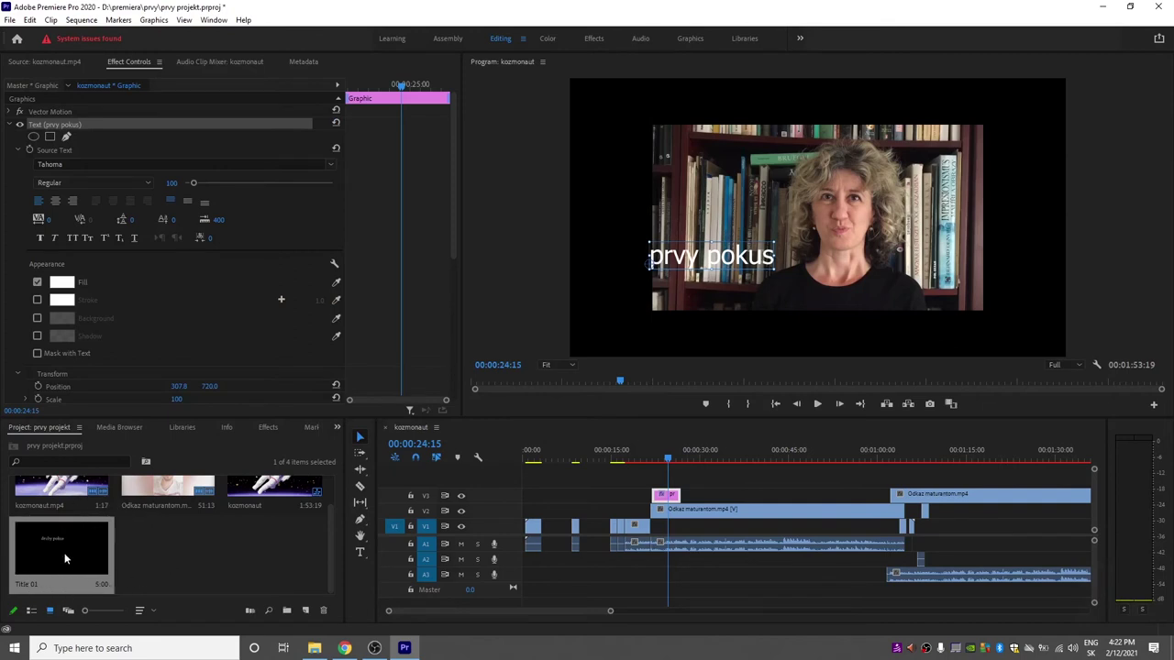
- Place Title 01 on V3 at about 00:00:36:00 and briefly reopen it in the title editor
{"action": "left_click_drag", "start_coordinate": [66, 558], "coordinate": [744, 498]}
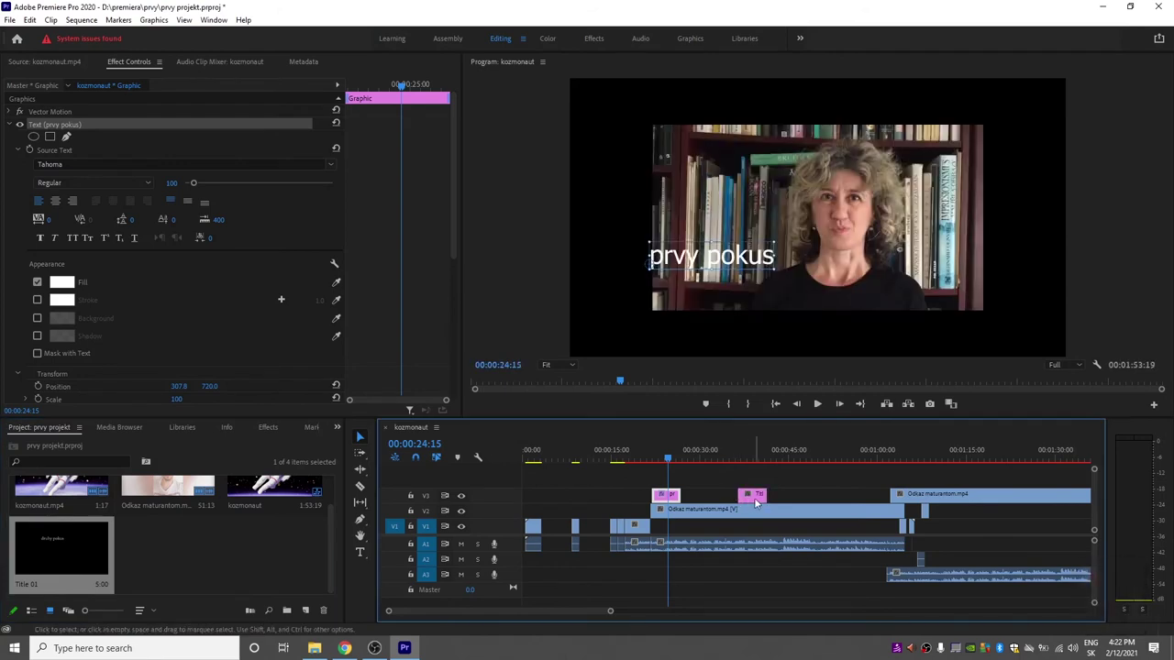
{"action": "double_click", "coordinate": [755, 502]}
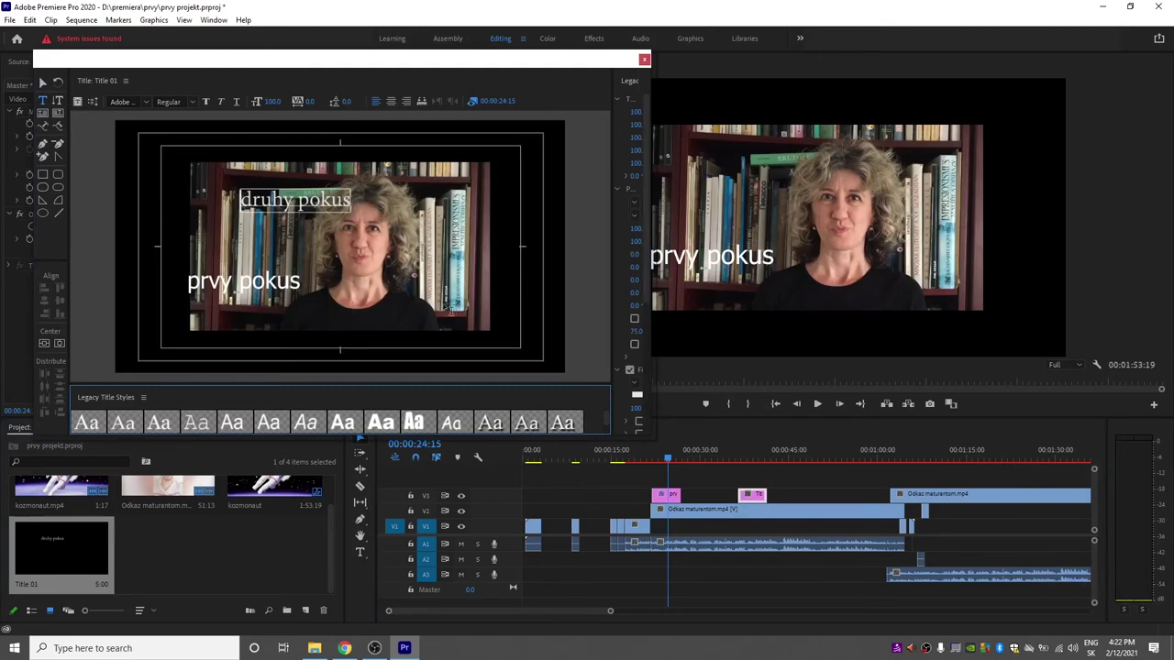
{"action": "left_click", "coordinate": [645, 60]}
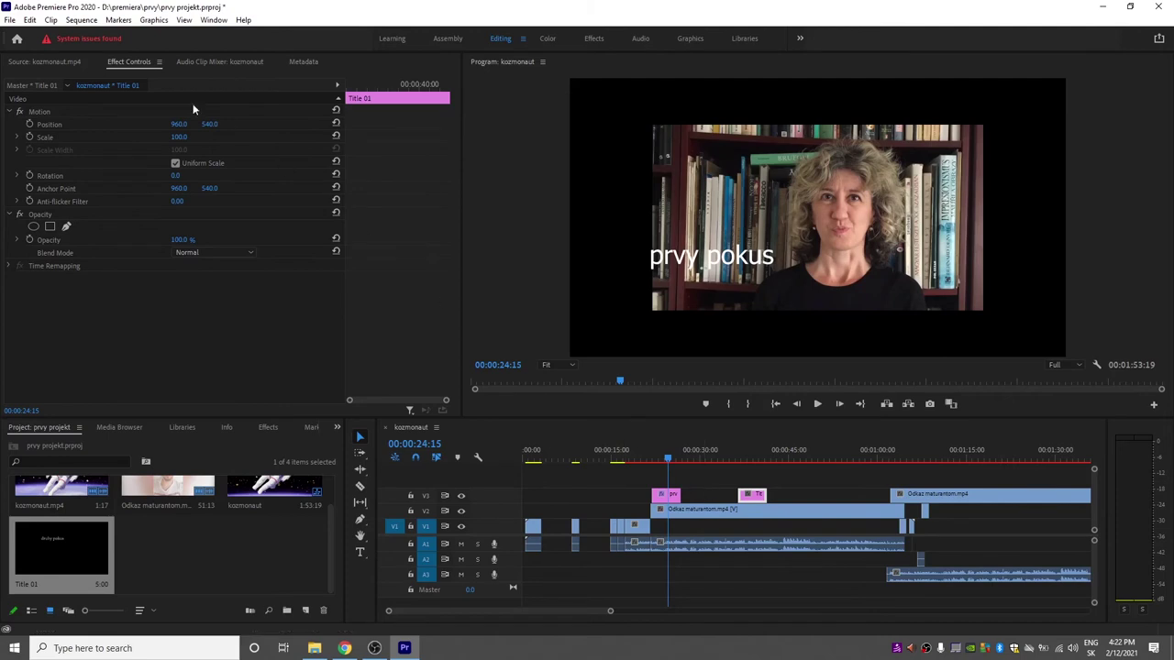
- Scale the Odkaz maturantom.mp4 clip on V2 beneath the titles to 150 so it fills the frame
{"action": "left_click", "coordinate": [680, 515]}
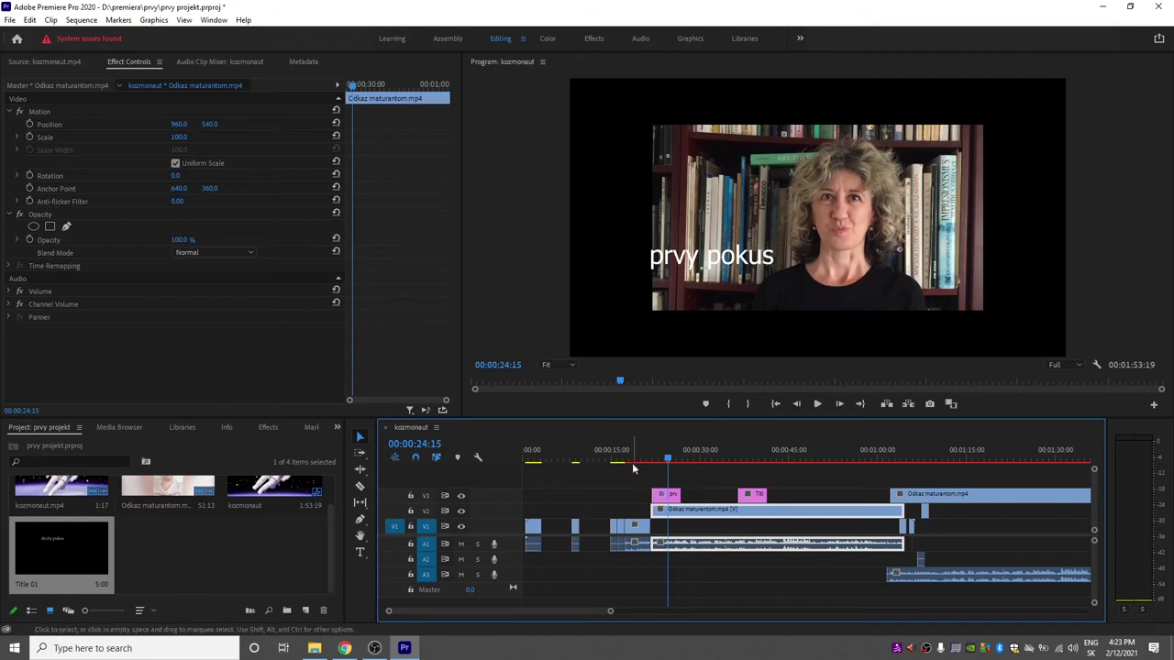
{"action": "left_click", "coordinate": [246, 198]}
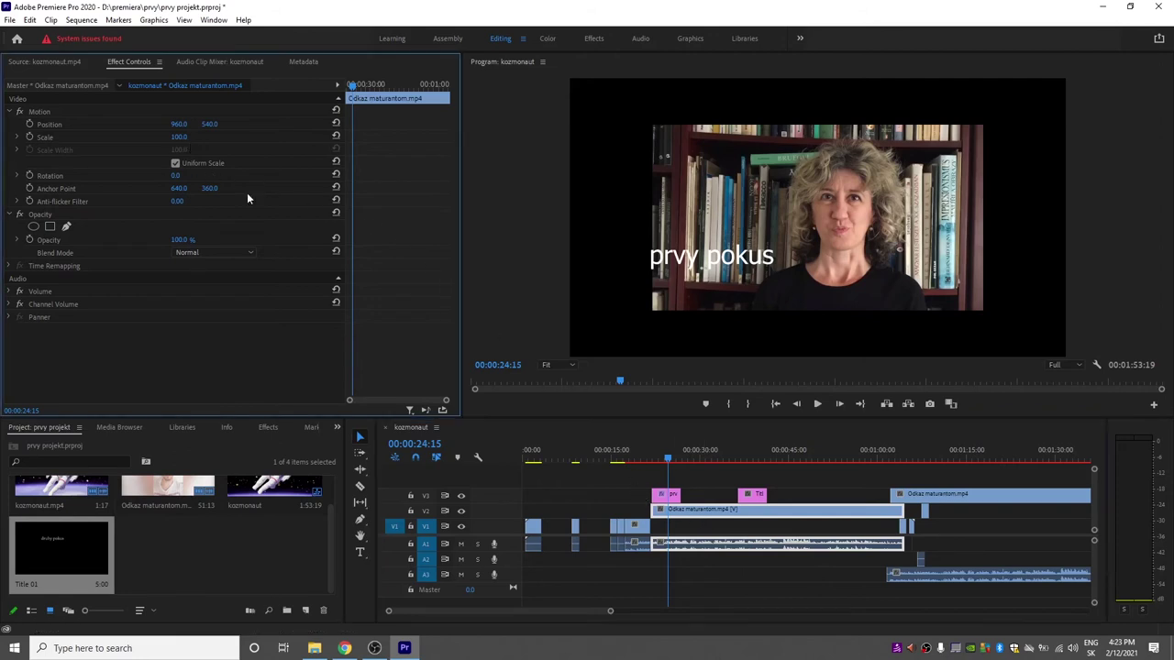
{"action": "left_click", "coordinate": [177, 137]}
{"action": "left_click_drag", "start_coordinate": [177, 137], "coordinate": [225, 137]}
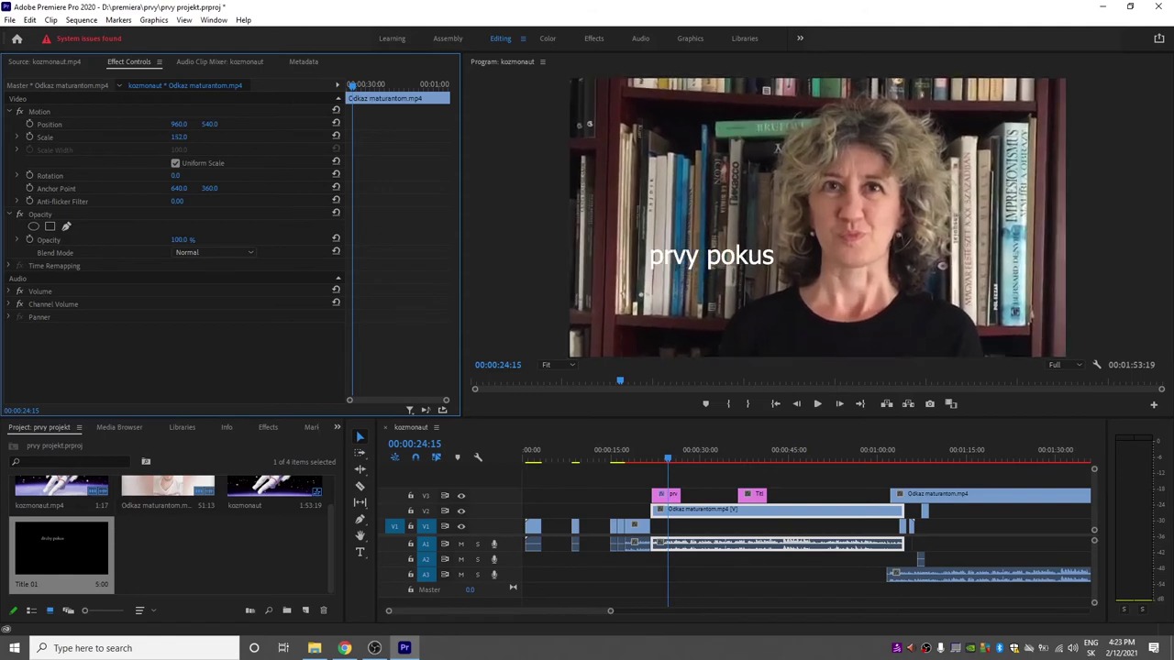
{"action": "left_click_drag", "start_coordinate": [225, 138], "coordinate": [186, 138]}
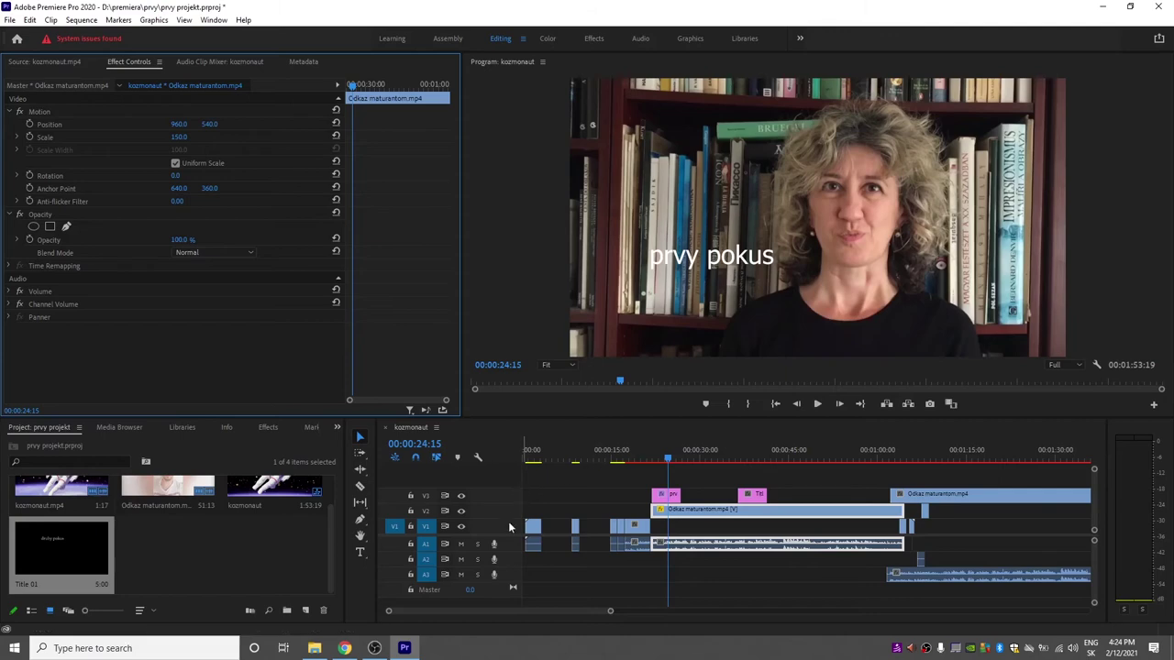
- Heighten track A1, try the Odkaz maturantom.mp4 clip's volume at silence, raise it to 13.52 dB, and play it back
{"action": "left_click_drag", "start_coordinate": [500, 566], "coordinate": [501, 574]}
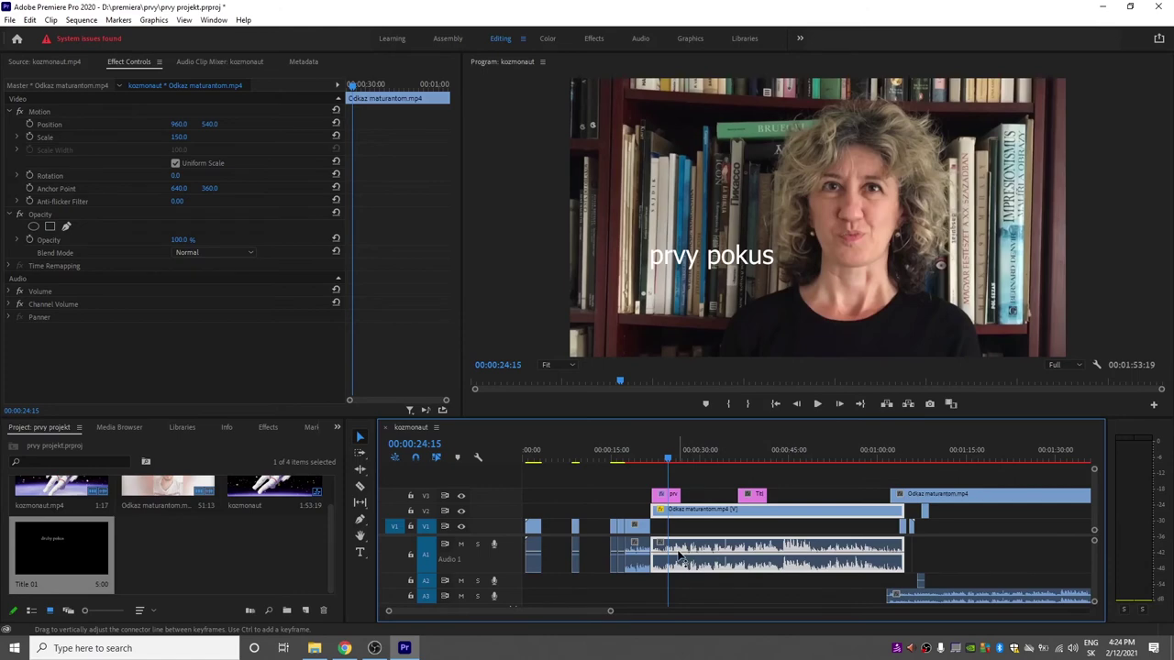
{"action": "mouse_move", "coordinate": [679, 556]}
{"action": "left_mouse_down"}
{"action": "mouse_move", "coordinate": [679, 543]}
{"action": "mouse_move", "coordinate": [684, 562]}
{"action": "left_mouse_up"}
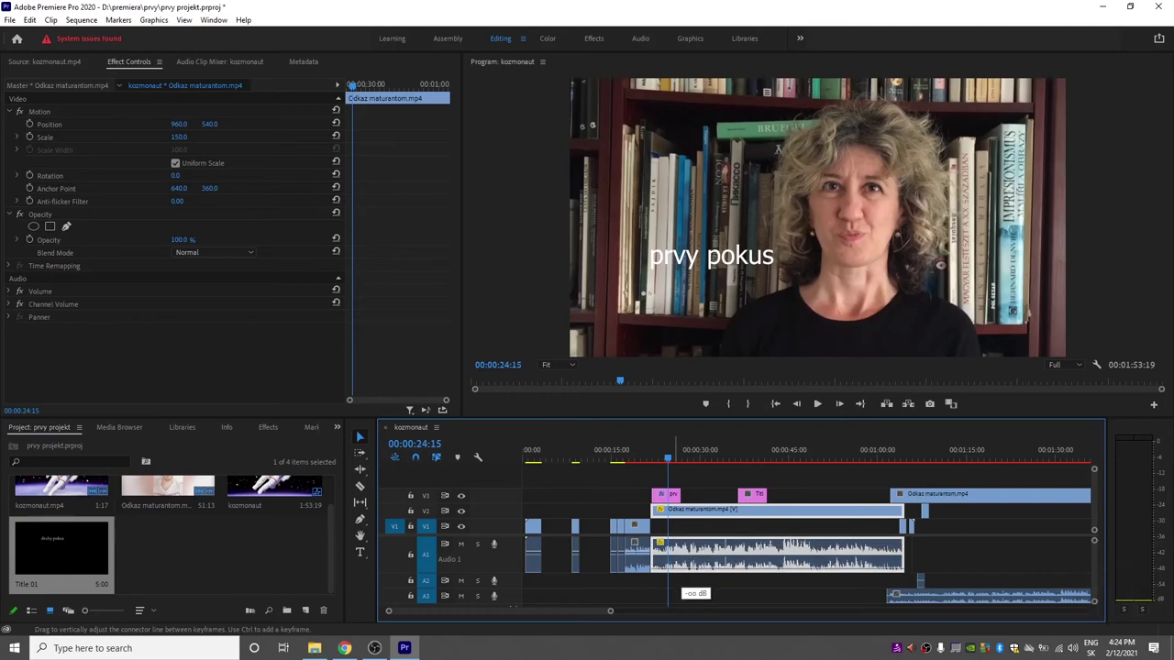
{"action": "left_click_drag", "start_coordinate": [684, 562], "coordinate": [681, 547]}
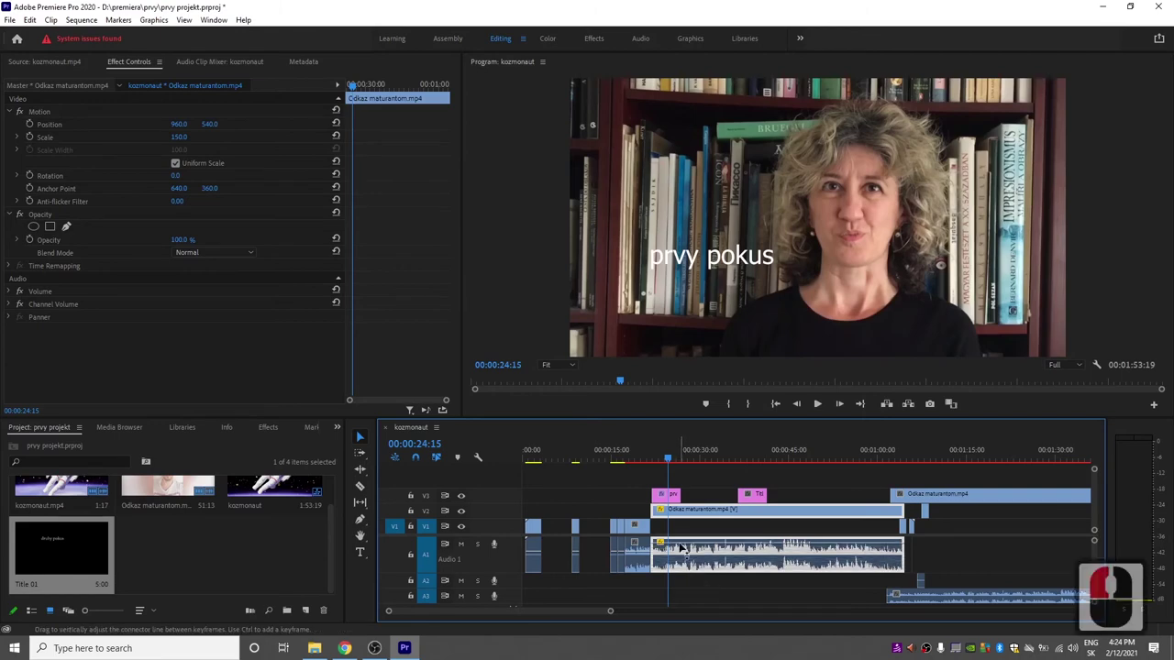
{"action": "key", "text": "space"}
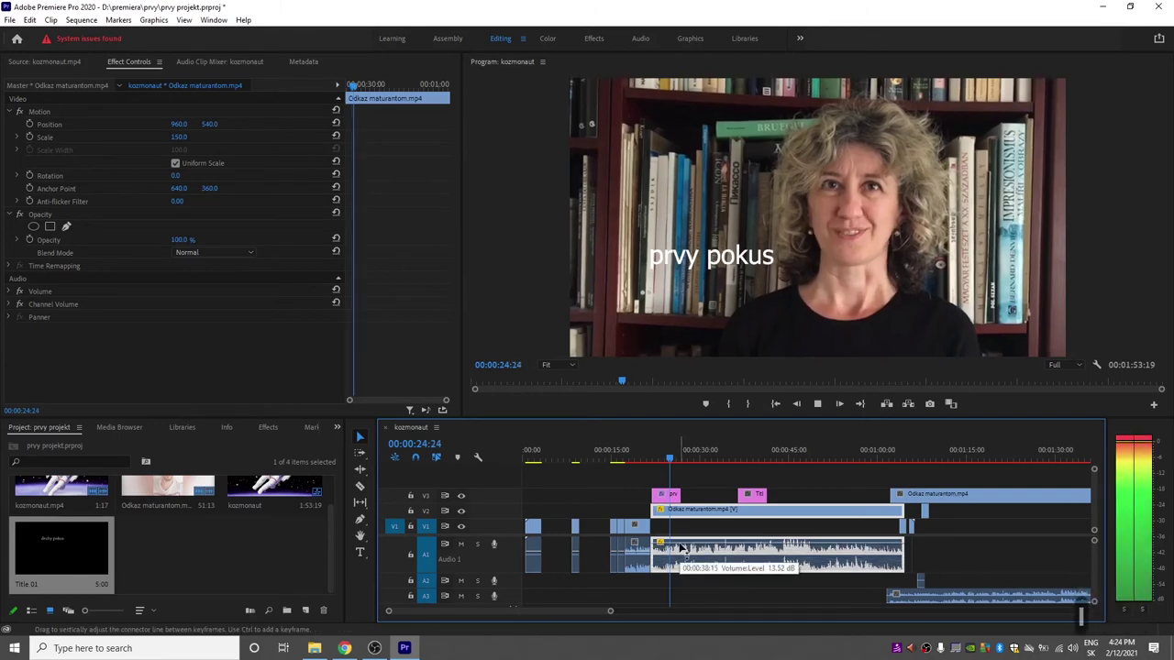
{"action": "key", "text": "space"}
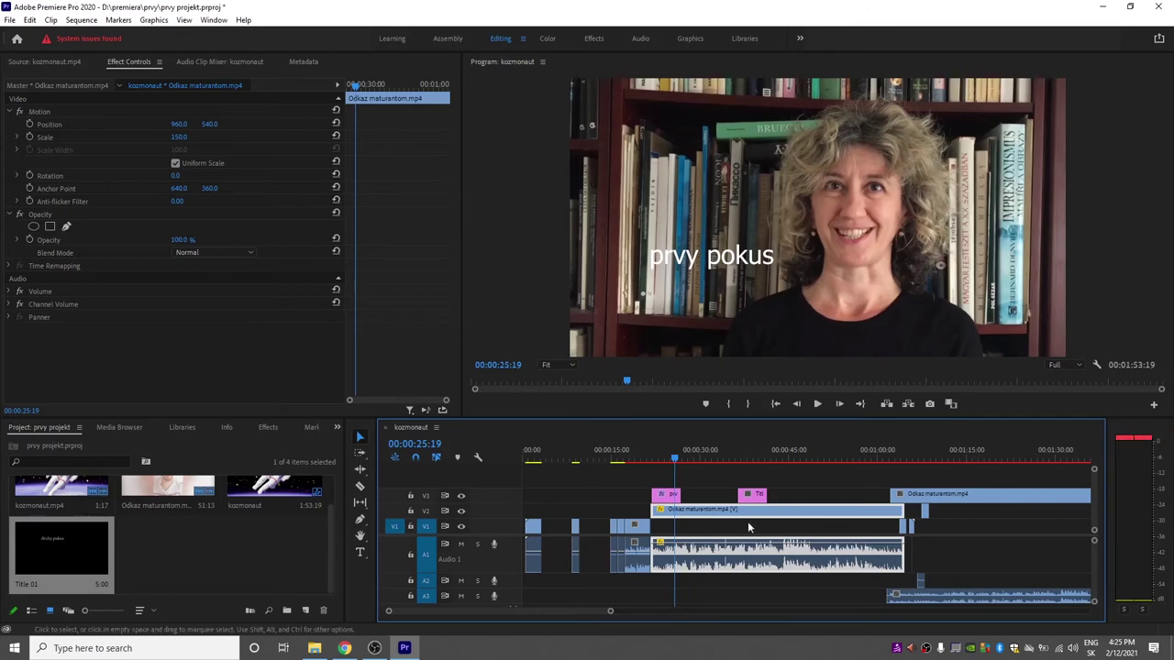
- Readjust the volume level of the Odkaz maturantom.mp4 audio on A1 to about 4.6 dB and play it back
{"action": "left_click_drag", "start_coordinate": [727, 555], "coordinate": [732, 548]}
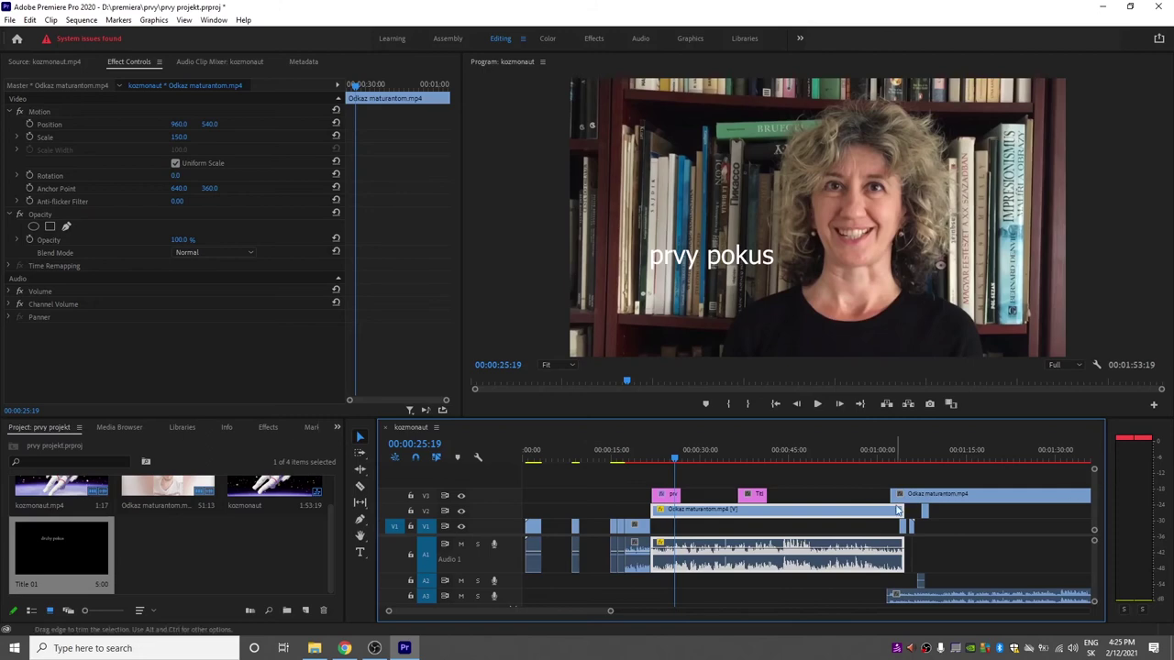
{"action": "left_click", "coordinate": [817, 404]}
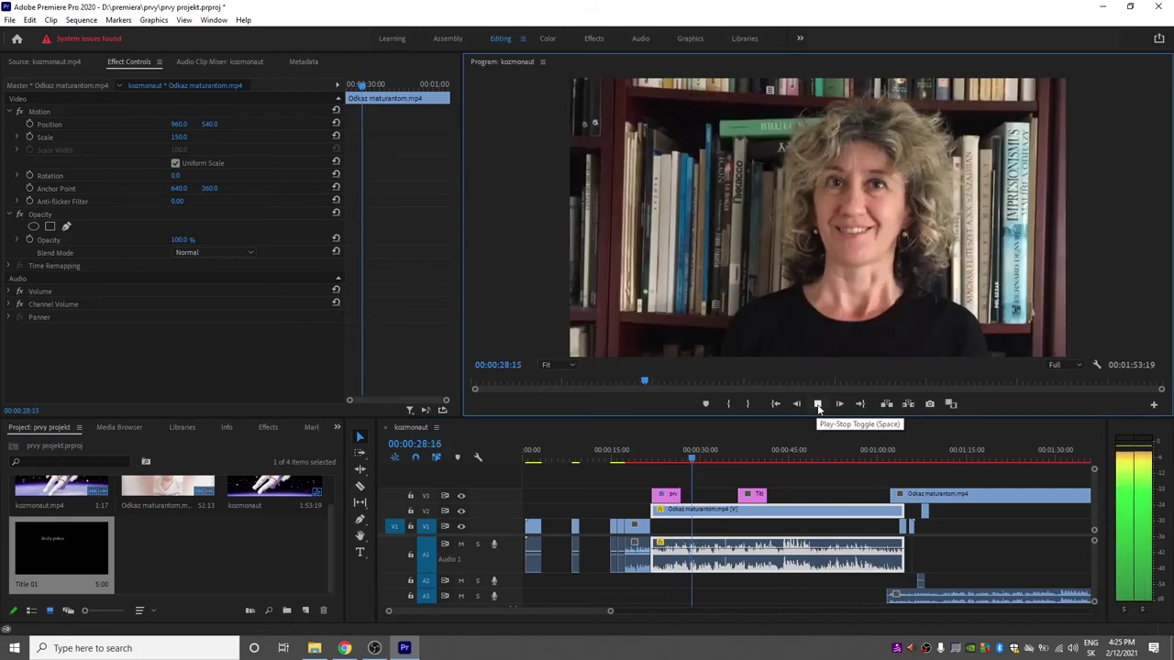
{"action": "left_click", "coordinate": [817, 405]}
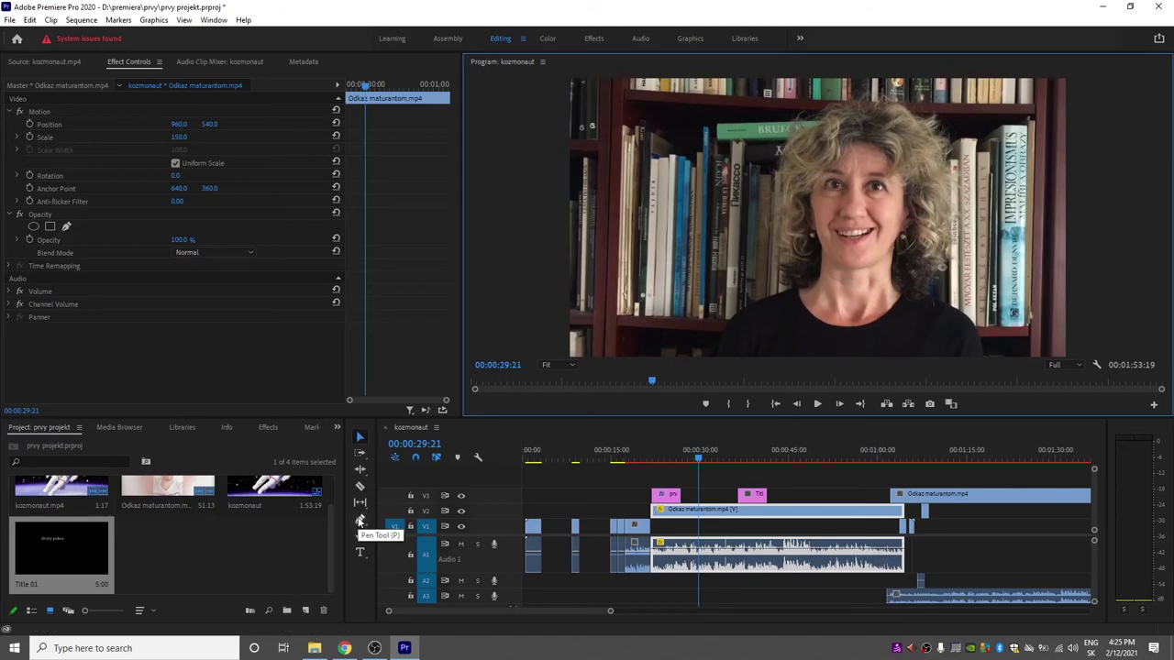
- Add two Pen tool volume keyframes near the end of the A1 clip and pull the last one down for a fade-out
{"action": "left_click", "coordinate": [359, 520]}
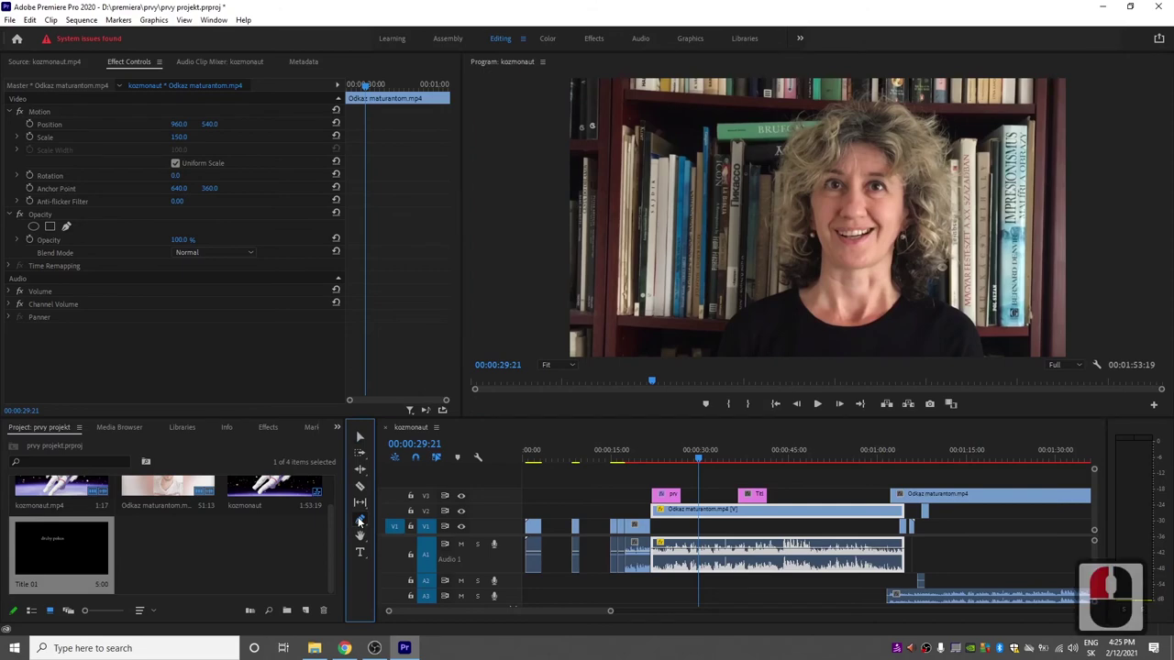
{"action": "left_click", "coordinate": [865, 554]}
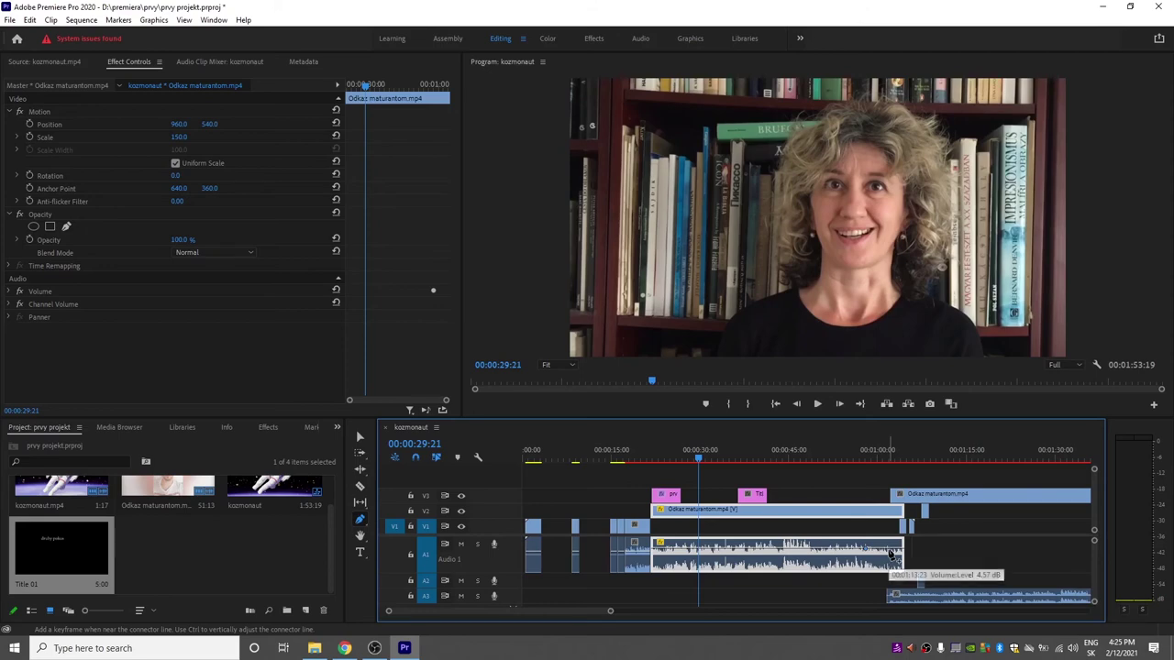
{"action": "left_click", "coordinate": [890, 554]}
{"action": "left_click_drag", "start_coordinate": [890, 554], "coordinate": [907, 570]}
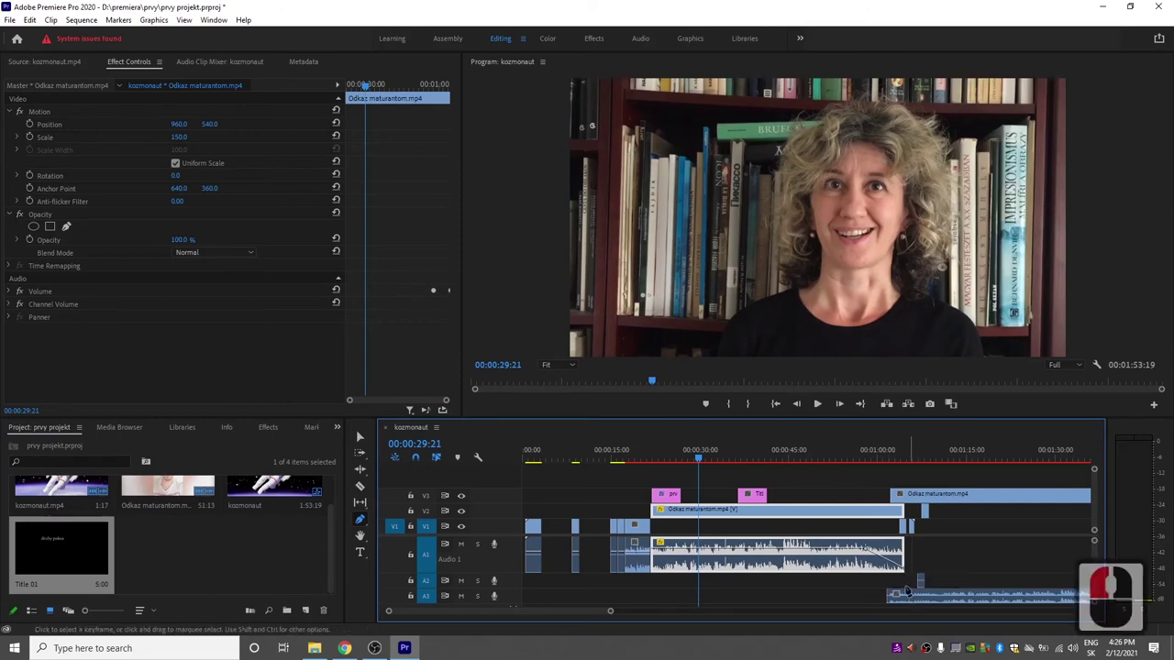
- Mute track A3, play the fade-out from about one minute, and return to the Selection tool
{"action": "left_click", "coordinate": [874, 453]}
{"action": "key", "text": "space"}
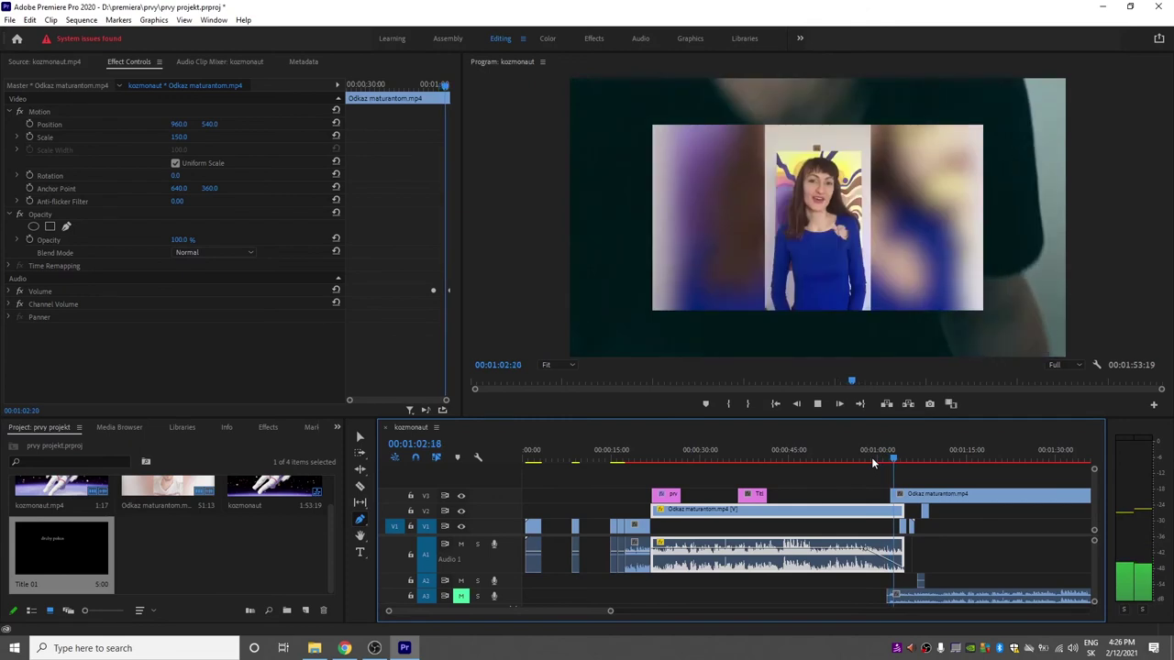
{"action": "key", "text": "space"}
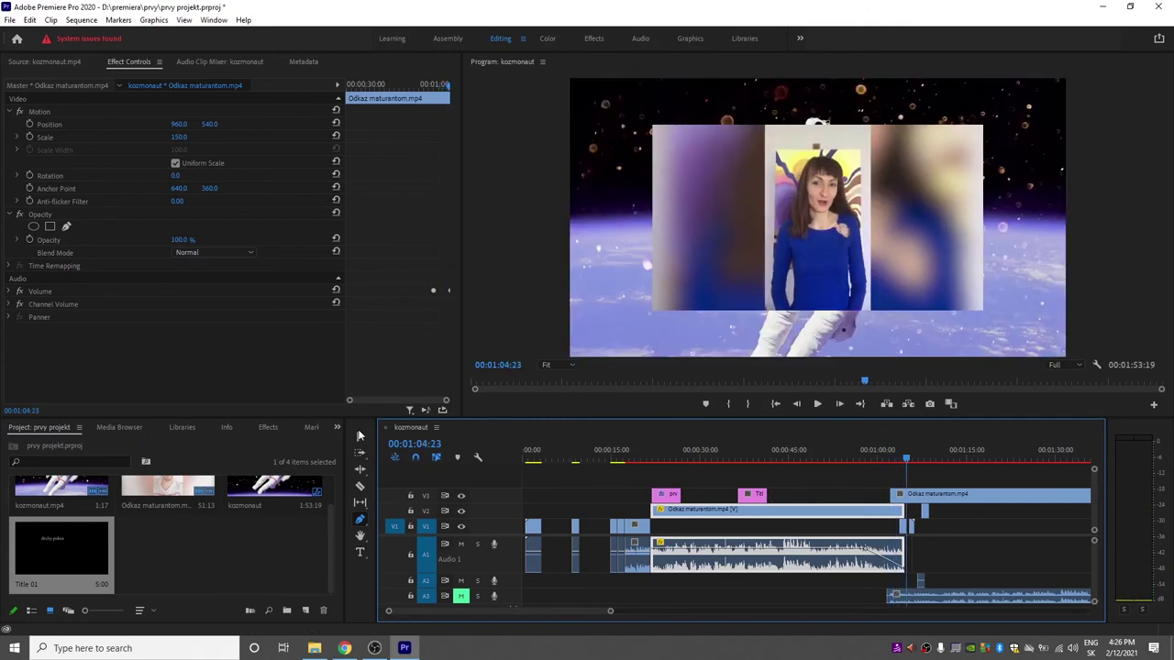
{"action": "left_click", "coordinate": [359, 436]}
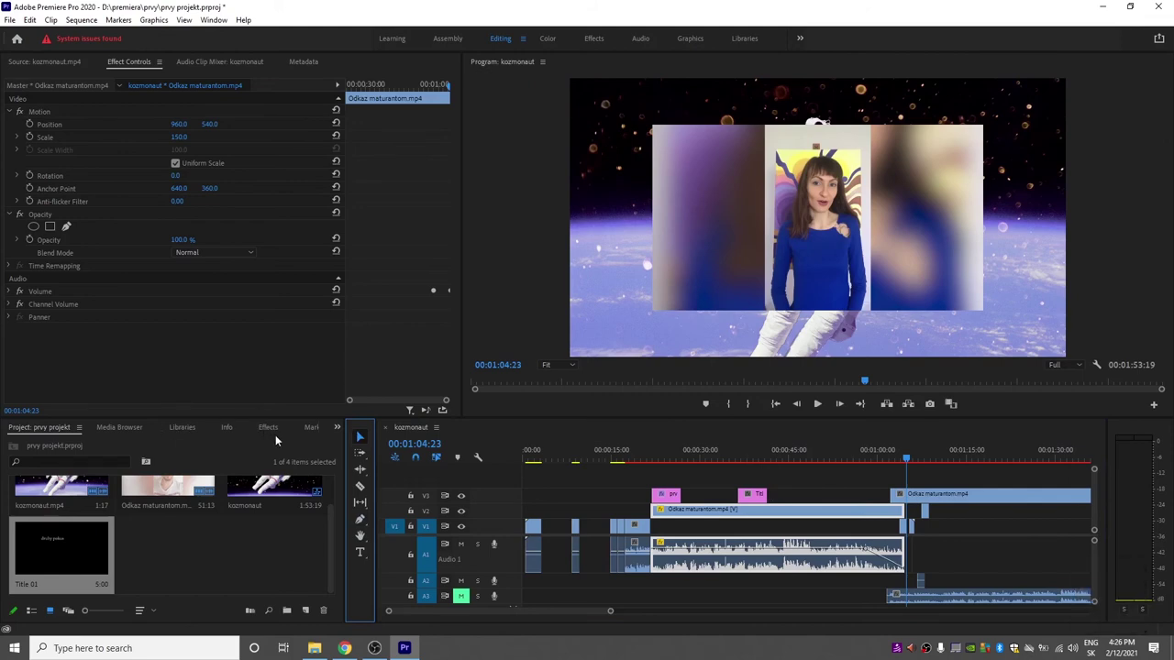
- Apply the Constant Power audio crossfade to the start of the A1 clip at about 00:00:15:00
{"action": "left_click", "coordinate": [266, 428]}
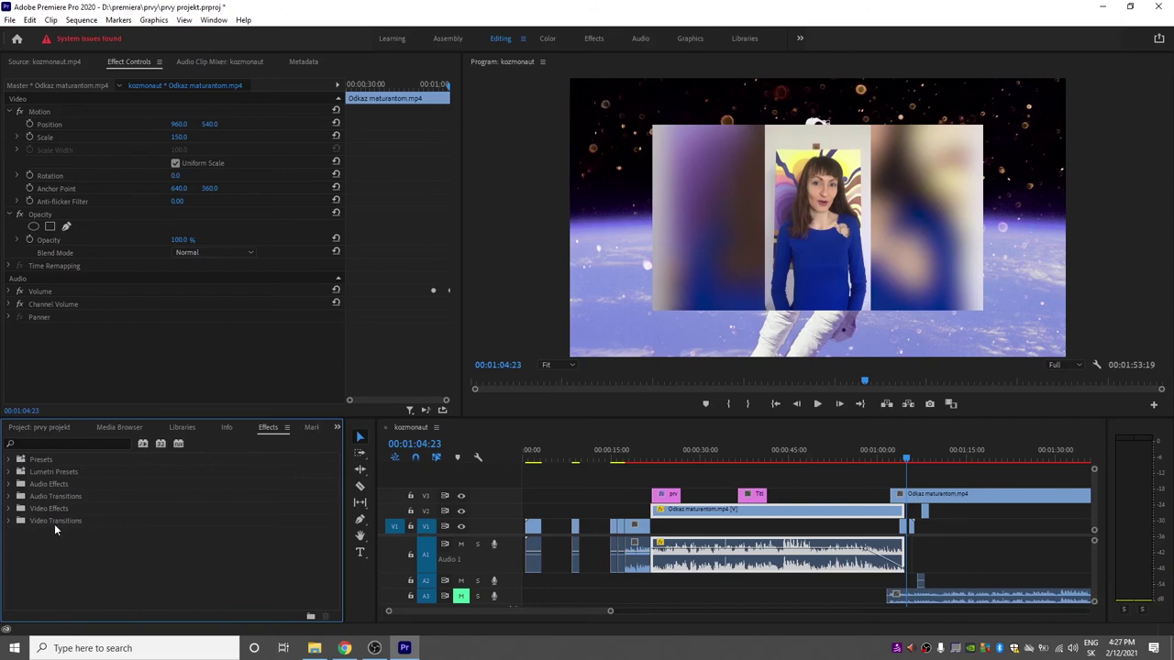
{"action": "left_click", "coordinate": [8, 522]}
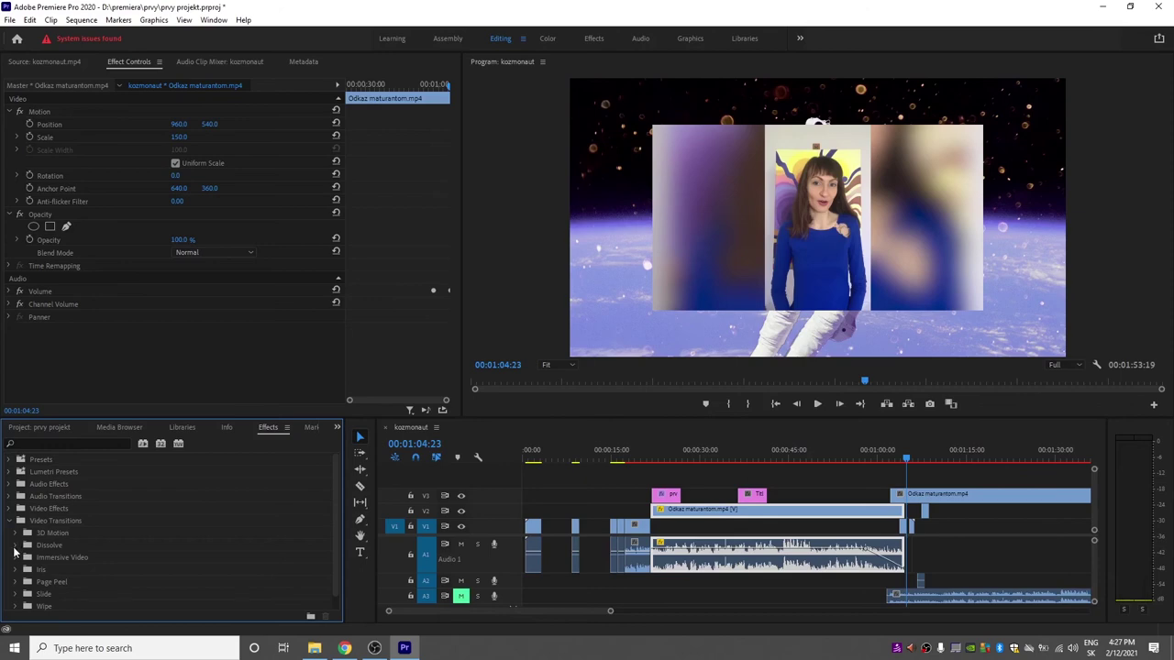
{"action": "left_click", "coordinate": [15, 546]}
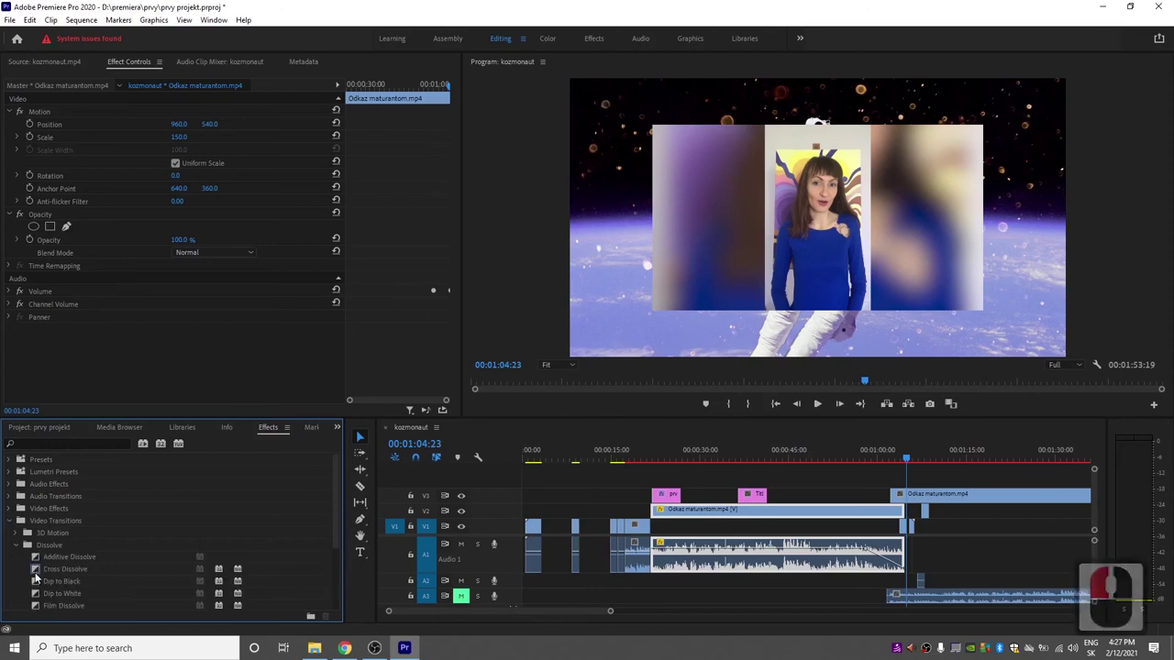
{"action": "left_click", "coordinate": [14, 497]}
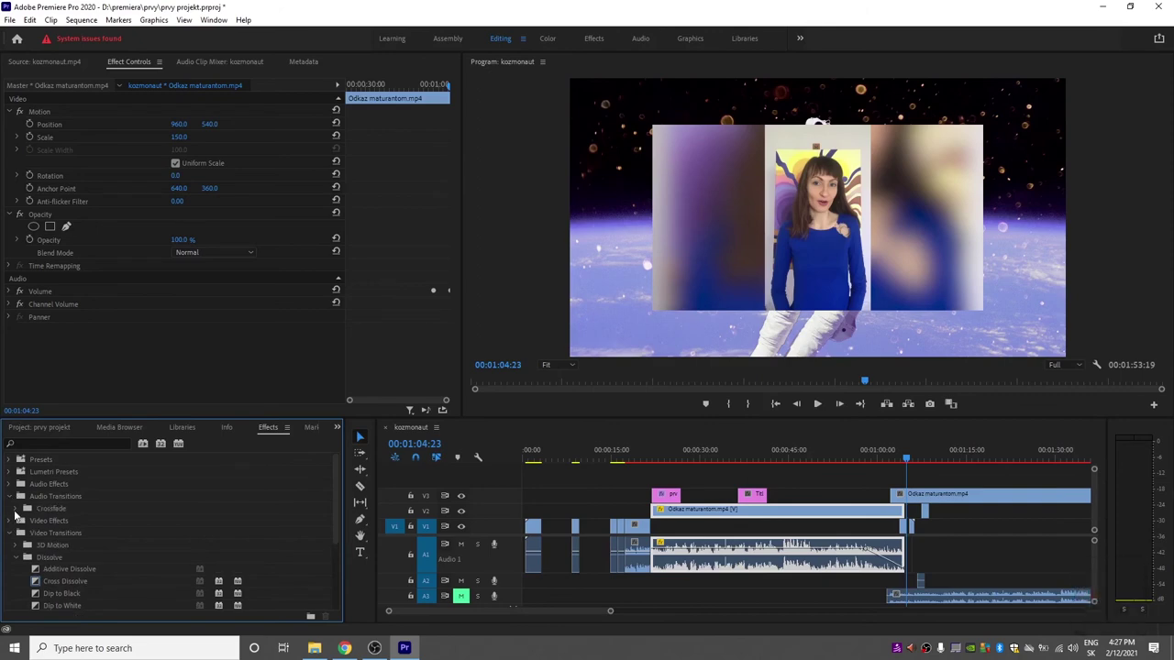
{"action": "left_click", "coordinate": [18, 509]}
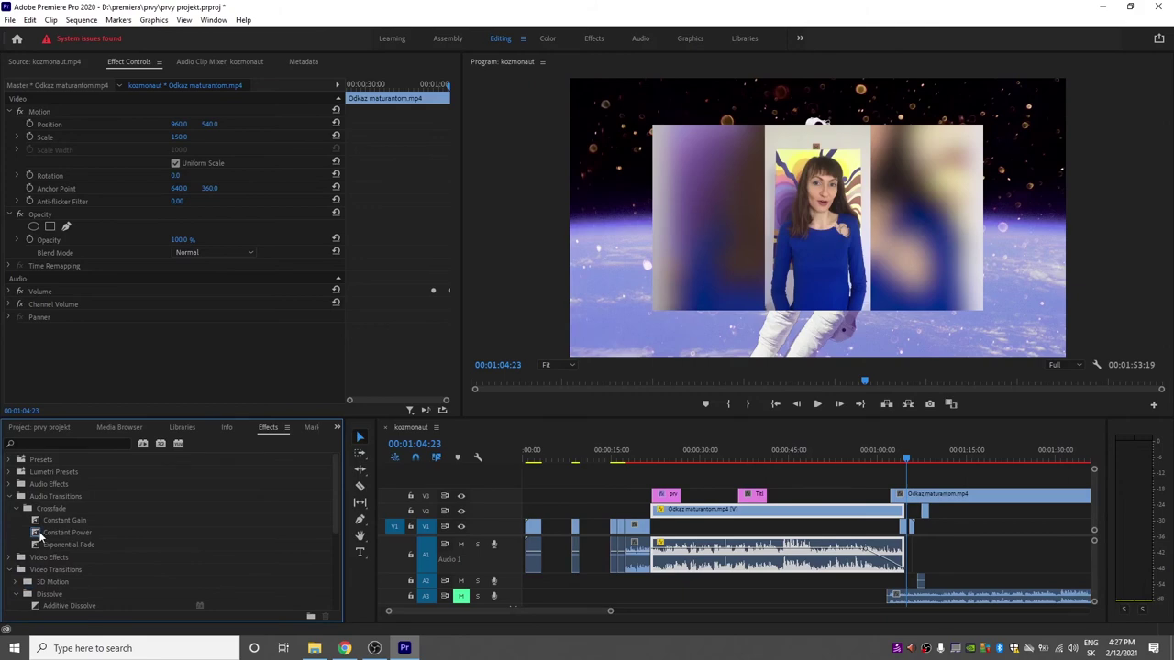
{"action": "left_click", "coordinate": [40, 535]}
{"action": "left_click_drag", "start_coordinate": [40, 534], "coordinate": [612, 554]}
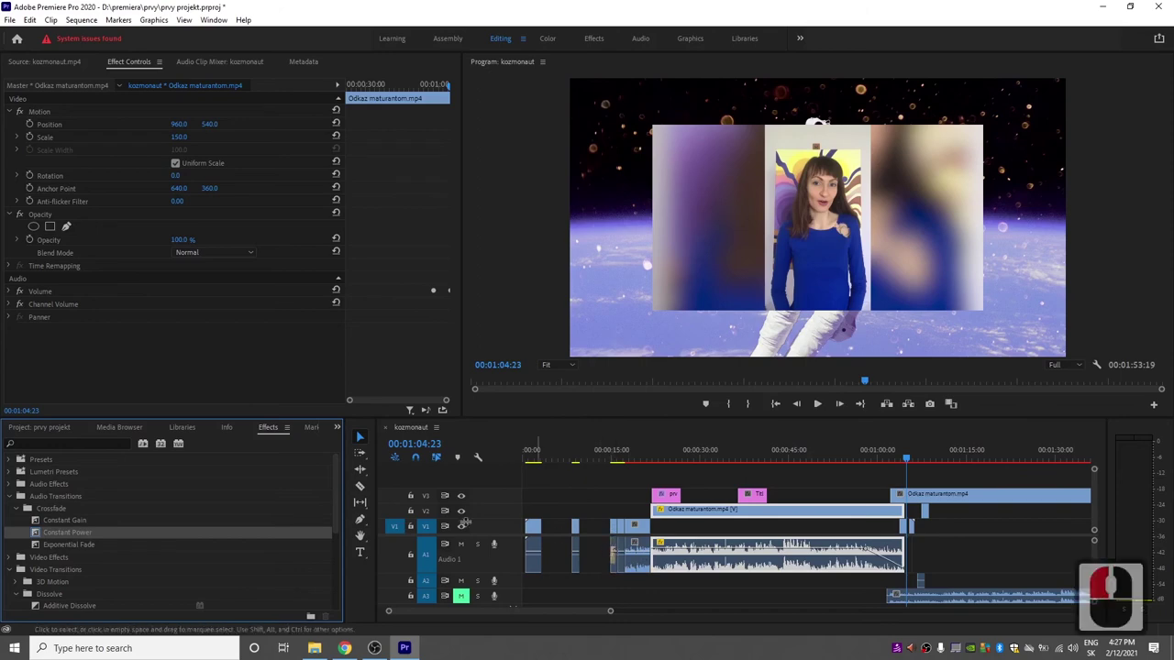
- Apply the Cross Dissolve video transition to the V1 clip at about 00:00:15:00 and play it back
{"action": "scroll", "coordinate": [73, 576], "scroll_direction": "down", "scroll_amount": 1}
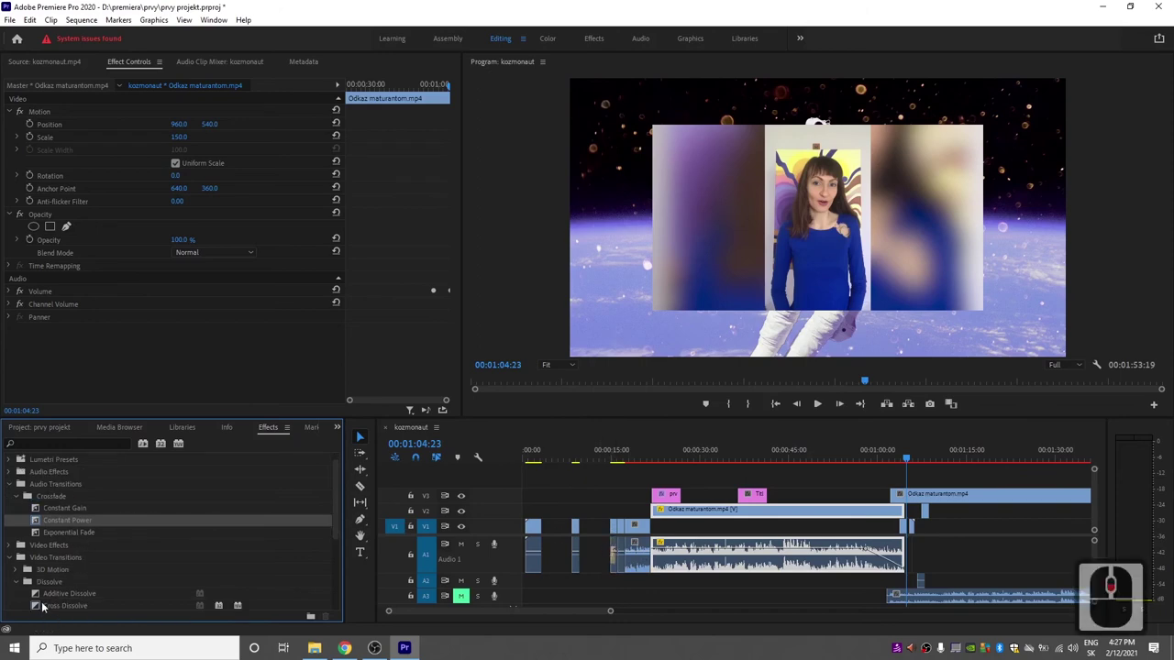
{"action": "left_click_drag", "start_coordinate": [44, 607], "coordinate": [616, 528]}
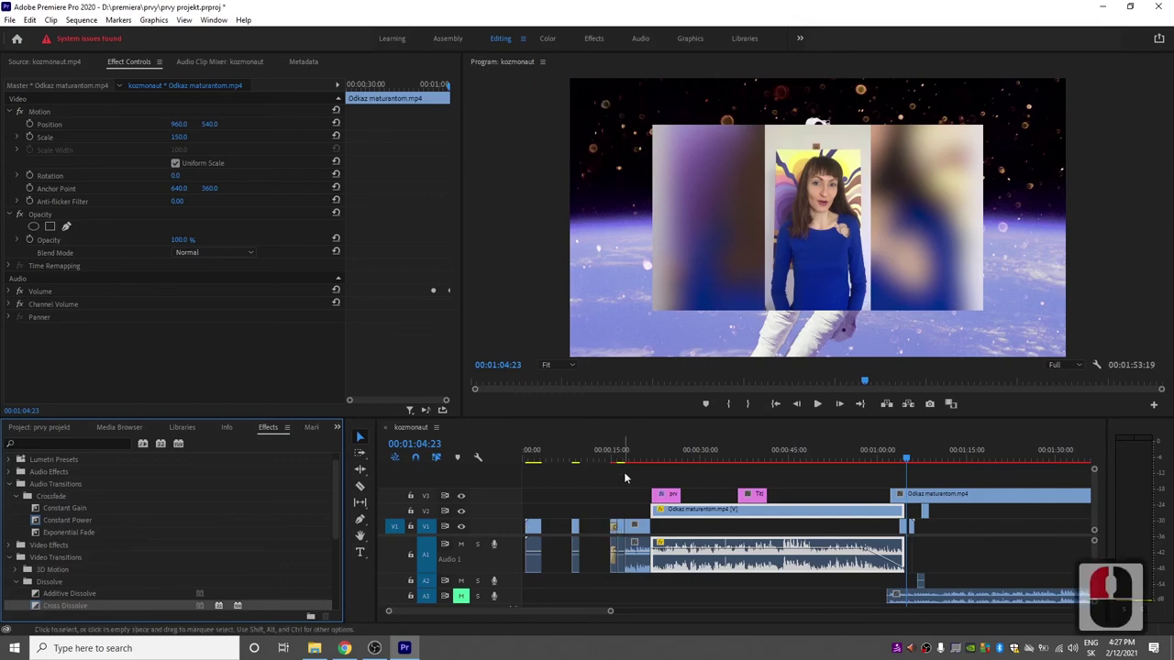
{"action": "left_click", "coordinate": [612, 457]}
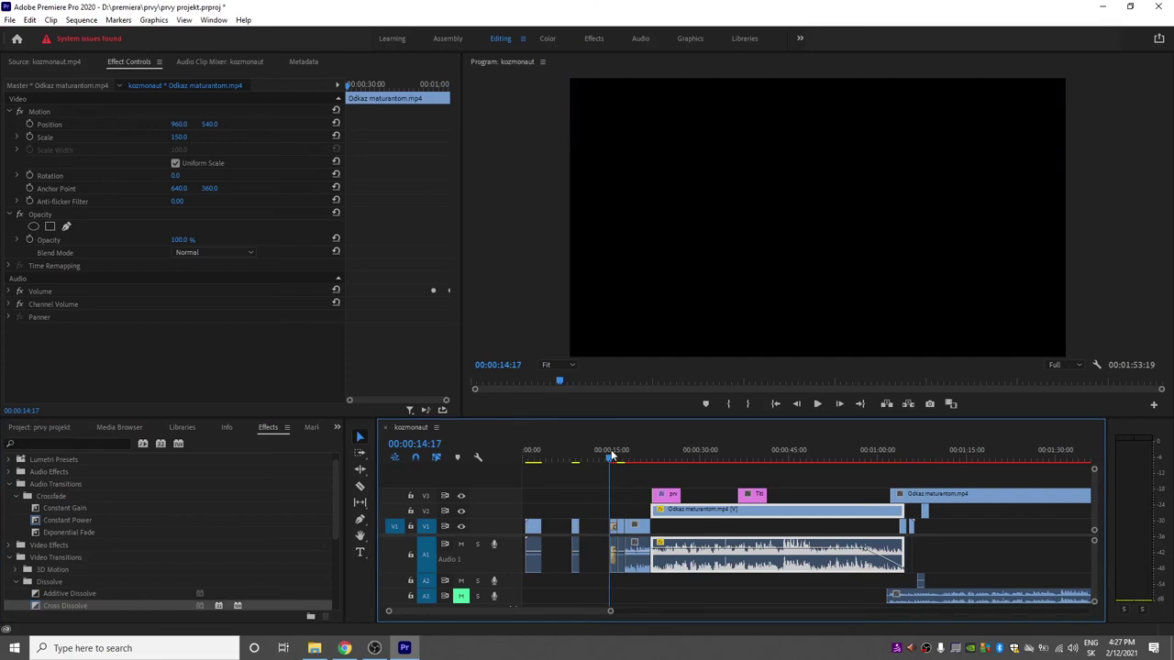
{"action": "key", "text": "space"}
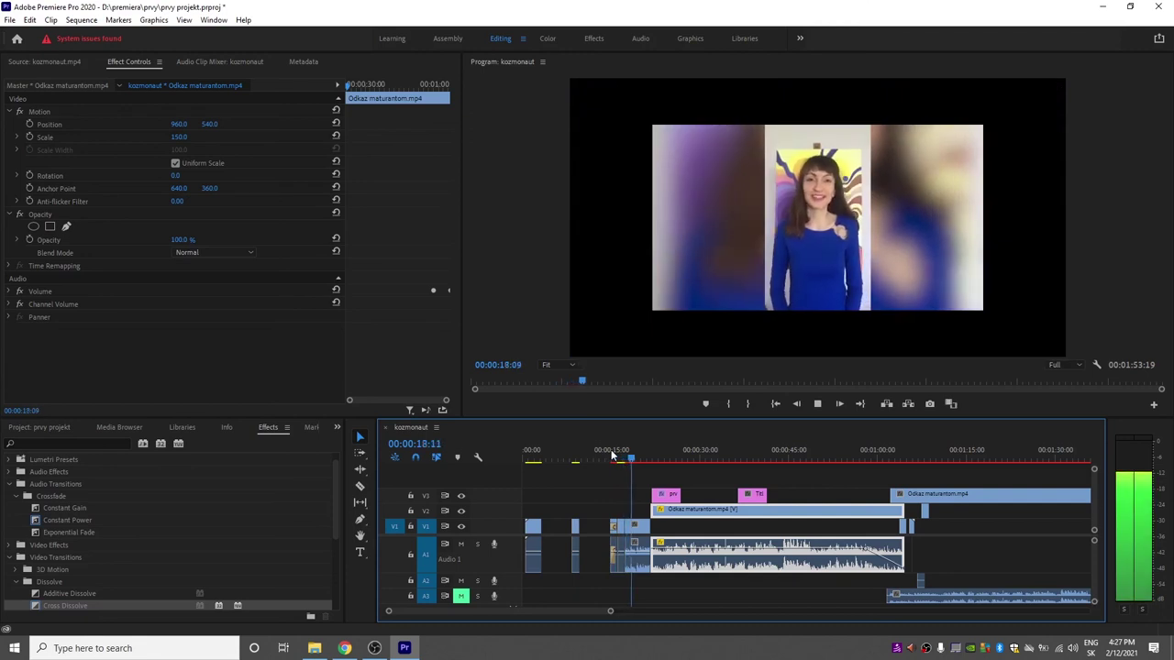
{"action": "key", "text": "k"}
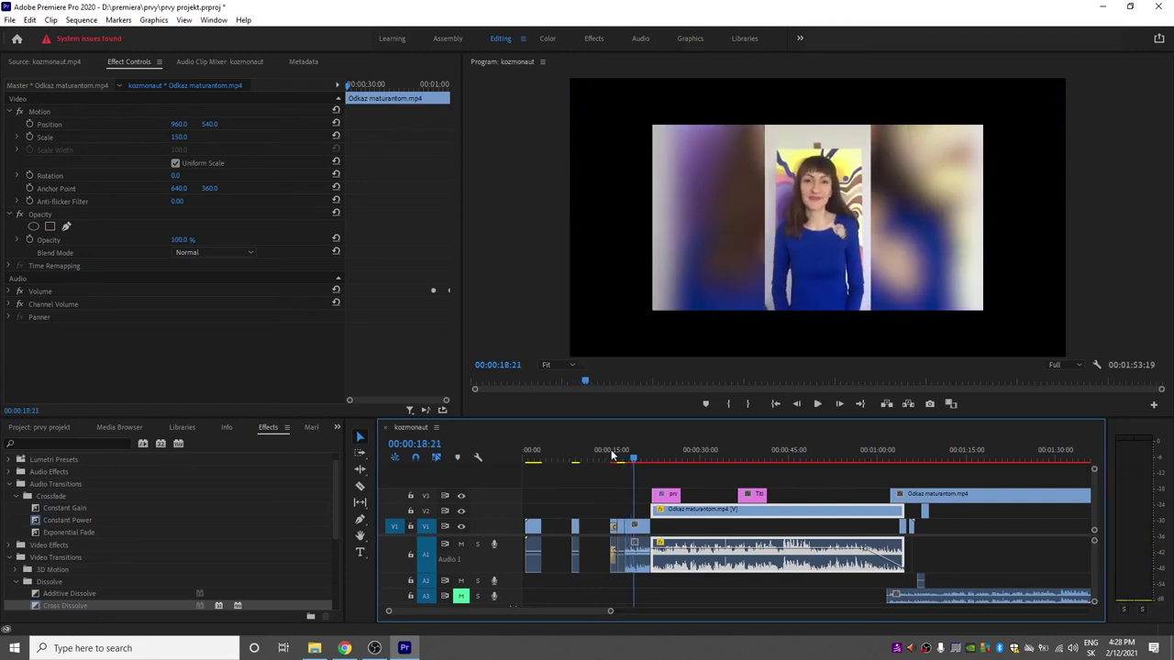
- Open frame export for the frame at 00:00:18:21 and look through the available image formats
{"action": "left_click", "coordinate": [929, 405]}
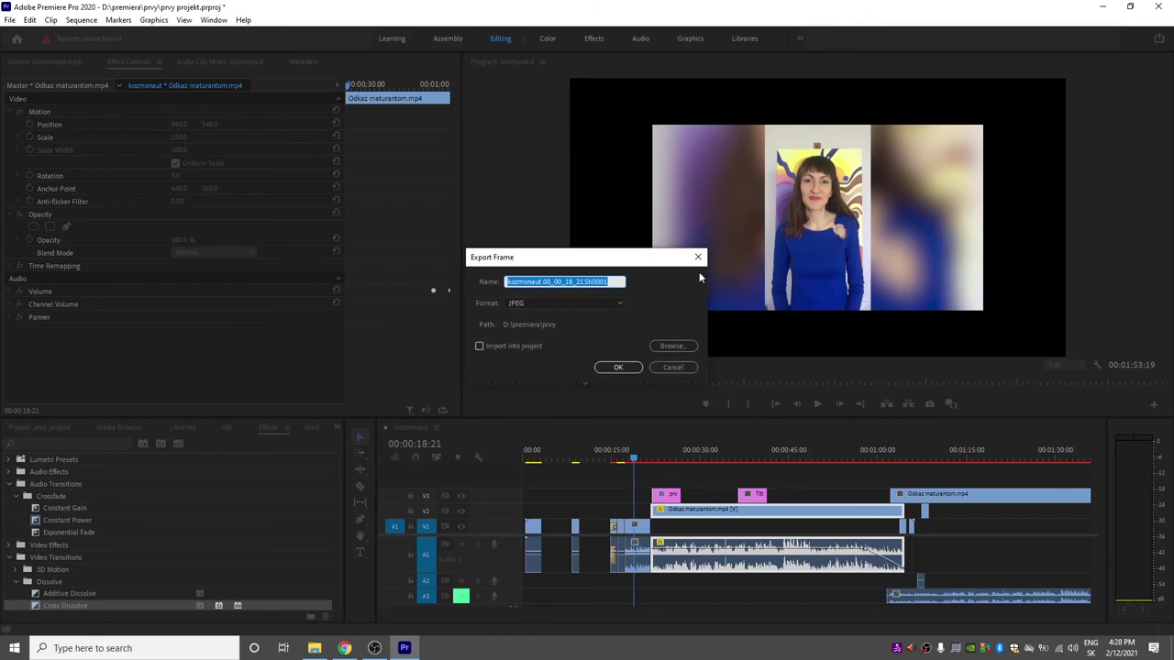
{"action": "left_click", "coordinate": [623, 304]}
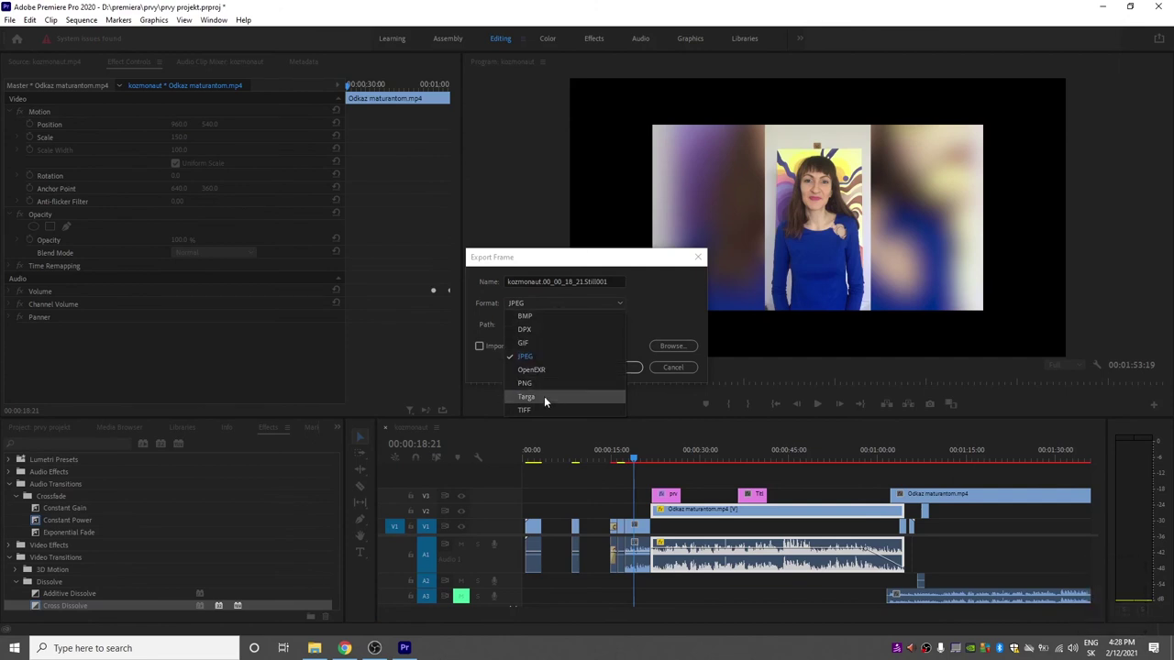
{"action": "left_click", "coordinate": [662, 311]}
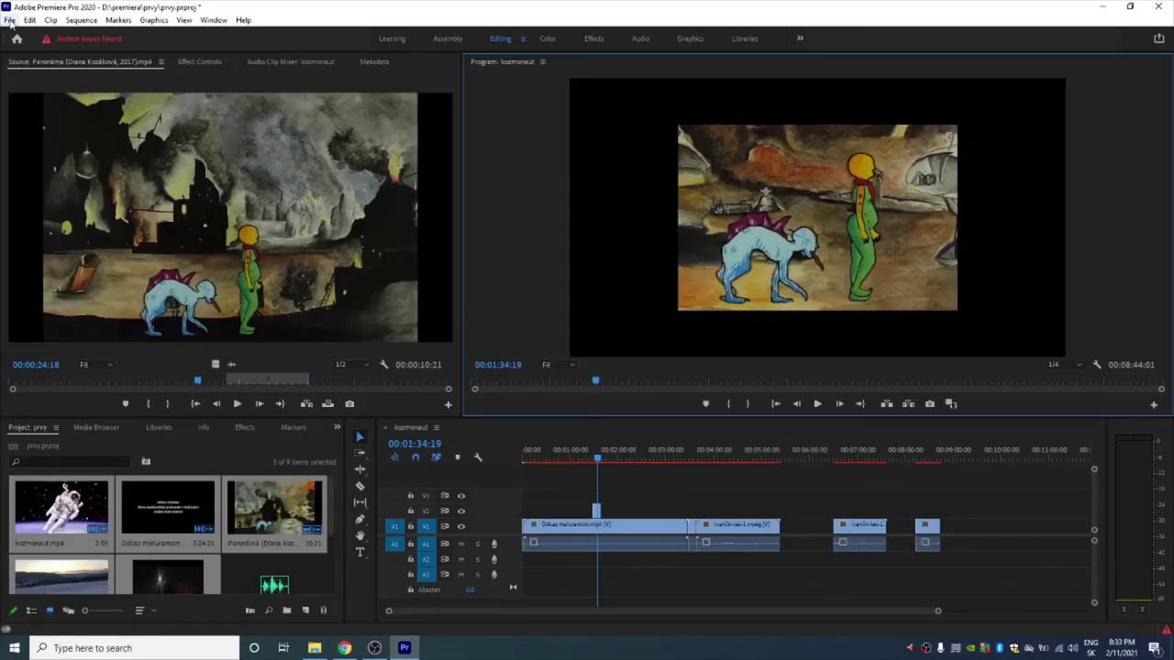
- Open the media export settings for the kozmonaut sequence
{"action": "left_click", "coordinate": [11, 22]}
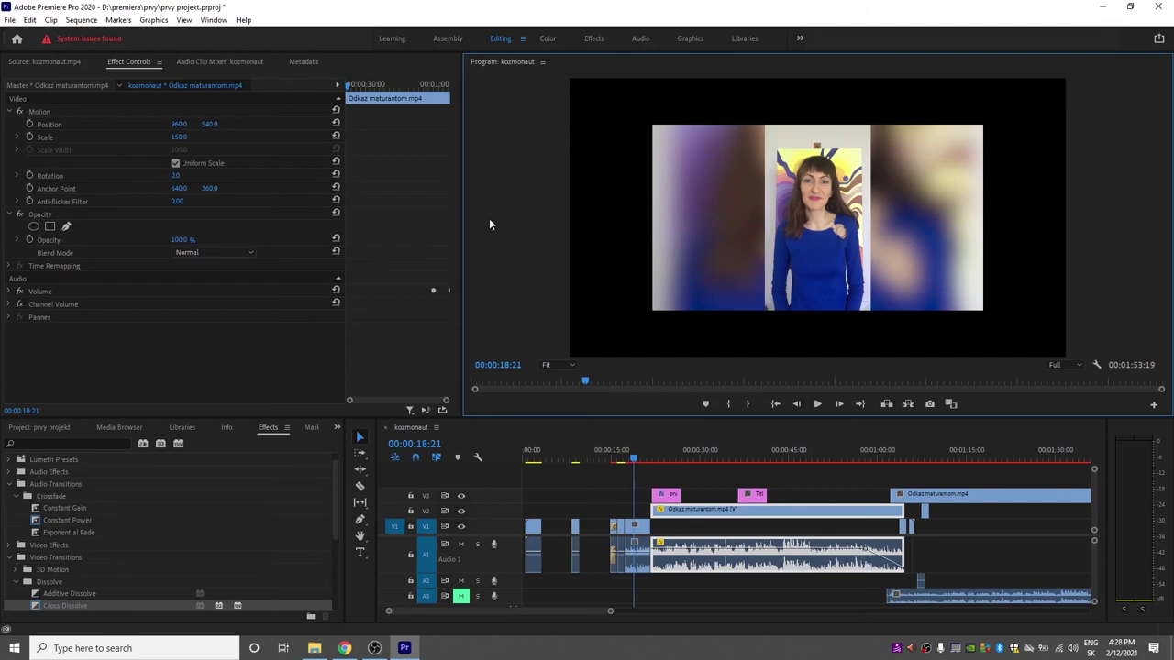
{"action": "left_click", "coordinate": [10, 20]}
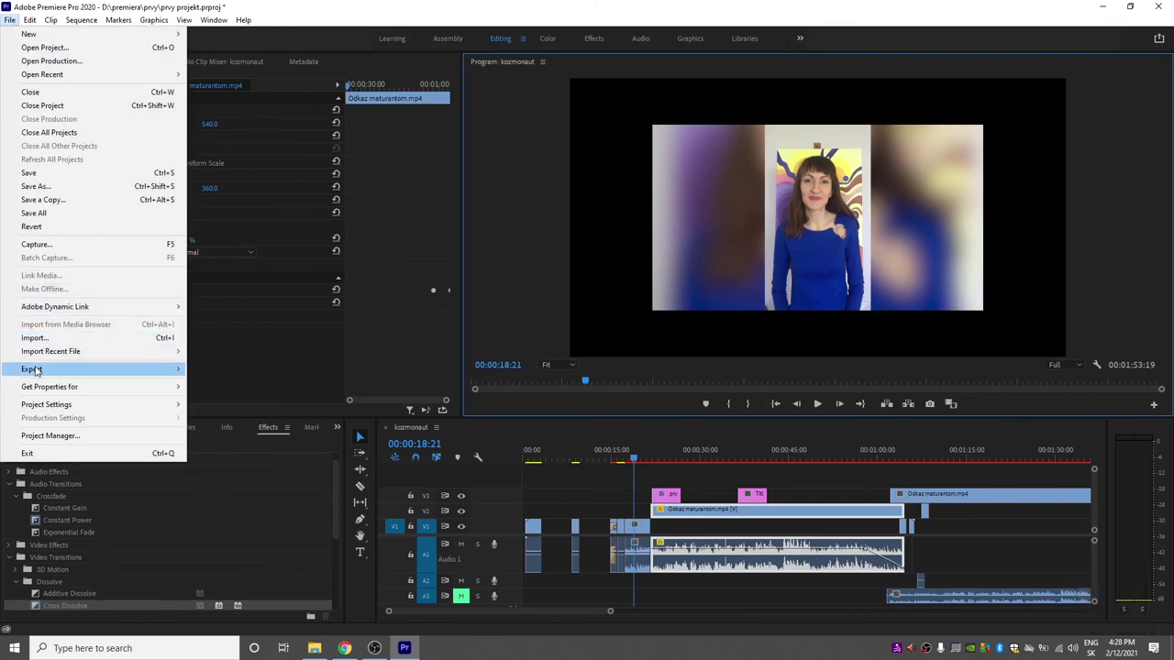
{"action": "mouse_move", "coordinate": [35, 371]}
{"action": "left_click", "coordinate": [204, 371]}
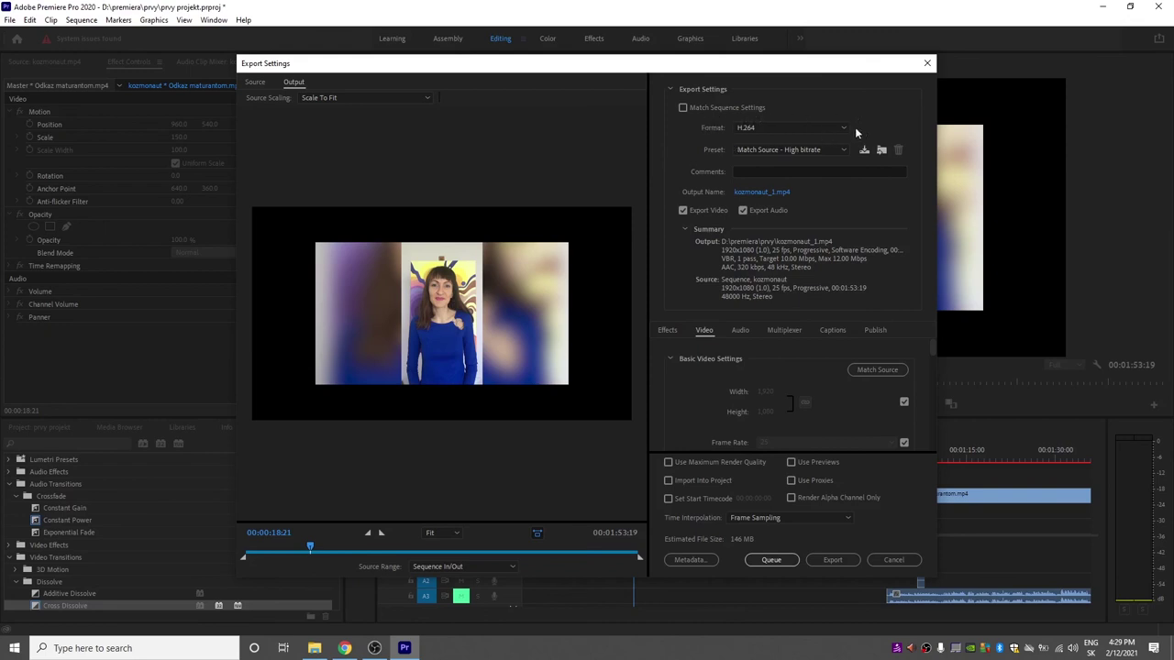
- Save the output file name as kozmonaut_1.mp4 in D:\premiera\prvy and review the H.264 presets, keeping Match Source - High bitrate
{"action": "left_click", "coordinate": [778, 193]}
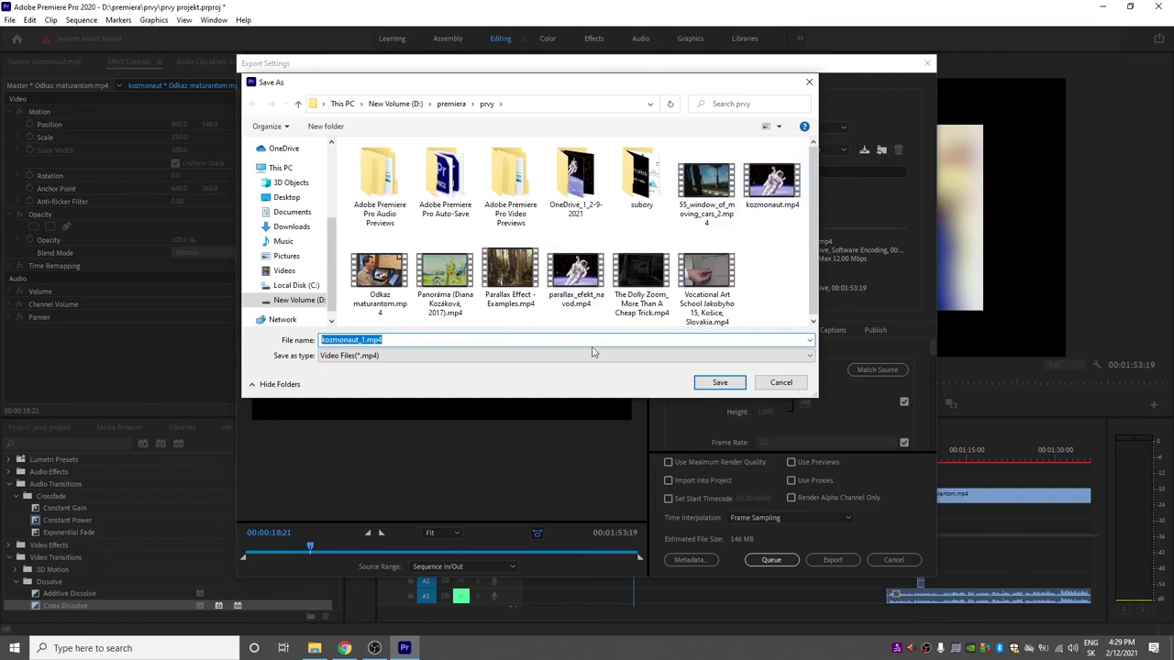
{"action": "left_click", "coordinate": [720, 382]}
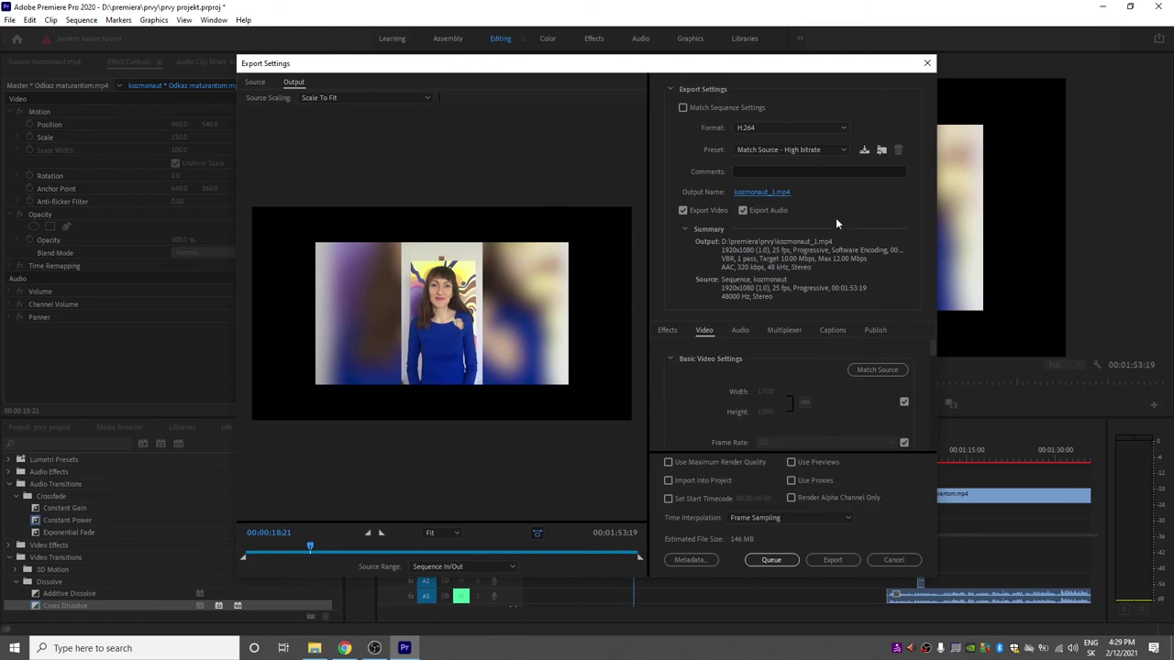
{"action": "left_click", "coordinate": [840, 151]}
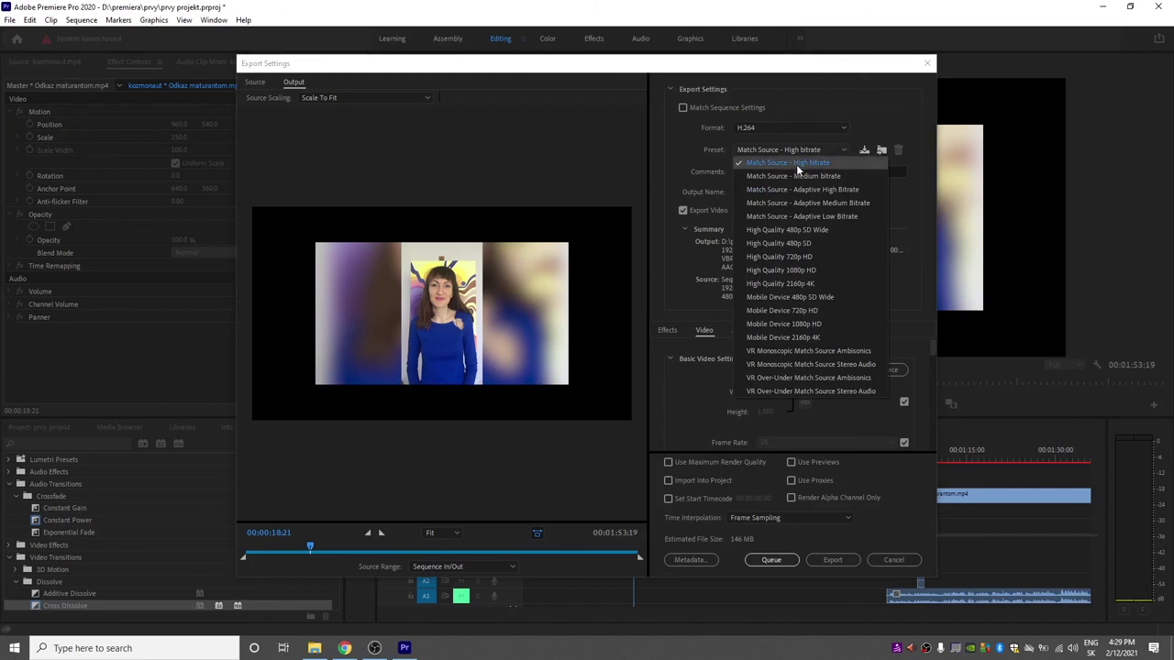
{"action": "left_click", "coordinate": [877, 106]}
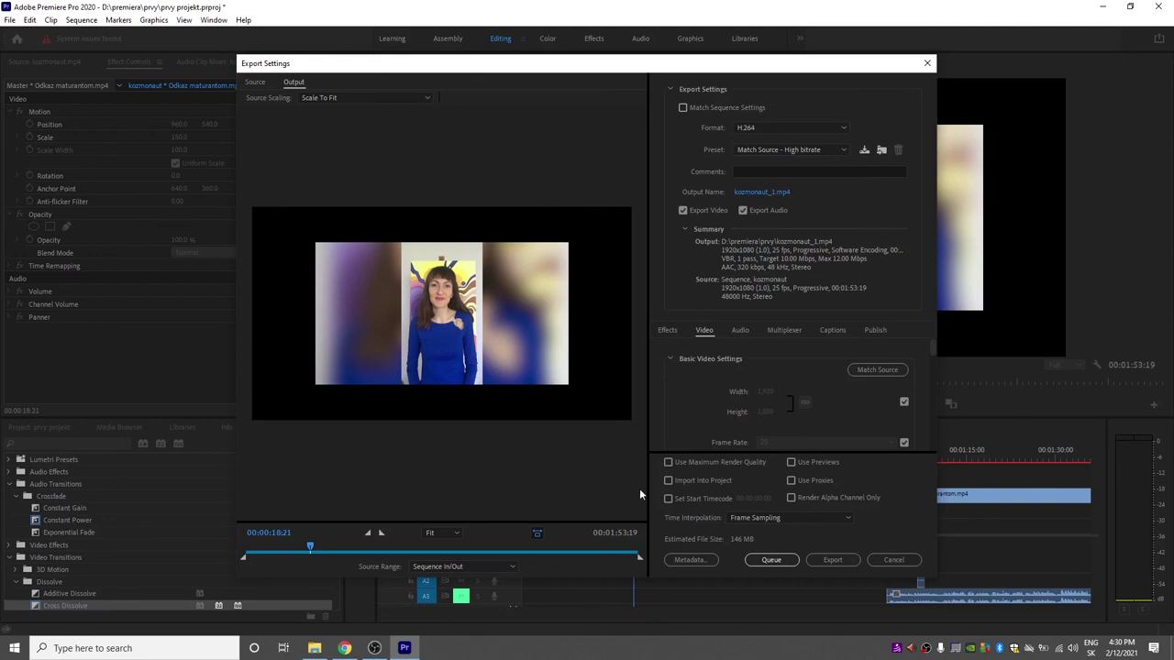
{"action": "left_click_drag", "start_coordinate": [627, 551], "coordinate": [565, 564]}
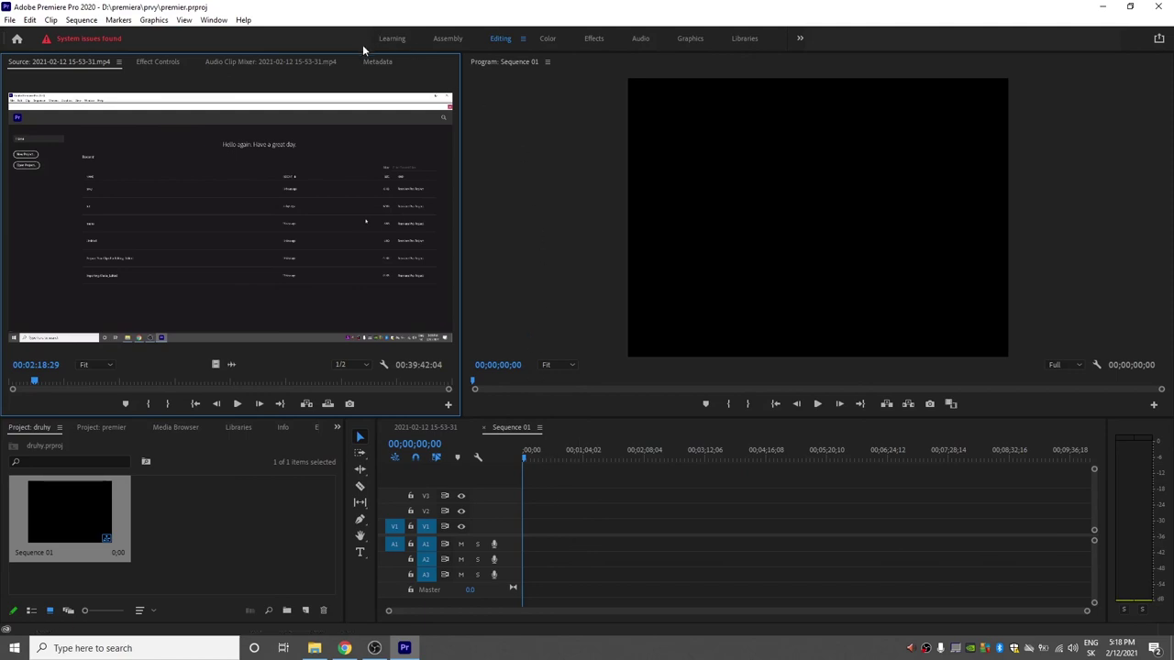
- Look through the Learning, Assembly, Editing, Color, Effects, Audio, Graphics and Libraries workspaces one after another, comparing their panel layouts
{"action": "left_click", "coordinate": [390, 39]}
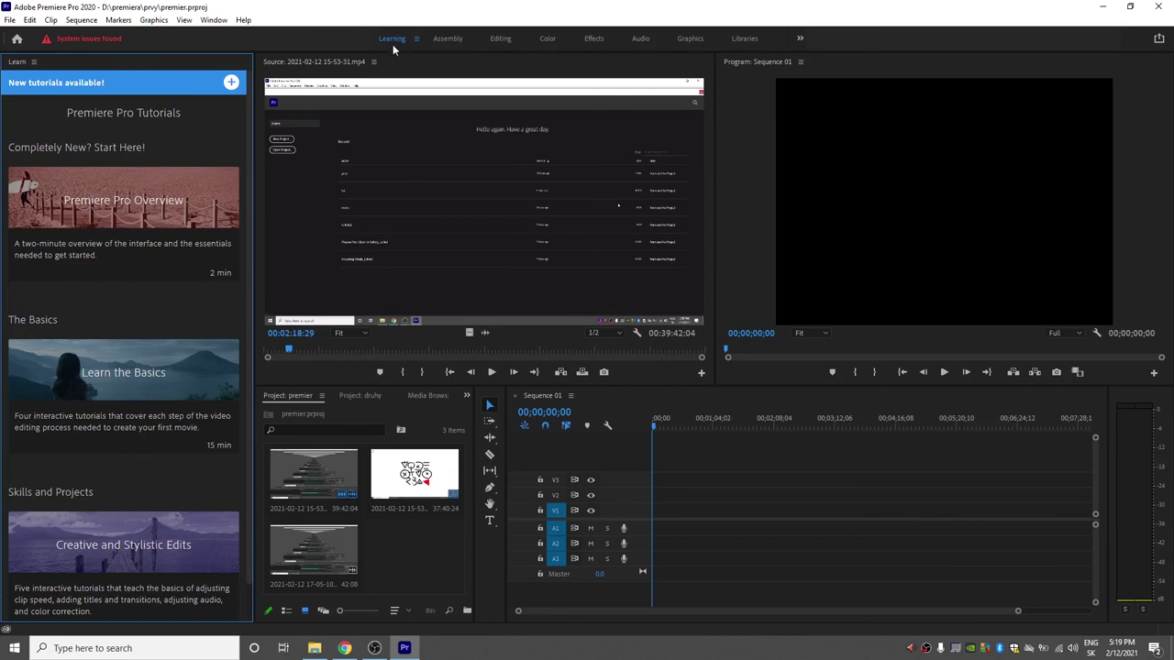
{"action": "left_click", "coordinate": [454, 39]}
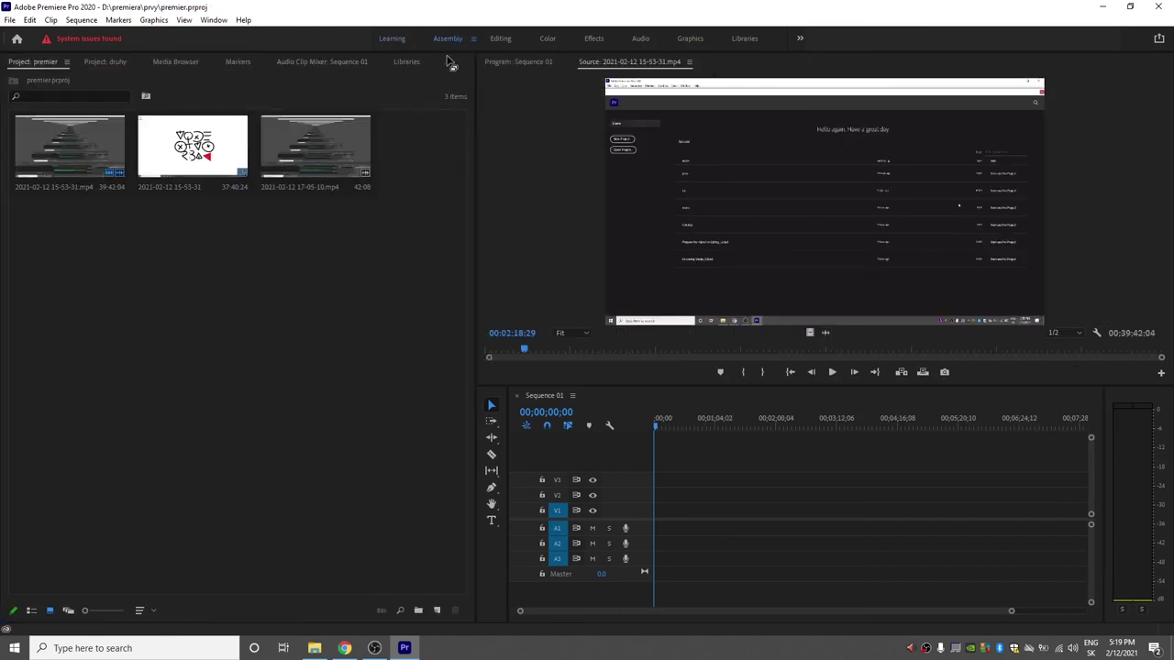
{"action": "left_click", "coordinate": [507, 38]}
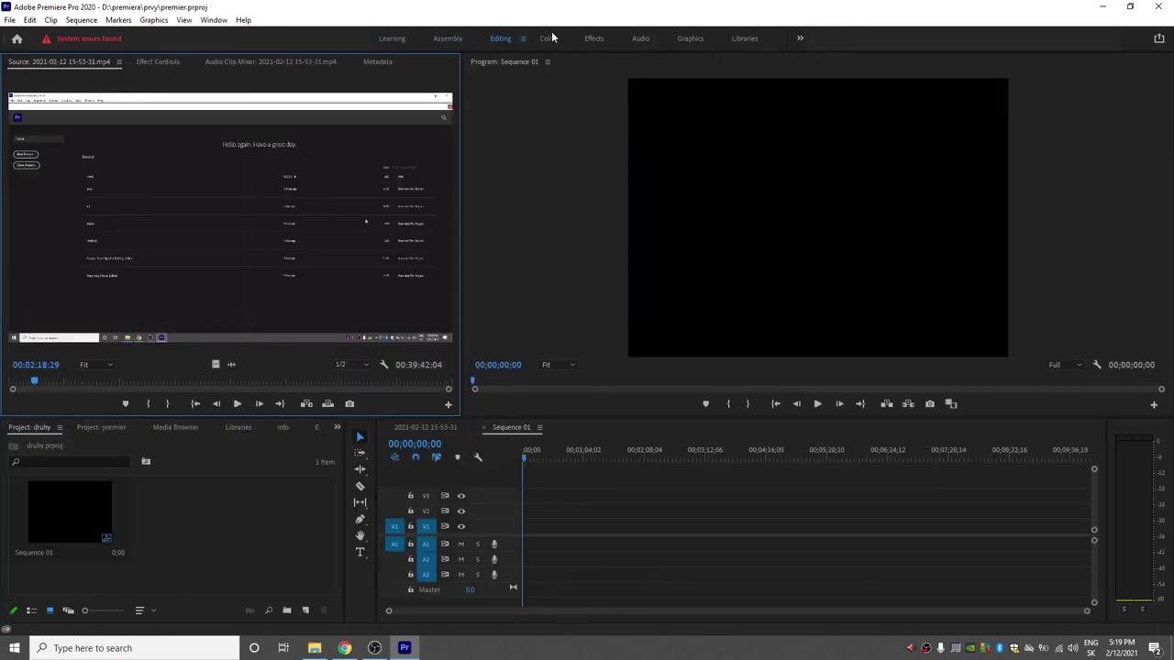
{"action": "left_click", "coordinate": [551, 41]}
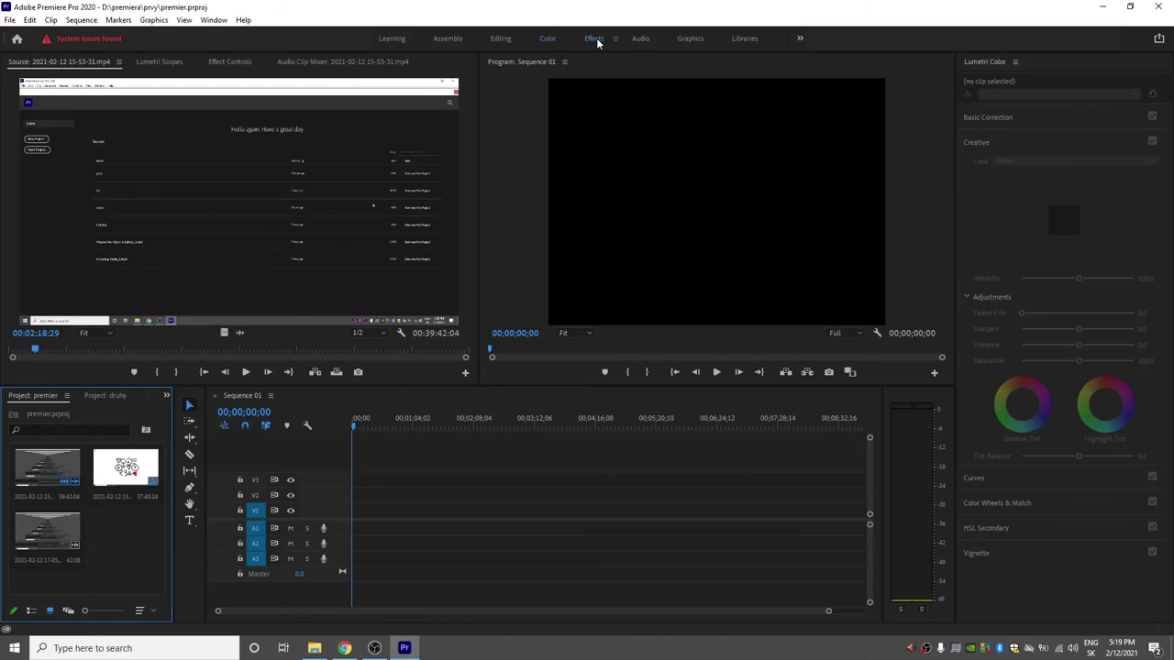
{"action": "left_click", "coordinate": [595, 39]}
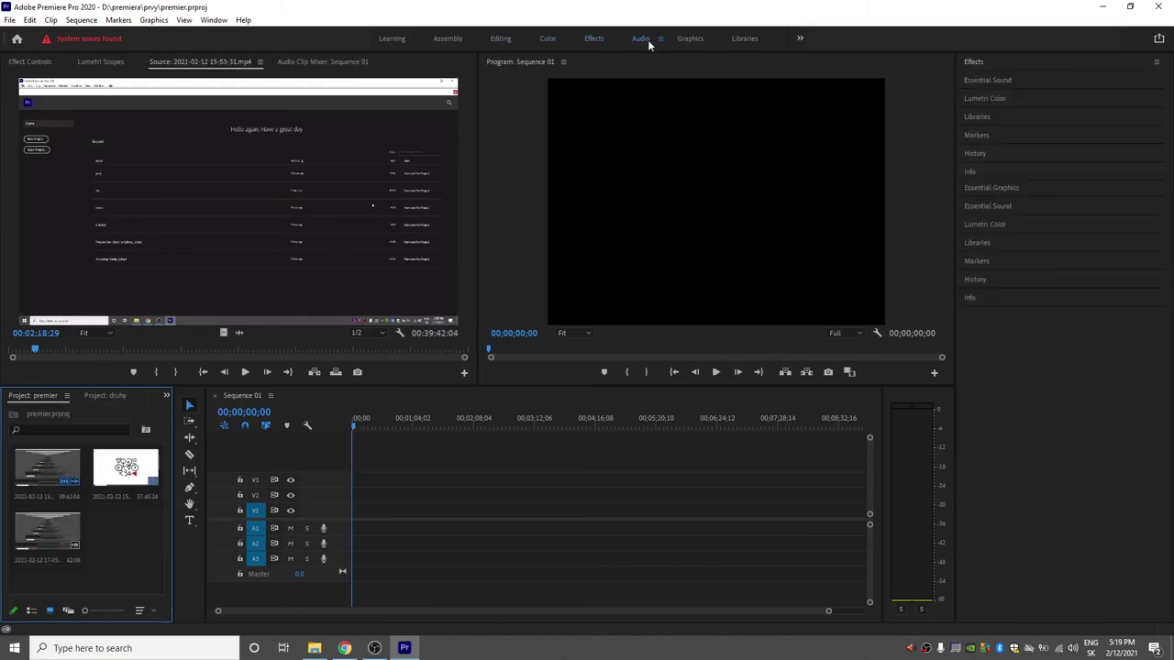
{"action": "left_click", "coordinate": [642, 39]}
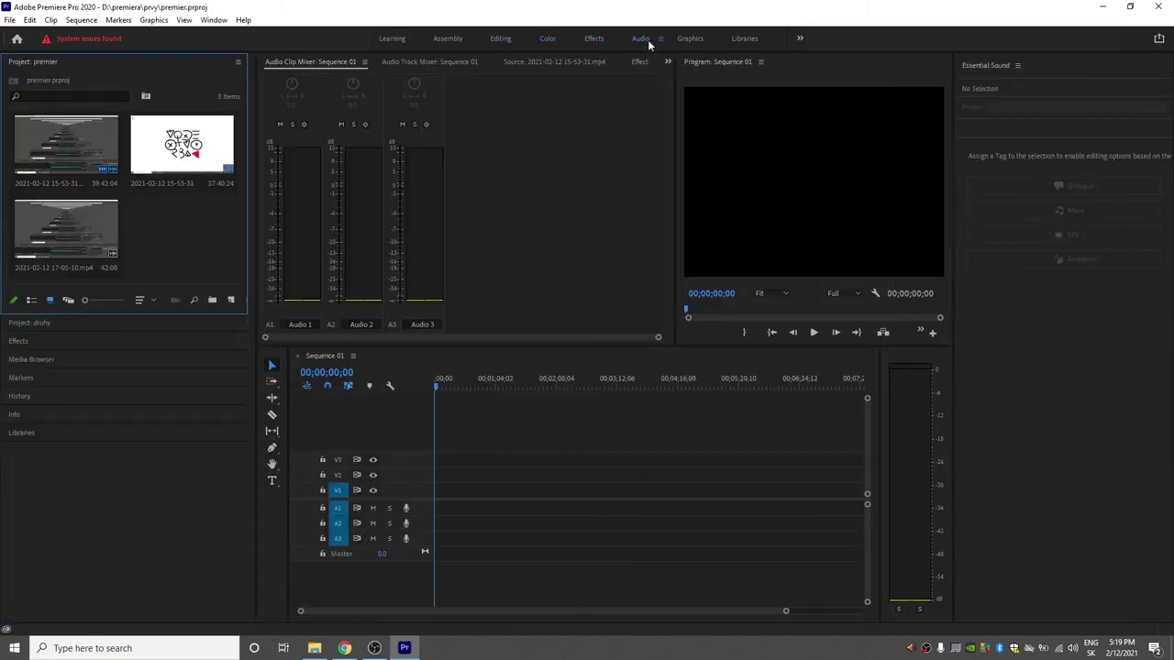
{"action": "left_click", "coordinate": [703, 39]}
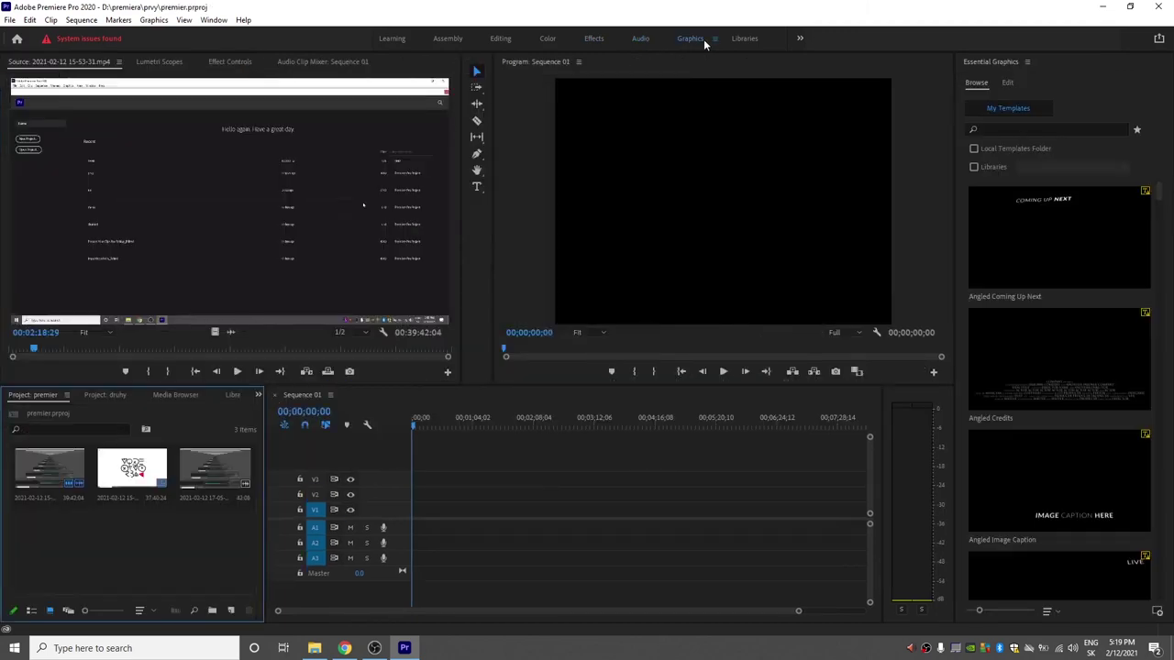
{"action": "left_click", "coordinate": [744, 40]}
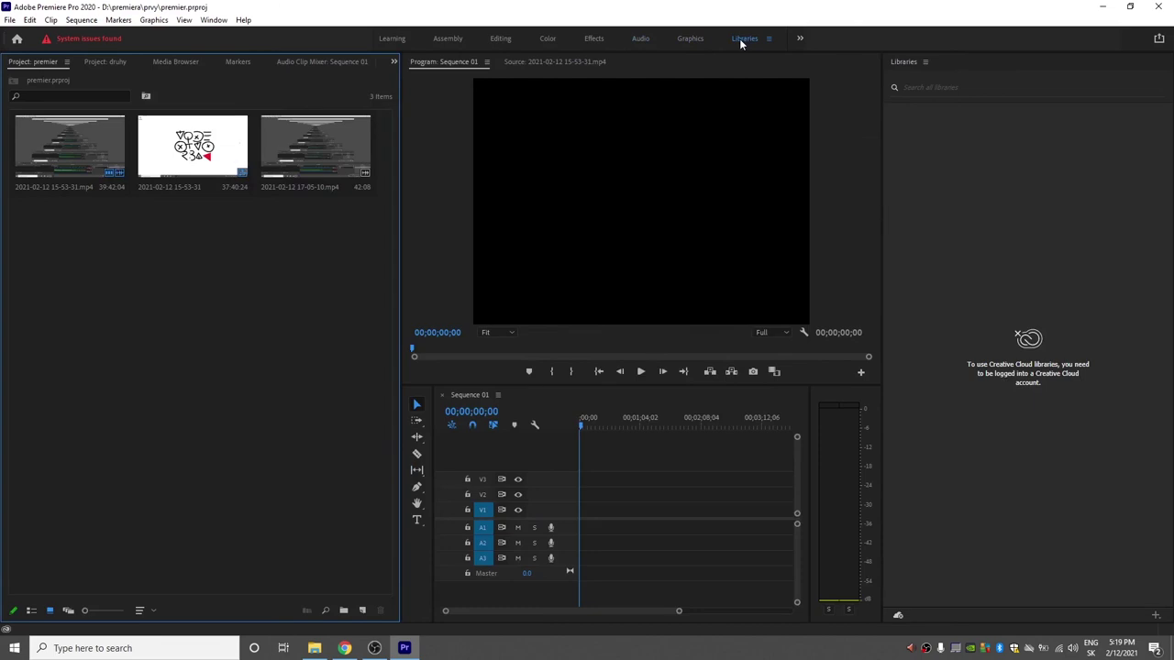